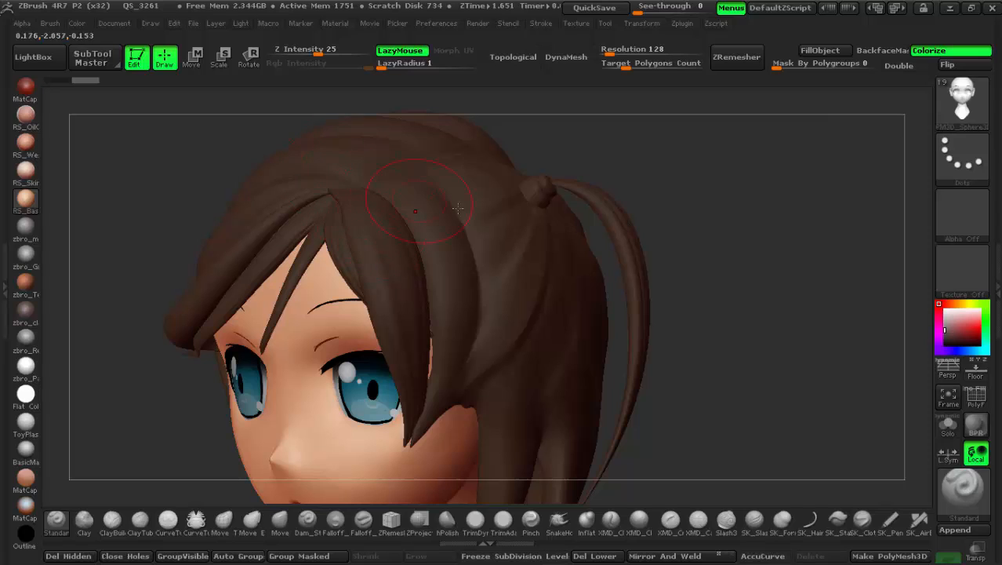
# Activate several fringe strands in turn as the current subtool, ending on Mechon Pelo4
pyautogui.moveTo(458, 208); pyautogui.dragTo(483, 213)
pyautogui.moveTo(667, 247); pyautogui.dragTo(741, 250)
pyautogui.keyDown('alt'); pyautogui.click(386, 246); pyautogui.keyUp('alt')
pyautogui.click(384, 249)
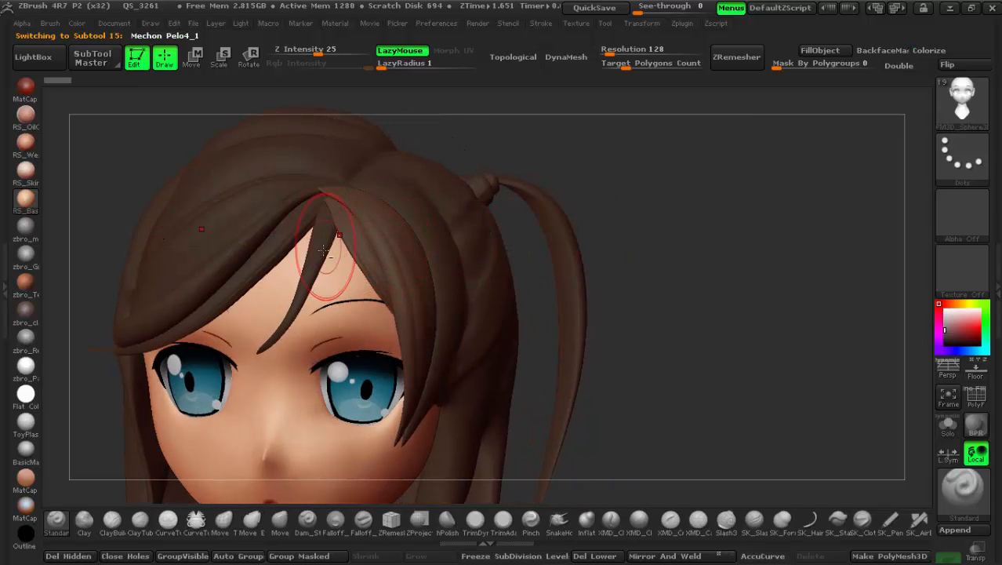
pyautogui.keyDown('alt'); pyautogui.click(323, 251); pyautogui.keyUp('alt')
pyautogui.moveTo(266, 273); pyautogui.dragTo(306, 284, button='right')
pyautogui.keyDown('alt'); pyautogui.click(273, 254); pyautogui.keyUp('alt')
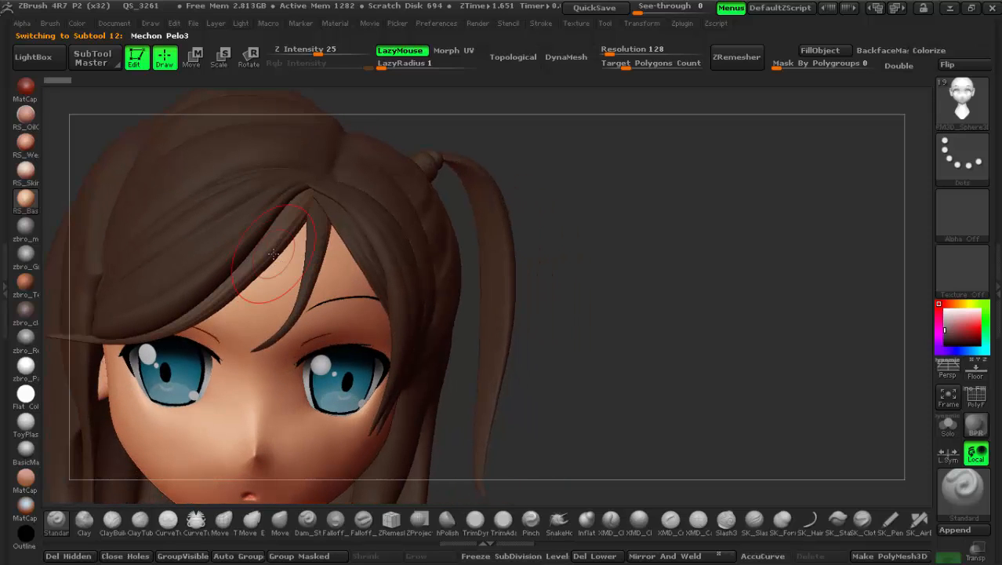
pyautogui.keyDown('alt'); pyautogui.click(276, 247); pyautogui.keyUp('alt')
pyautogui.moveTo(457, 272)
pyautogui.mouseDown(button='right')
pyautogui.moveTo(459, 257)
pyautogui.moveTo(441, 275)
pyautogui.moveTo(395, 260)
pyautogui.moveTo(317, 191)
pyautogui.mouseUp(button='right')
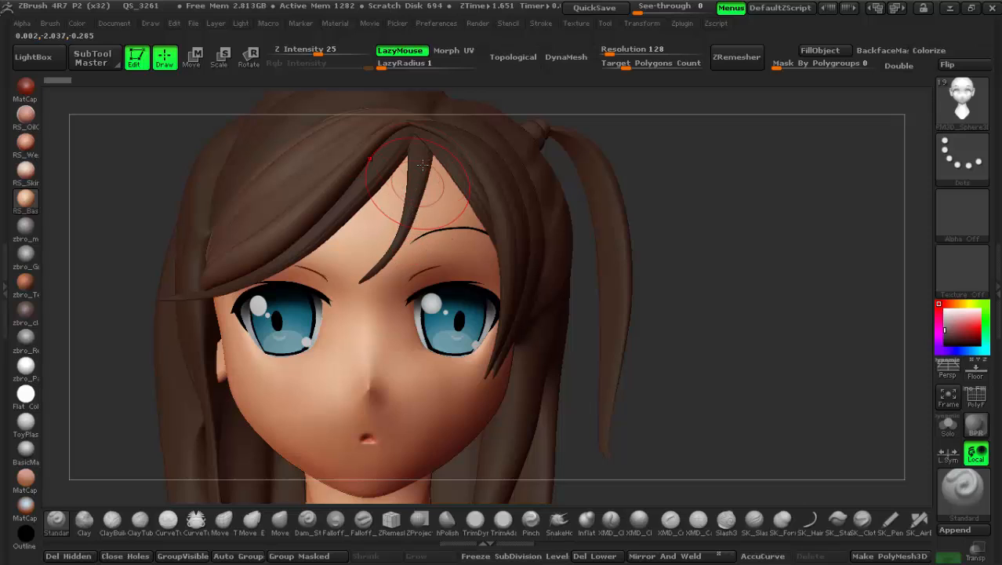
# Examine the central fringe strands and the shape of the hair from the front and both sides
pyautogui.press('space')
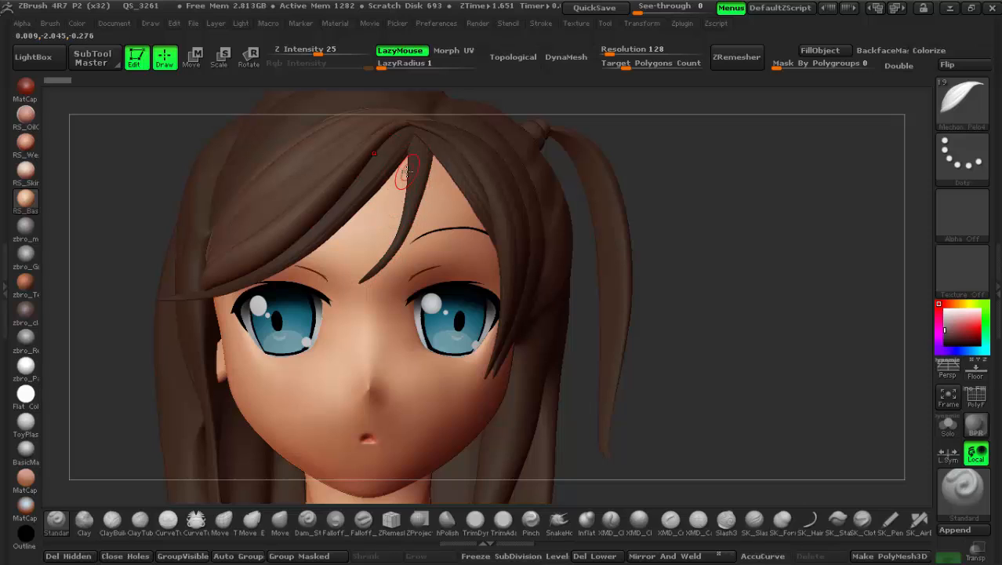
pyautogui.moveTo(417, 151); pyautogui.dragTo(374, 274)
pyautogui.moveTo(414, 134); pyautogui.dragTo(371, 265)
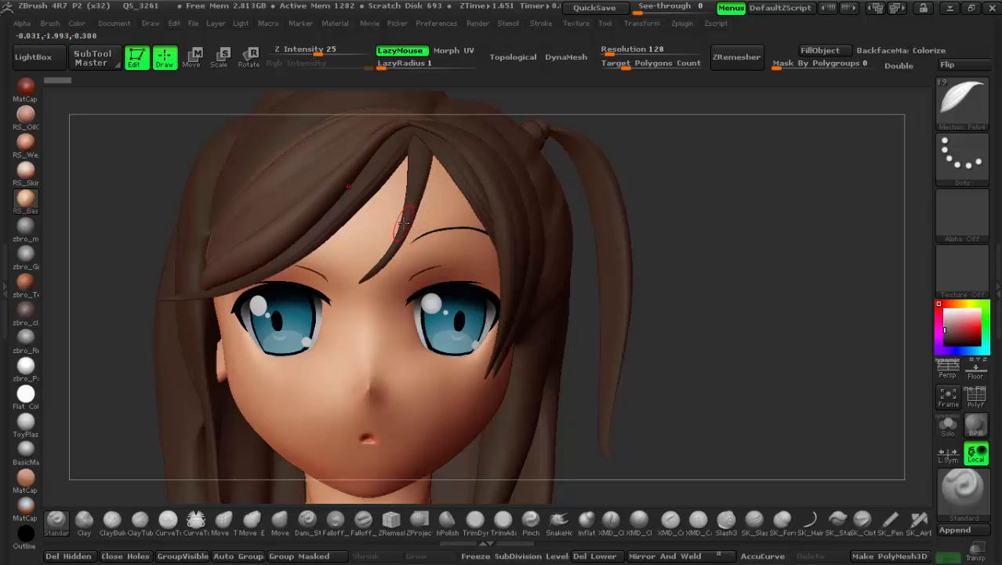
pyautogui.moveTo(537, 261); pyautogui.dragTo(571, 277, button='right')
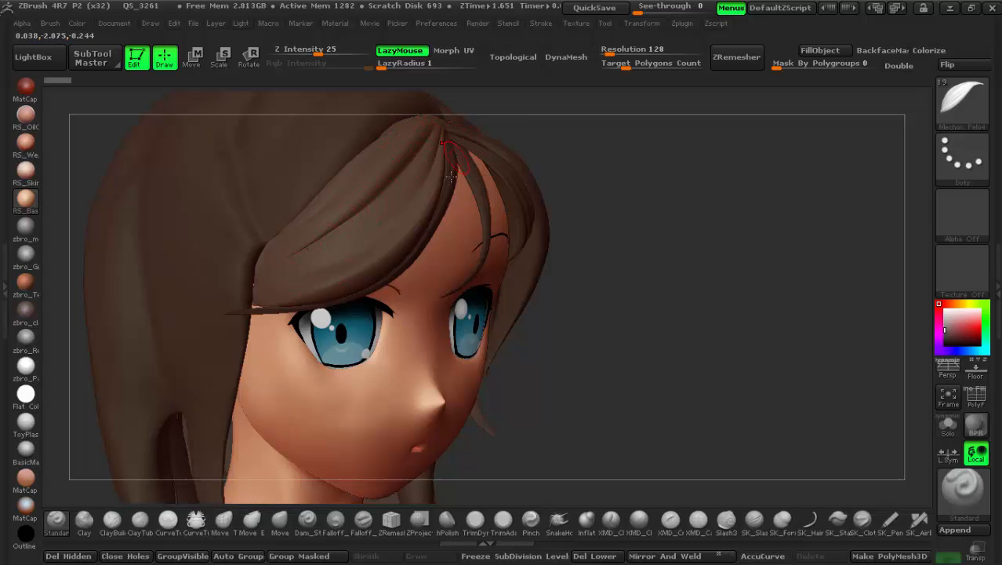
pyautogui.moveTo(256, 304); pyautogui.dragTo(419, 144, button='right')
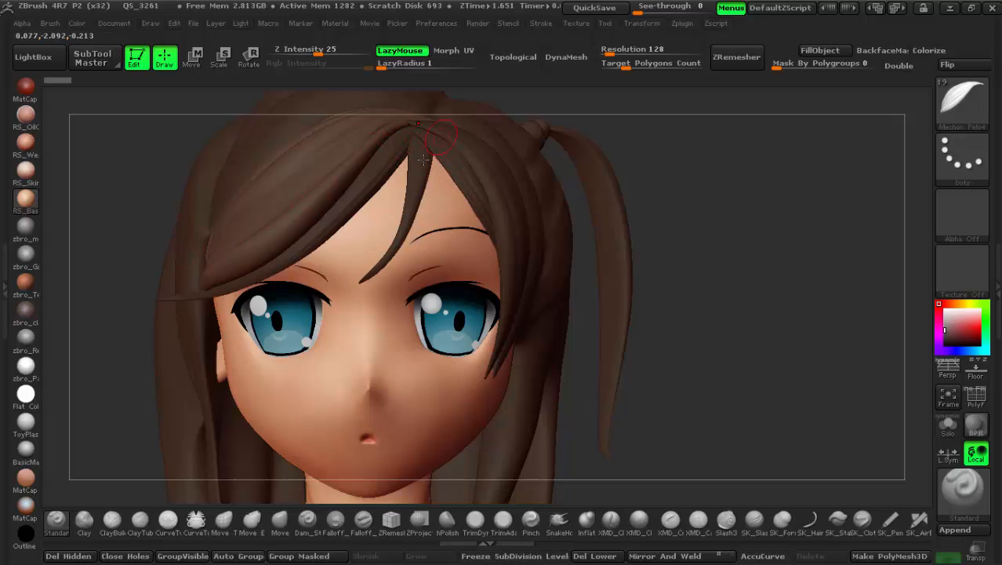
pyautogui.moveTo(445, 215); pyautogui.dragTo(441, 226, button='right')
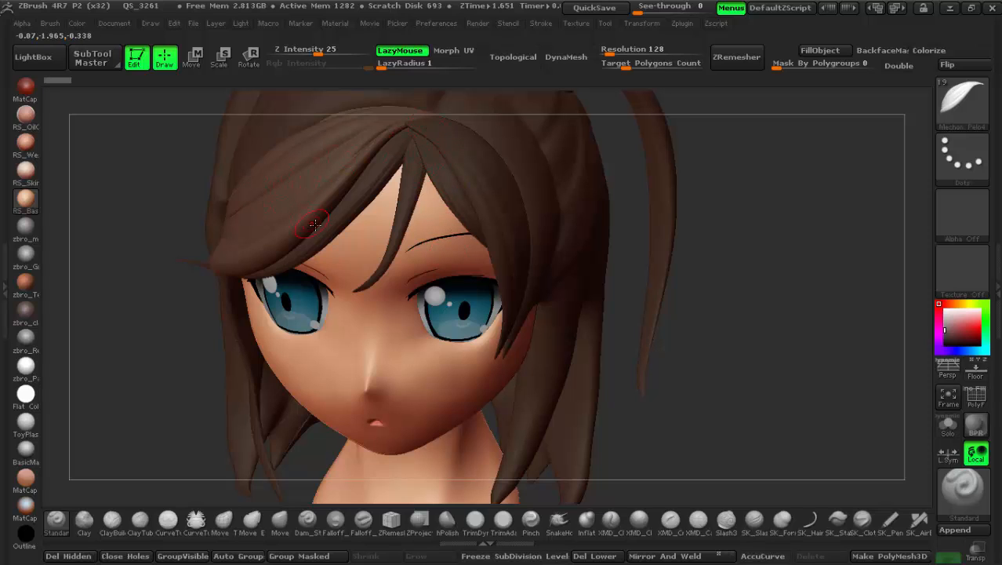
pyautogui.moveTo(314, 225); pyautogui.dragTo(531, 196, button='right')
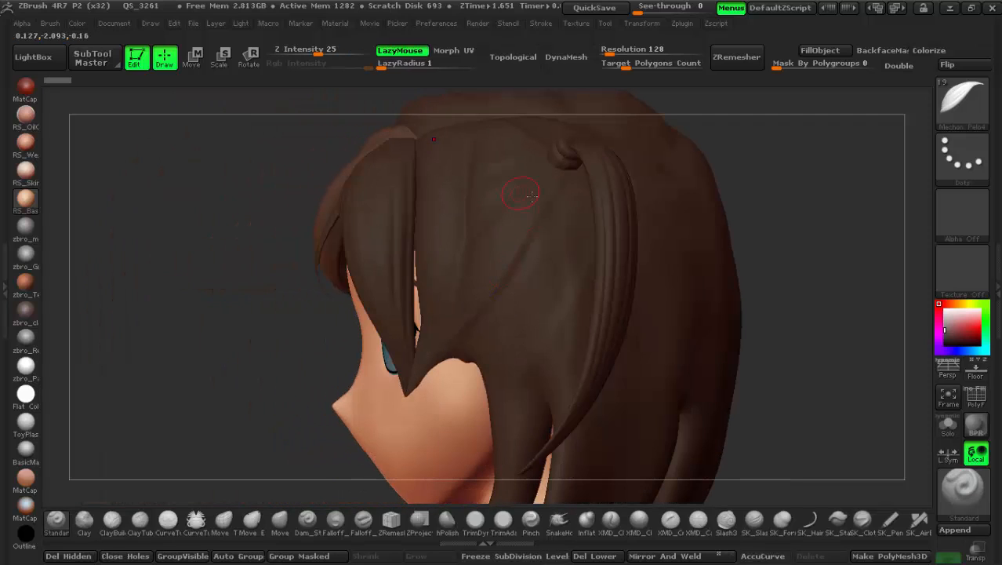
pyautogui.moveTo(562, 280); pyautogui.dragTo(377, 329, button='right')
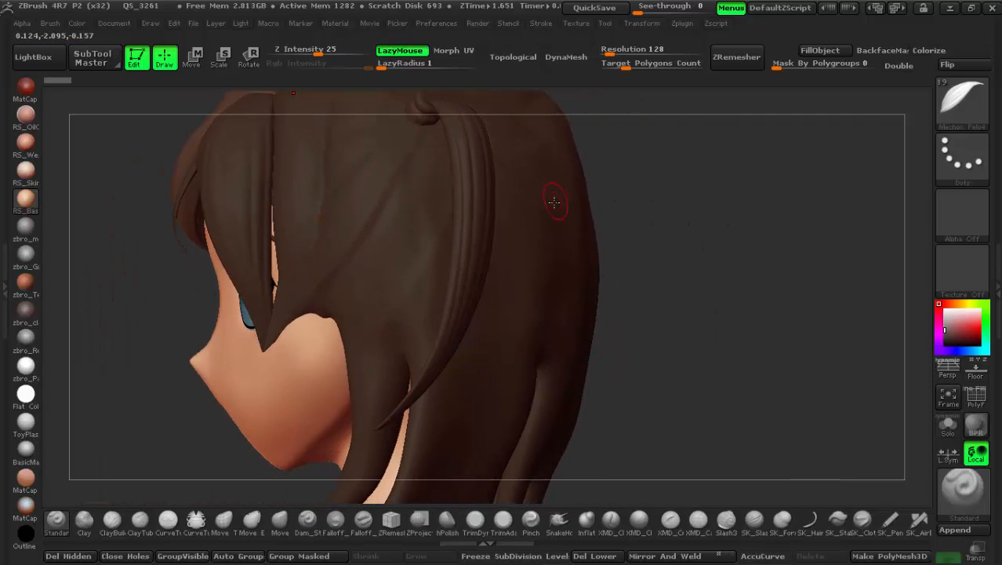
pyautogui.keyDown('ctrl'); pyautogui.moveTo(554, 203); pyautogui.dragTo(486, 250, button='right'); pyautogui.keyUp('ctrl')
pyautogui.keyDown('alt'); pyautogui.moveTo(338, 191); pyautogui.dragTo(417, 286, button='right'); pyautogui.keyUp('alt')
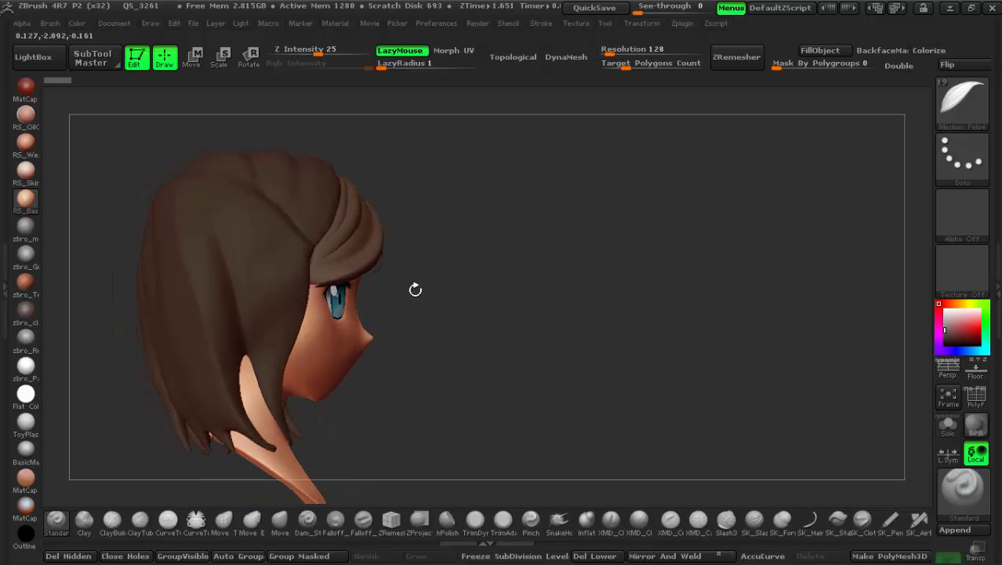
pyautogui.moveTo(199, 283); pyautogui.dragTo(563, 128, button='right')
pyautogui.moveTo(564, 92); pyautogui.dragTo(715, 105)
pyautogui.moveTo(415, 314)
pyautogui.mouseDown(button='right')
pyautogui.moveTo(365, 276)
pyautogui.moveTo(362, 354)
pyautogui.moveTo(347, 271)
pyautogui.moveTo(325, 291)
pyautogui.moveTo(447, 213)
pyautogui.moveTo(439, 239)
pyautogui.moveTo(453, 284)
pyautogui.moveTo(421, 401)
pyautogui.mouseUp(button='right')
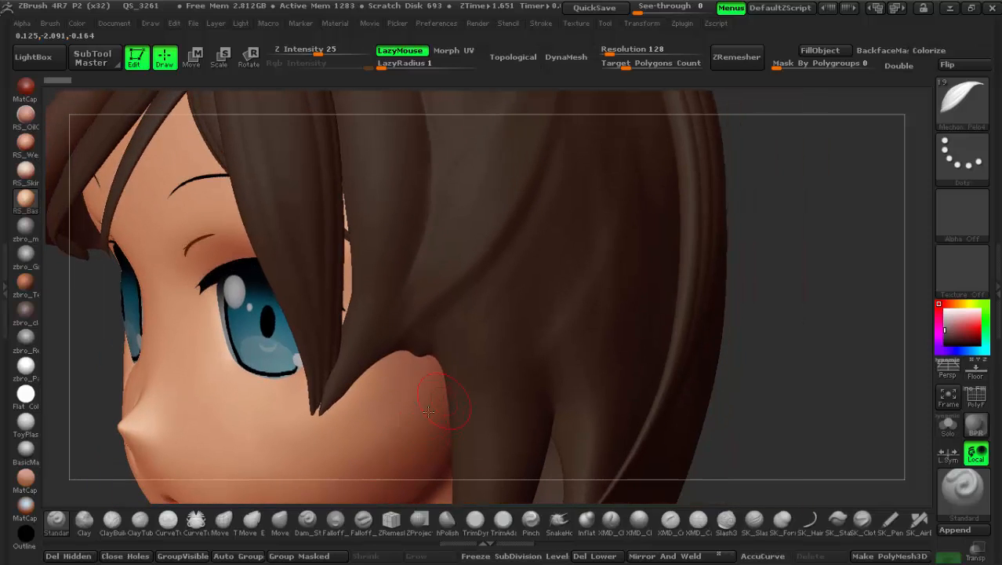
# Choose the MaskLasso brush and mask a rounded area above the ear on the main hair subtool PM3D_ZSphere_2
pyautogui.keyDown('ctrl'); pyautogui.click(963, 484); pyautogui.keyUp('ctrl')
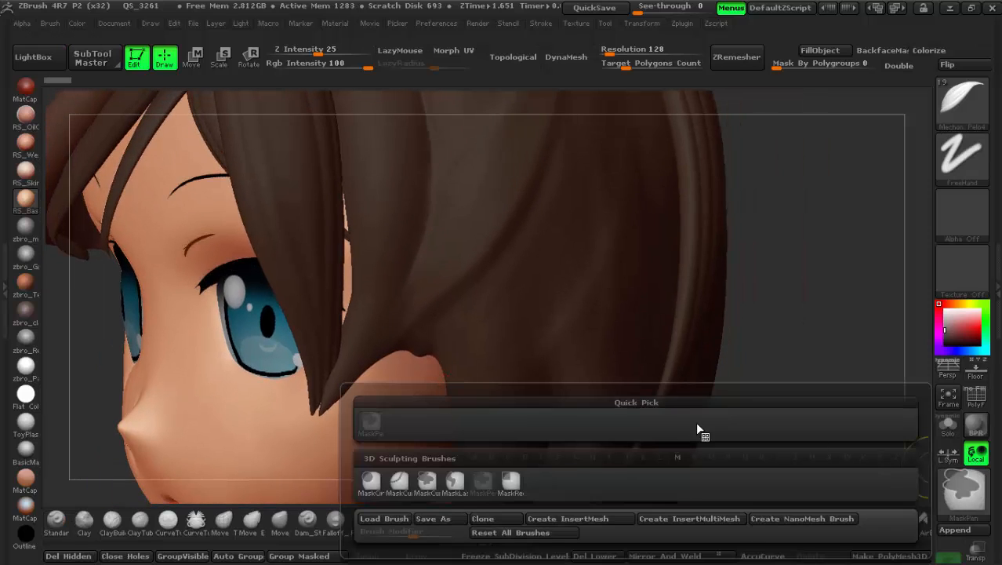
pyautogui.keyDown('ctrl'); pyautogui.click(455, 486); pyautogui.keyUp('ctrl')
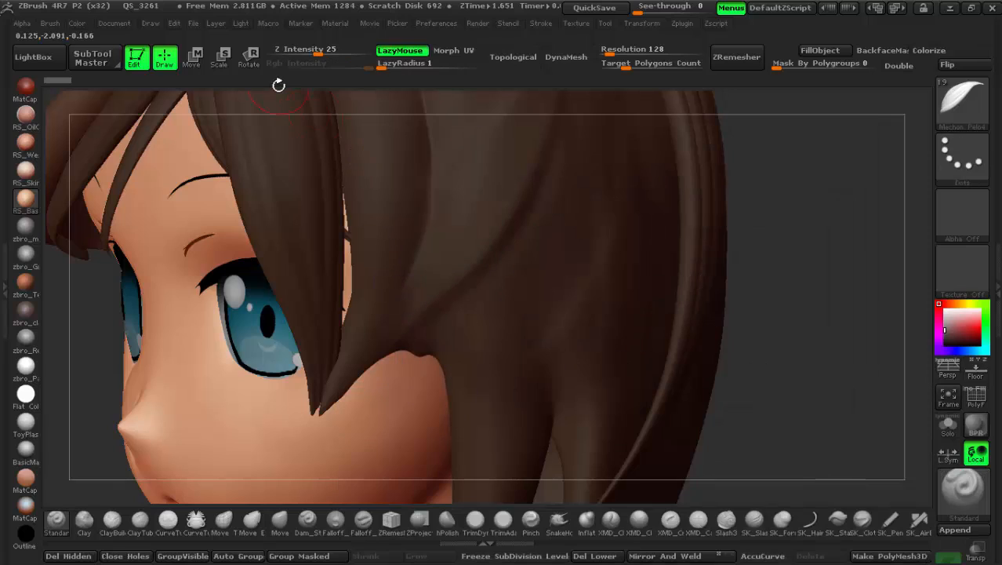
pyautogui.moveTo(419, 442)
pyautogui.keyDown('ctrl'); pyautogui.mouseDown()
pyautogui.moveTo(539, 406)
pyautogui.moveTo(528, 173)
pyautogui.moveTo(459, 154)
pyautogui.moveTo(430, 176)
pyautogui.moveTo(394, 357)
pyautogui.moveTo(404, 396)
pyautogui.mouseUp(); pyautogui.keyUp('ctrl')
pyautogui.moveTo(430, 430)
pyautogui.keyDown('ctrl'); pyautogui.mouseDown()
pyautogui.moveTo(432, 439)
pyautogui.moveTo(549, 180)
pyautogui.moveTo(443, 143)
pyautogui.moveTo(422, 338)
pyautogui.moveTo(396, 306)
pyautogui.moveTo(389, 353)
pyautogui.moveTo(435, 436)
pyautogui.mouseUp(); pyautogui.keyUp('ctrl')
pyautogui.moveTo(492, 357)
pyautogui.mouseDown(button='right')
pyautogui.moveTo(498, 338)
pyautogui.moveTo(448, 334)
pyautogui.moveTo(488, 353)
pyautogui.mouseUp(button='right')
pyautogui.keyDown('alt'); pyautogui.click(436, 348); pyautogui.keyUp('alt')
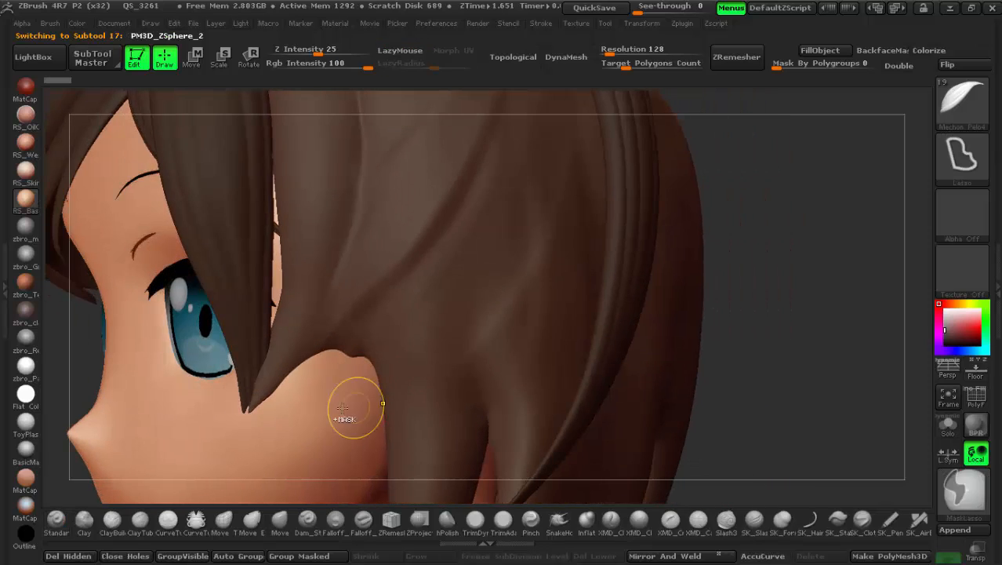
pyautogui.moveTo(340, 407)
pyautogui.keyDown('ctrl'); pyautogui.mouseDown()
pyautogui.moveTo(492, 285)
pyautogui.moveTo(381, 125)
pyautogui.moveTo(326, 300)
pyautogui.moveTo(317, 369)
pyautogui.moveTo(333, 401)
pyautogui.mouseUp(); pyautogui.keyUp('ctrl')
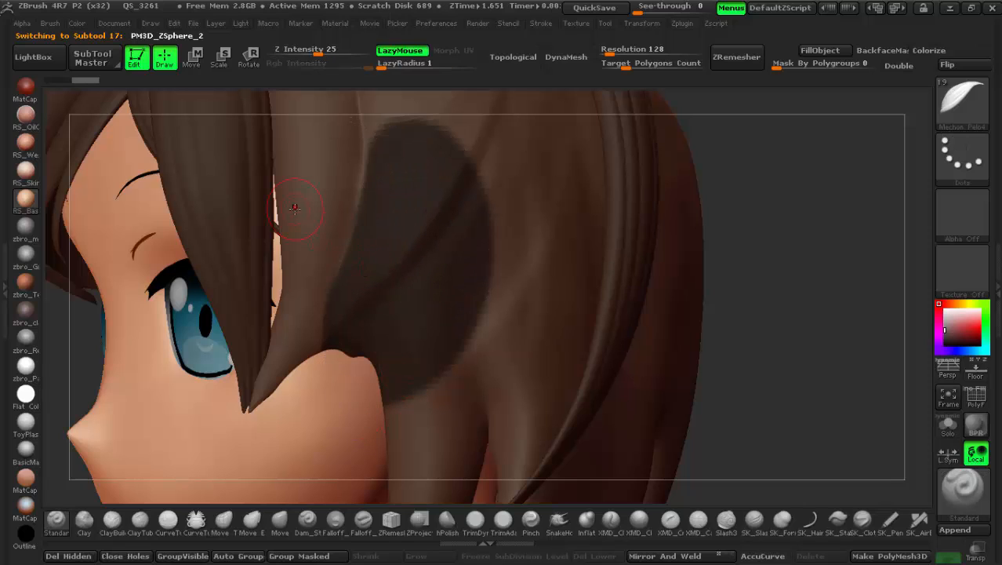
pyautogui.keyDown('ctrl'); pyautogui.click(757, 340); pyautogui.keyUp('ctrl')
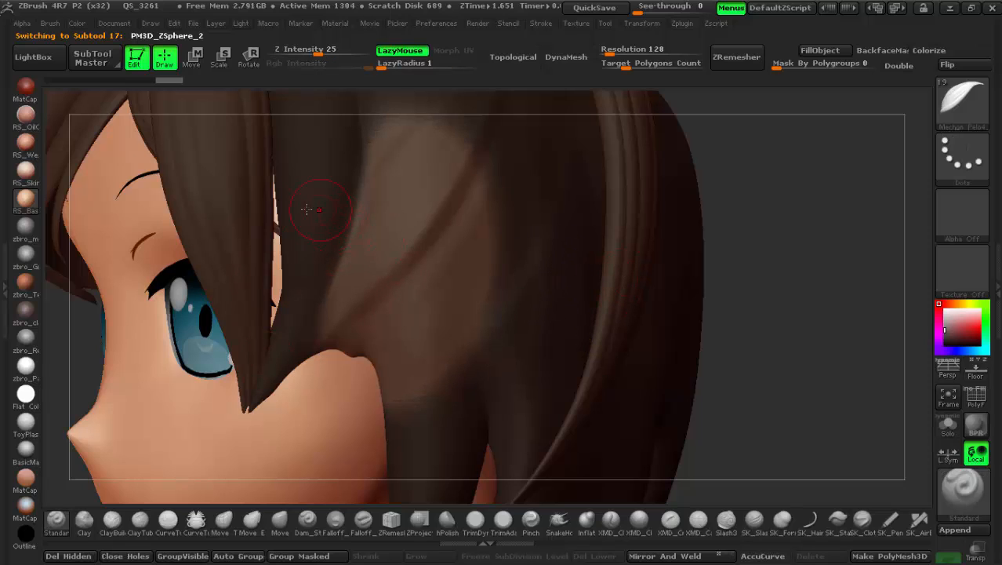
pyautogui.keyDown('ctrl'); pyautogui.click(753, 282); pyautogui.keyUp('ctrl')
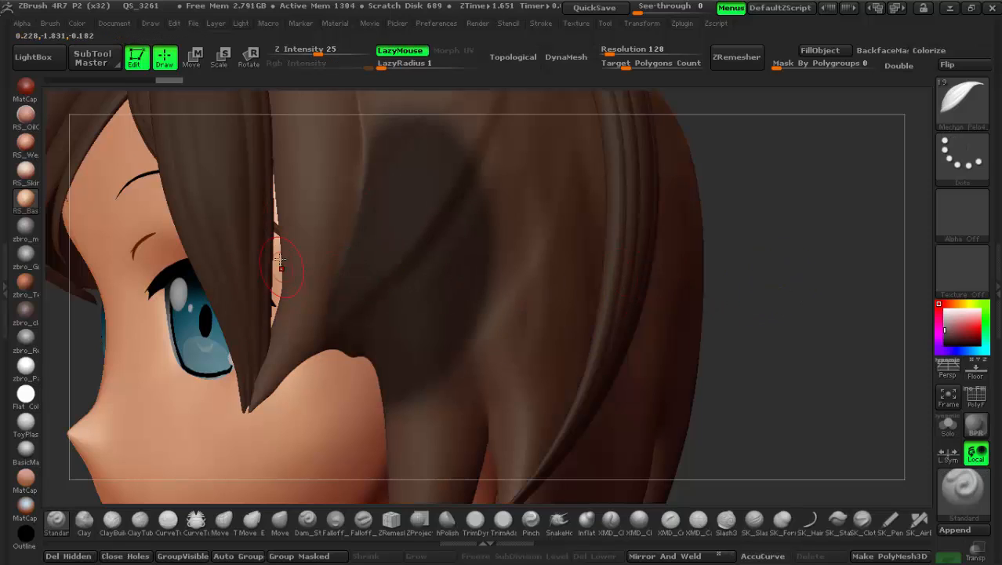
# Pull the front edge of the side hair forward with the Move brush to close the gap behind the side lock
pyautogui.press('space')
pyautogui.moveTo(298, 207); pyautogui.dragTo(306, 208)
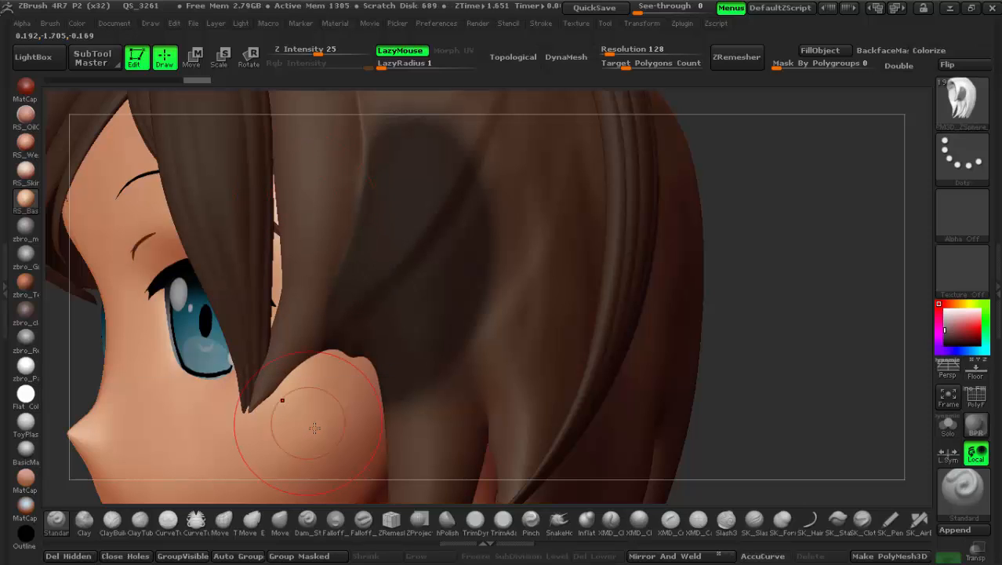
pyautogui.click(276, 521)
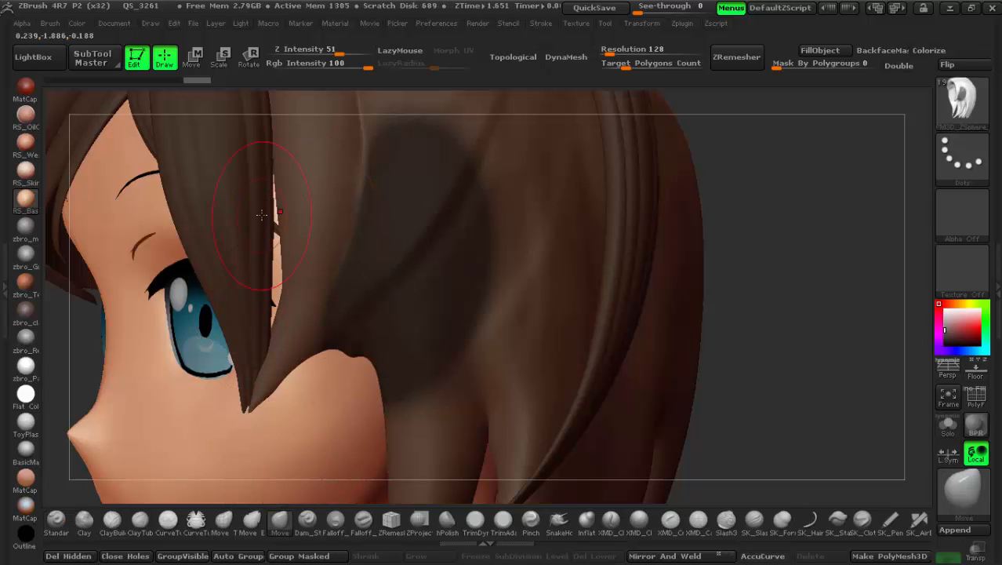
pyautogui.moveTo(277, 268); pyautogui.dragTo(274, 267)
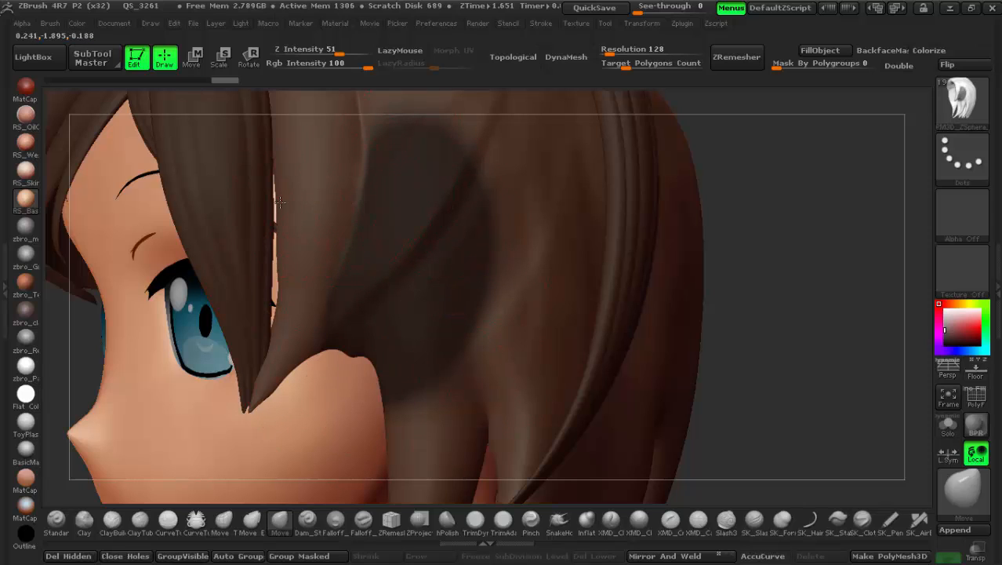
pyautogui.moveTo(276, 254); pyautogui.dragTo(273, 256)
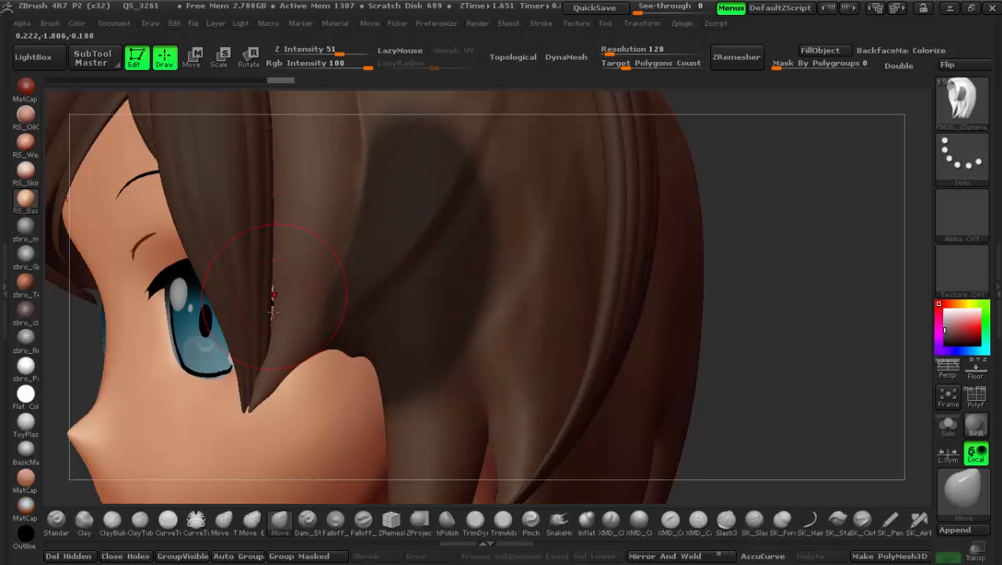
pyautogui.moveTo(269, 316); pyautogui.dragTo(273, 291)
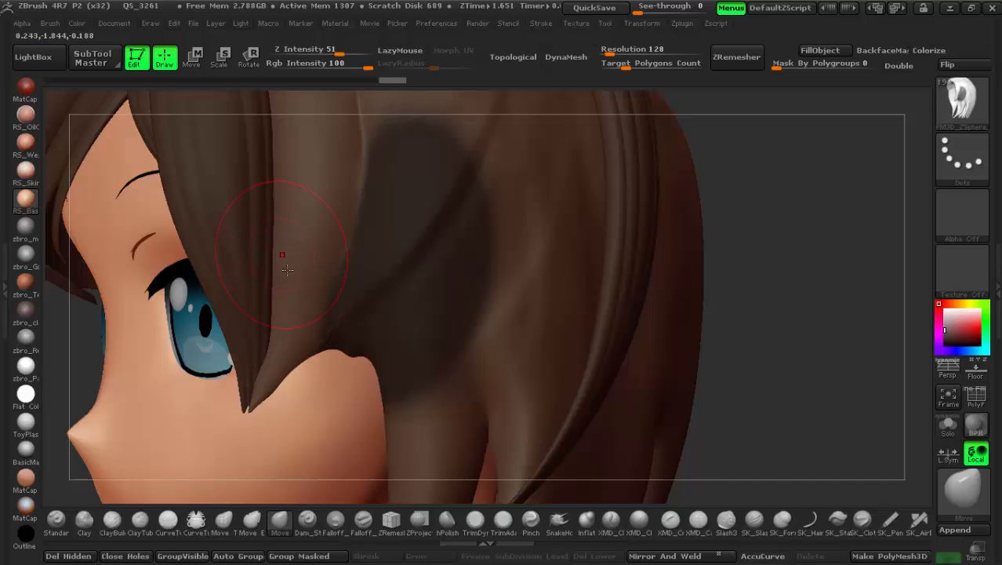
# Clear the mask from the main hair subtool
pyautogui.moveTo(283, 256); pyautogui.dragTo(353, 278, button='right')
pyautogui.moveTo(582, 274)
pyautogui.keyDown('ctrl'); pyautogui.mouseDown()
pyautogui.moveTo(780, 359)
pyautogui.moveTo(824, 337)
pyautogui.mouseUp(); pyautogui.keyUp('ctrl')
pyautogui.moveTo(651, 288)
pyautogui.mouseDown(button='right')
pyautogui.moveTo(631, 284)
pyautogui.moveTo(639, 275)
pyautogui.mouseUp(button='right')
pyautogui.keyDown('ctrl'); pyautogui.moveTo(398, 222); pyautogui.dragTo(345, 259, button='right'); pyautogui.keyUp('ctrl')
pyautogui.moveTo(345, 259); pyautogui.dragTo(465, 277, button='right')
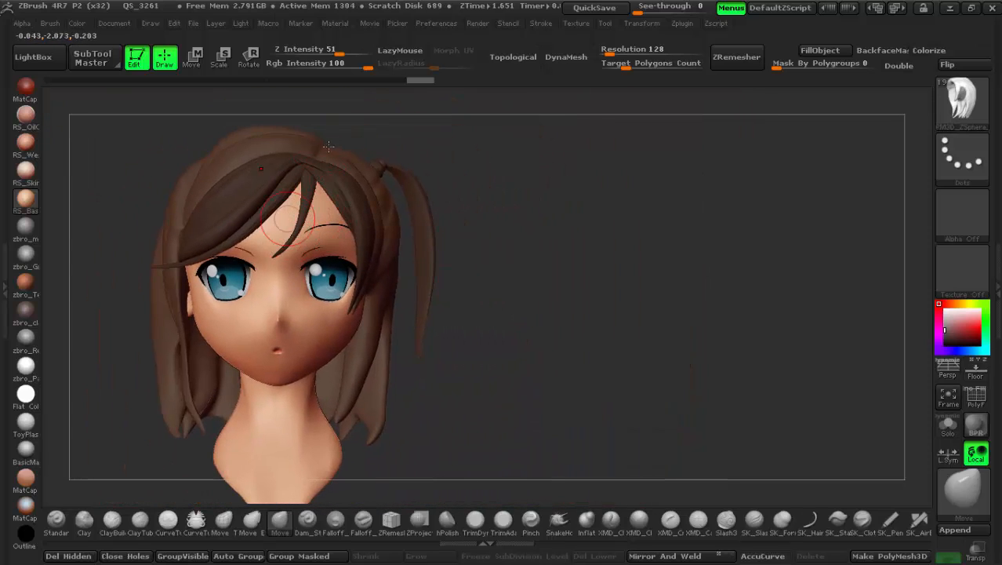
pyautogui.keyDown('alt'); pyautogui.moveTo(537, 280); pyautogui.dragTo(514, 266, button='right'); pyautogui.keyUp('alt')
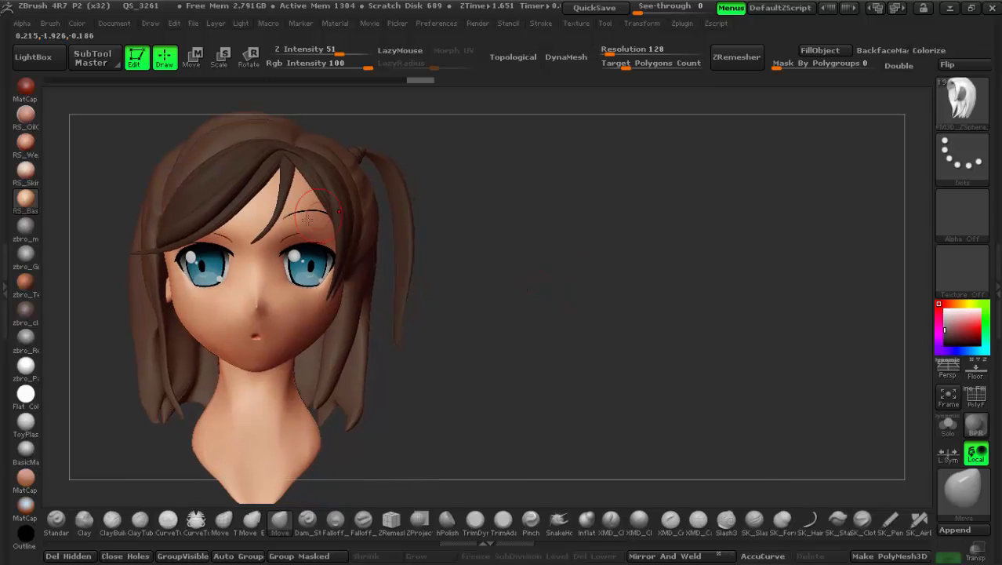
# Switch the current tool to a Sphere3D primitive, frame it and set the active colour to white
pyautogui.click(962, 100)
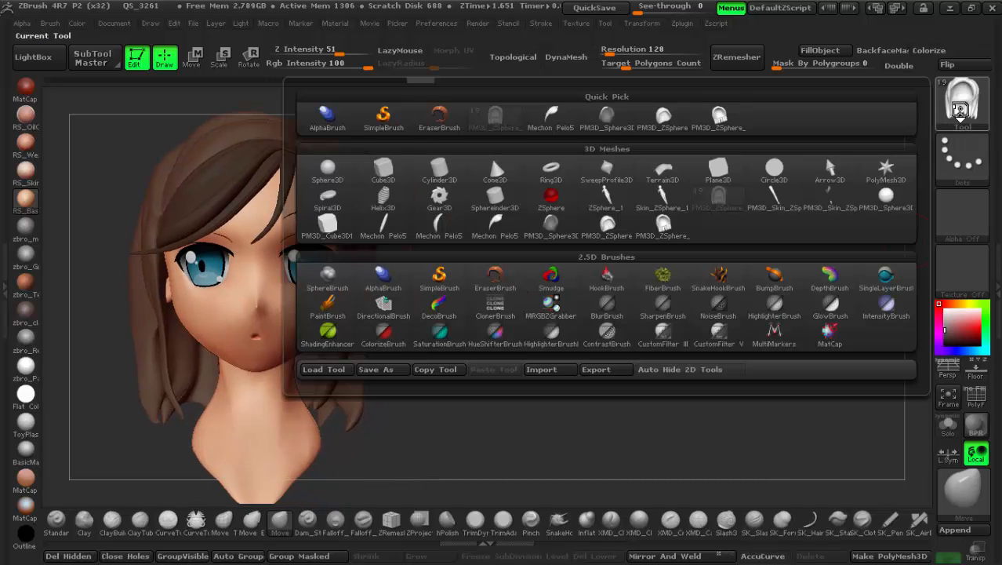
pyautogui.click(327, 167)
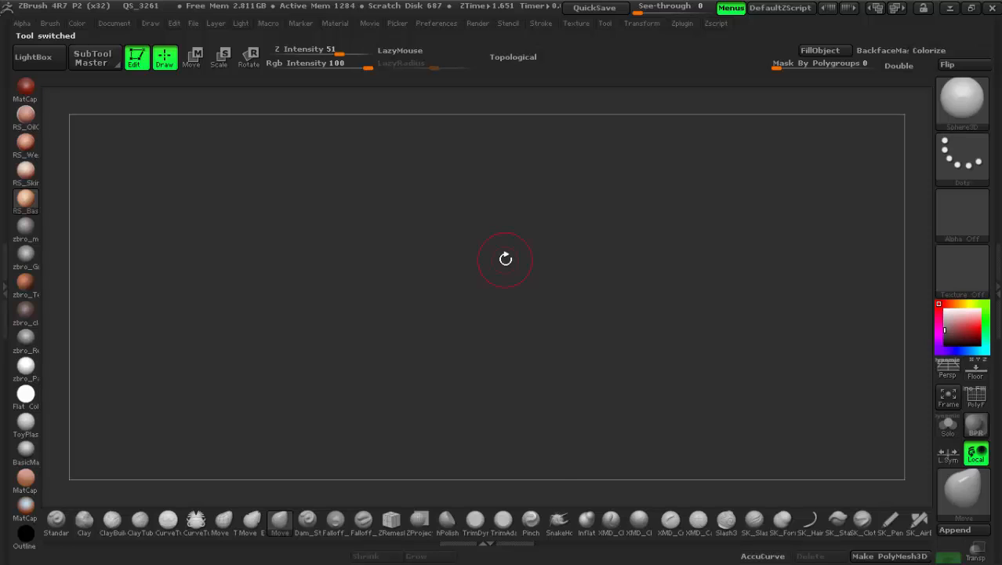
pyautogui.press('f')
pyautogui.keyDown('ctrl'); pyautogui.moveTo(624, 294); pyautogui.dragTo(619, 275, button='right'); pyautogui.keyUp('ctrl')
pyautogui.keyDown('alt'); pyautogui.moveTo(709, 281); pyautogui.dragTo(653, 271, button='right'); pyautogui.keyUp('alt')
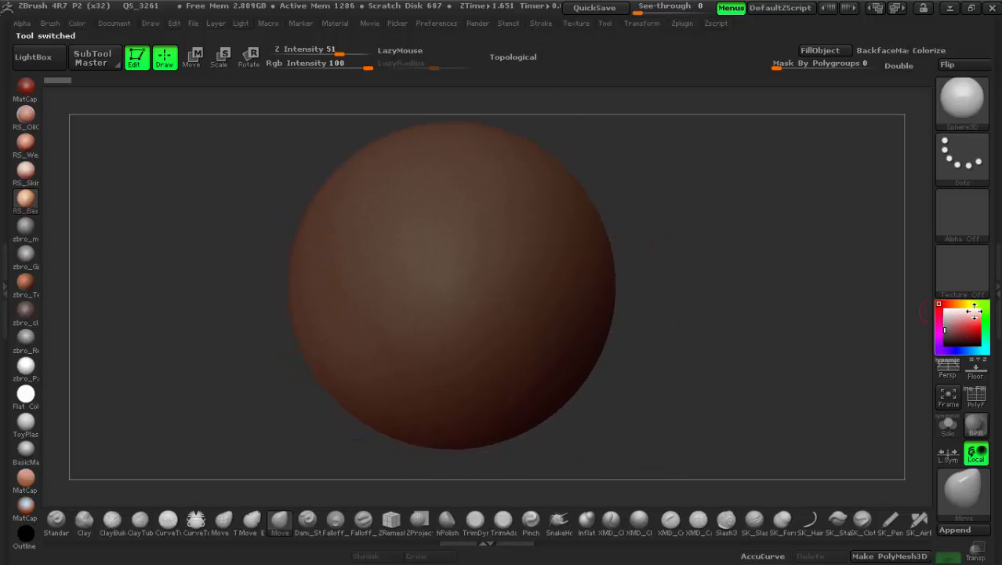
pyautogui.moveTo(936, 300); pyautogui.dragTo(935, 299)
pyautogui.keyDown('alt'); pyautogui.moveTo(672, 283); pyautogui.dragTo(709, 276, button='right'); pyautogui.keyUp('alt')
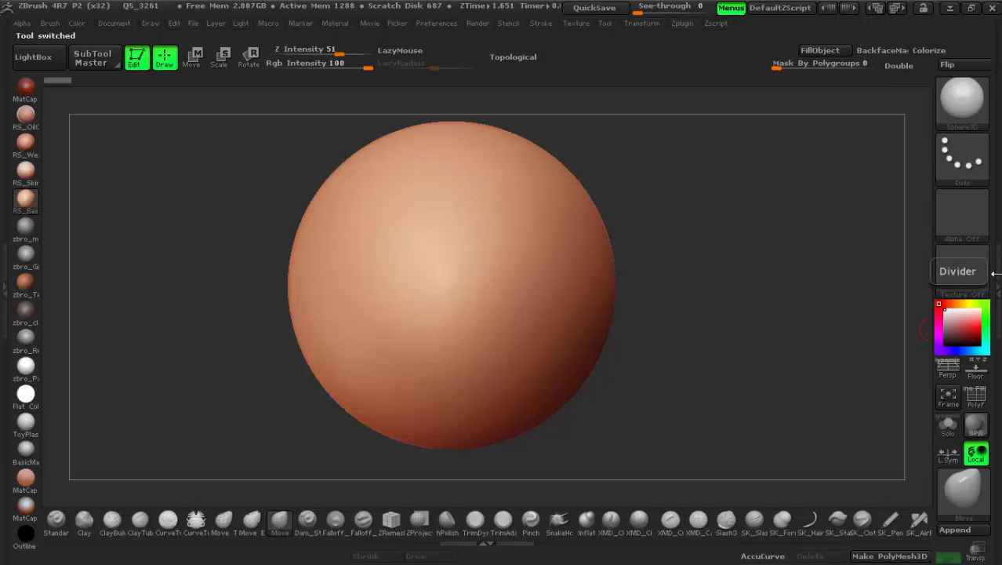
# Convert the sphere to a polymesh and flatten it into a narrow ellipsoid with two Size deformations along the Z axis
pyautogui.click(996, 278)
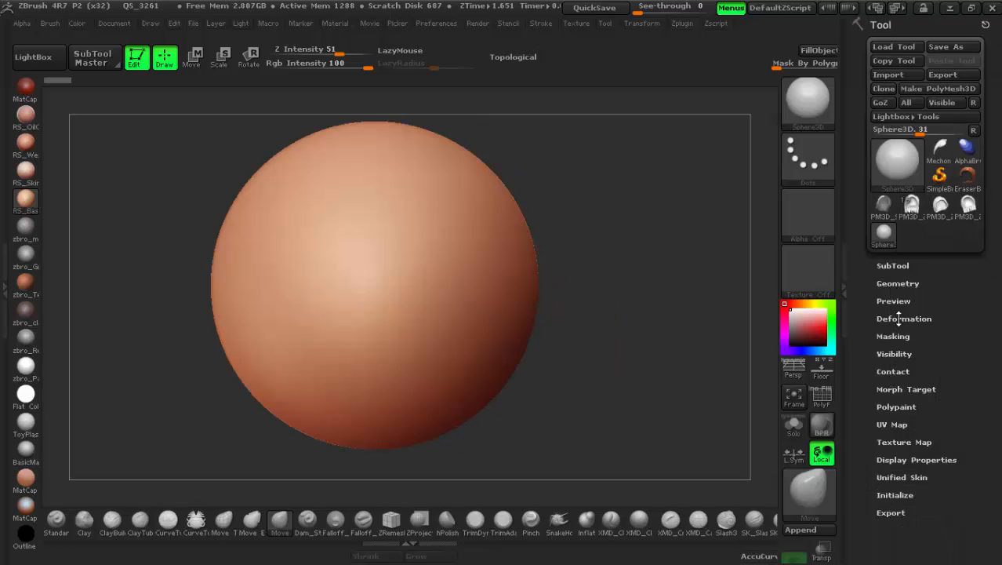
pyautogui.click(897, 283)
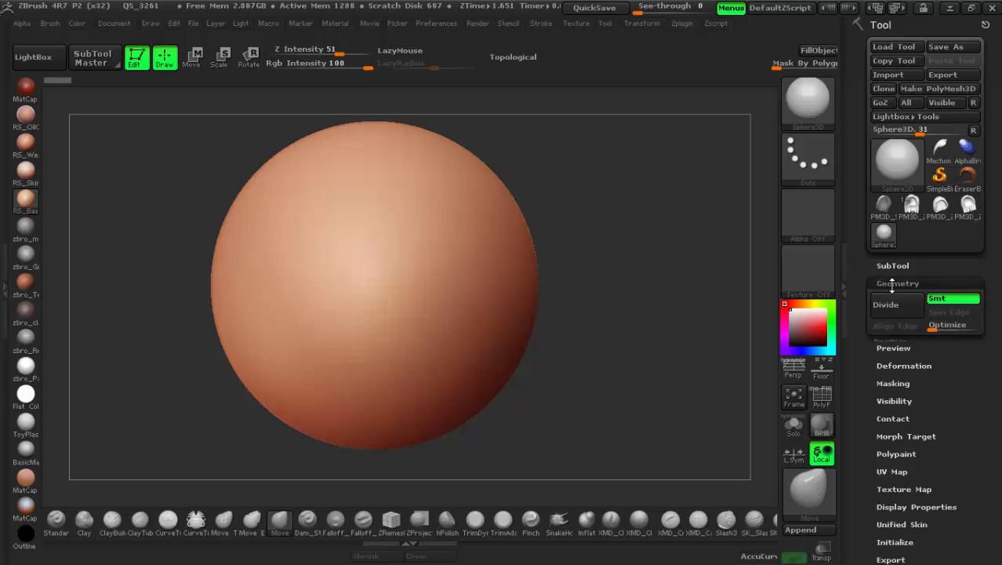
pyautogui.click(892, 282)
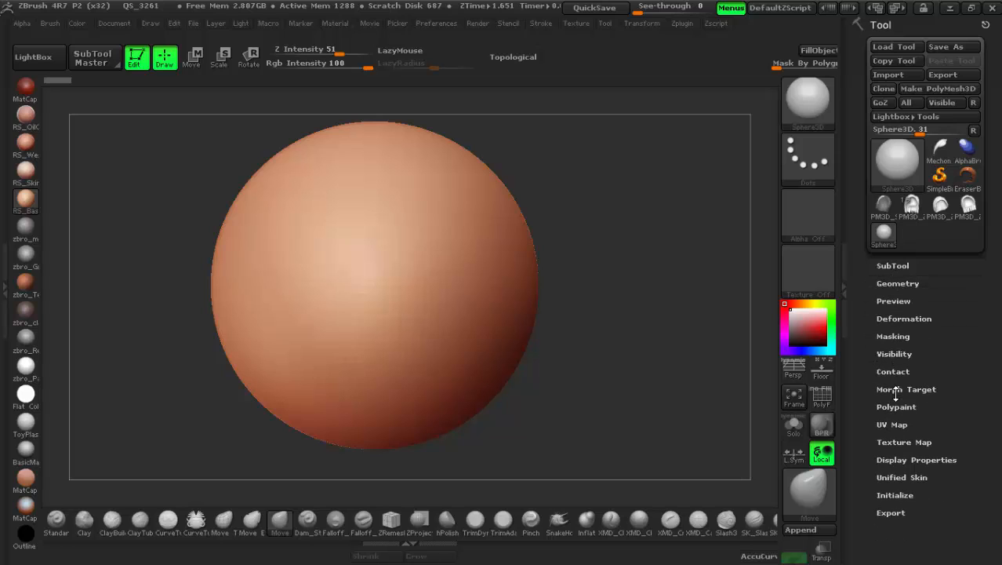
pyautogui.click(908, 318)
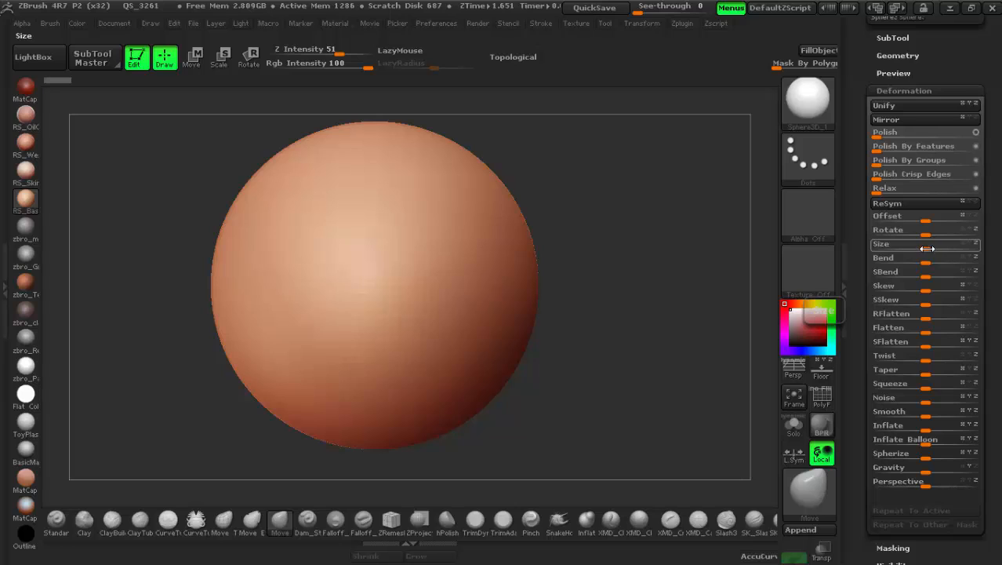
pyautogui.moveTo(927, 248); pyautogui.dragTo(881, 245)
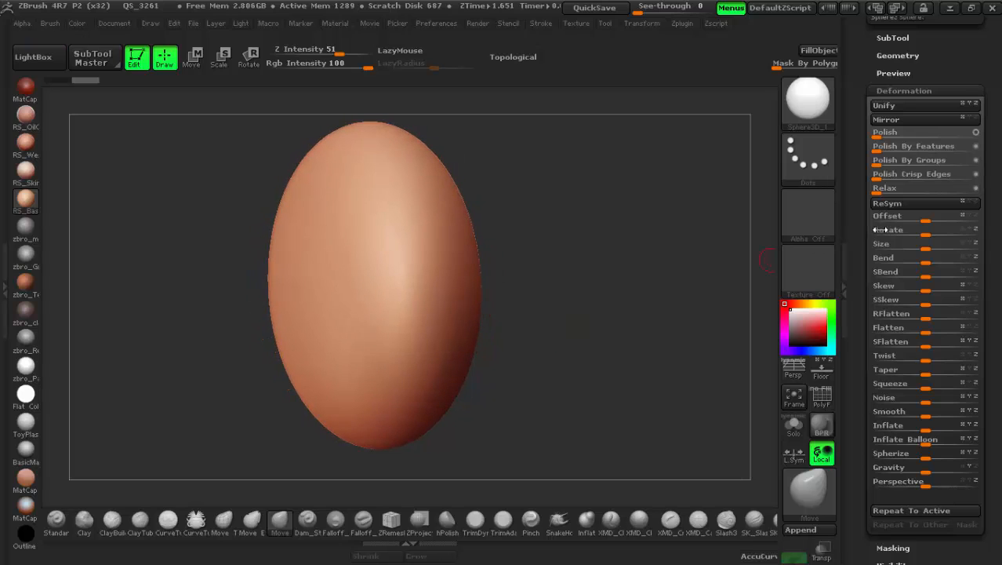
pyautogui.moveTo(926, 245); pyautogui.dragTo(857, 248)
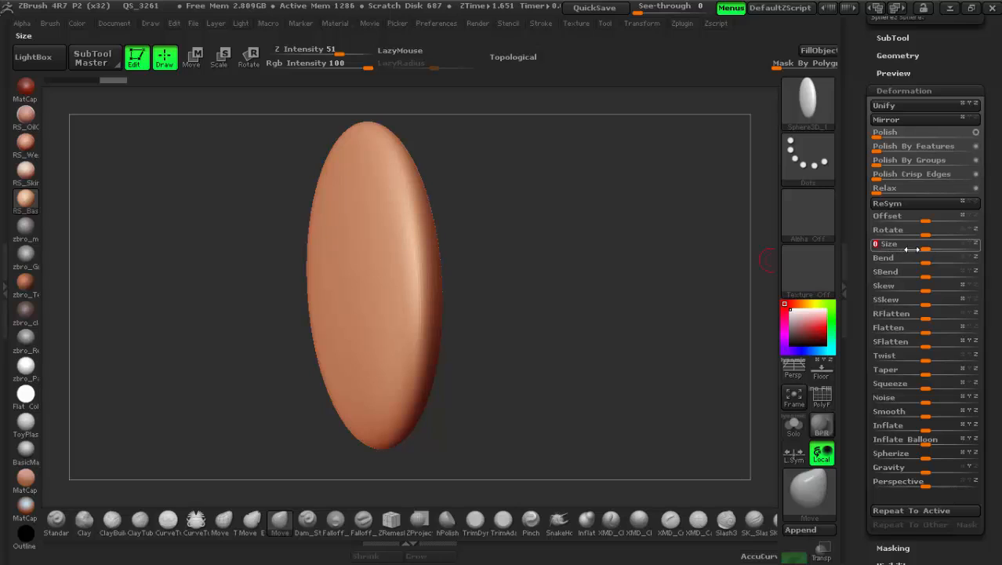
# Flatten the ellipsoid further with the Size deformation along Z and convert it to a PolyMesh3D
pyautogui.moveTo(917, 246); pyautogui.dragTo(897, 247)
pyautogui.moveTo(496, 328); pyautogui.dragTo(549, 328)
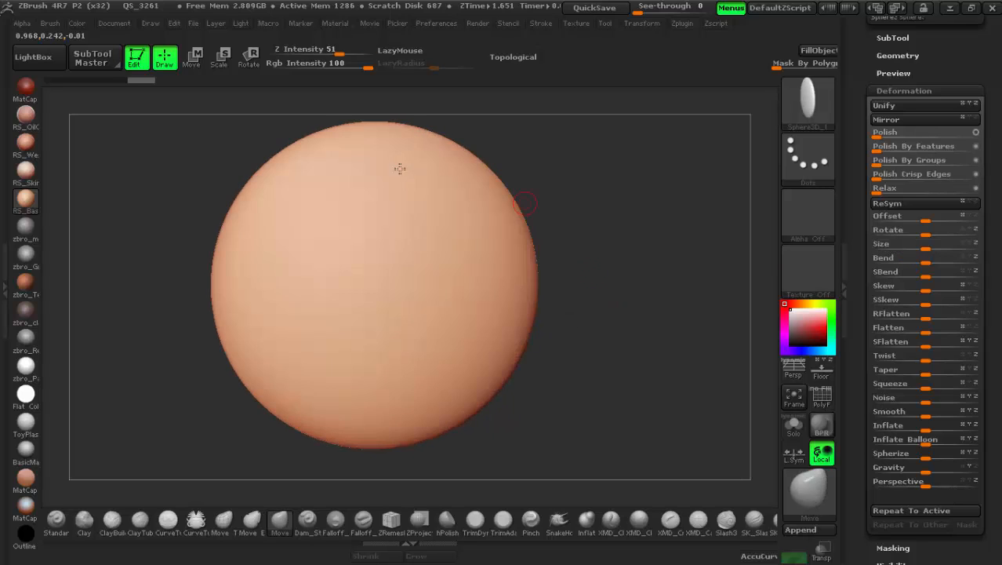
pyautogui.scroll(5, 851, 113)
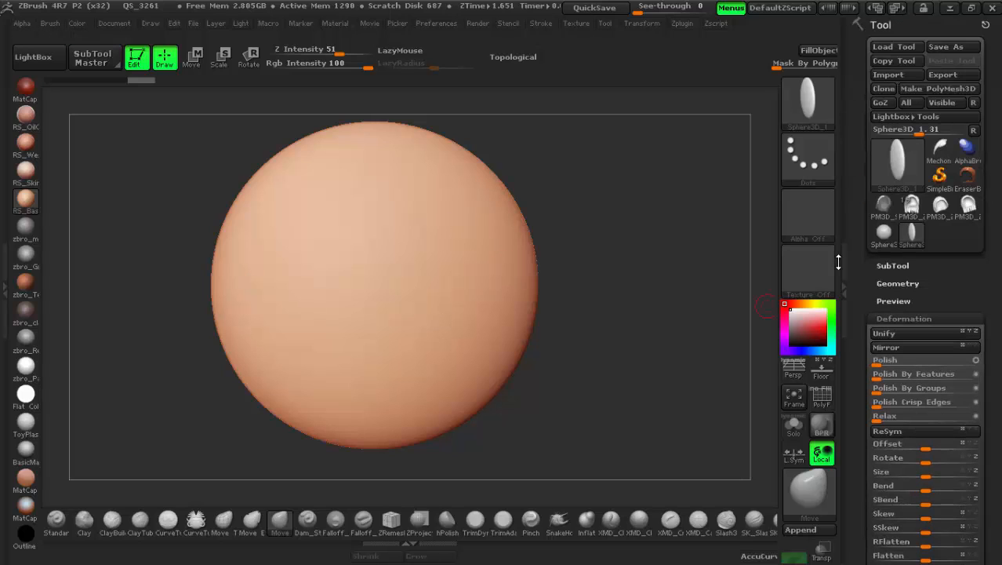
pyautogui.click(938, 89)
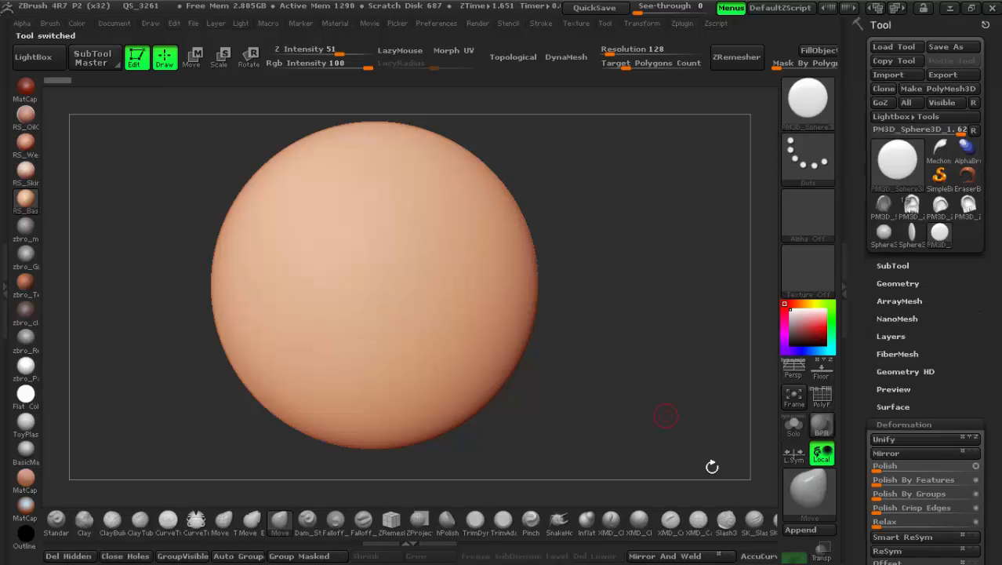
pyautogui.click(843, 333)
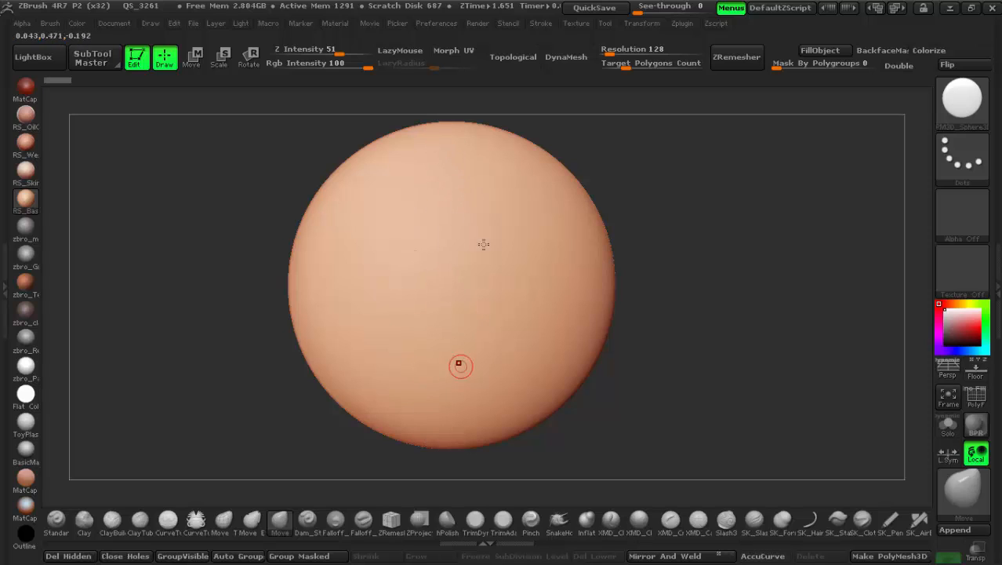
# Try carving a mirrored pair of vertical grooves down the disc with the Dam_Standard brush at Z Intensity 33
pyautogui.click(314, 519)
pyautogui.rightClick(449, 185)
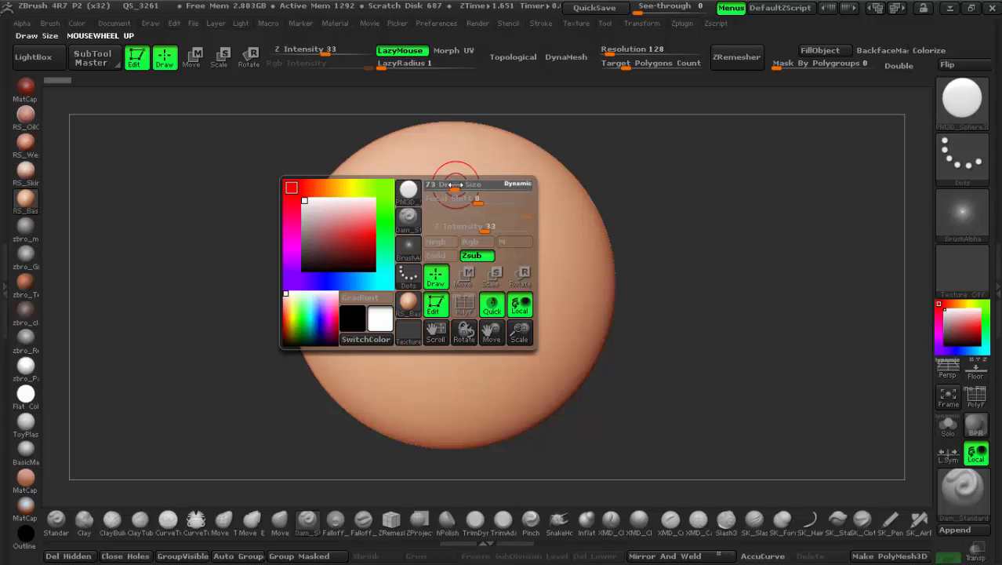
pyautogui.moveTo(455, 185); pyautogui.dragTo(457, 185)
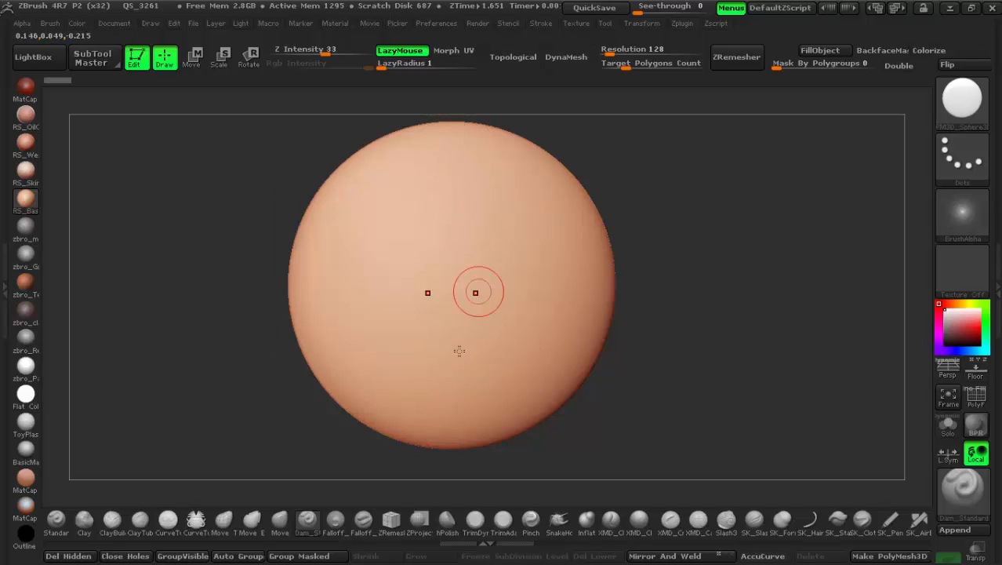
pyautogui.moveTo(462, 131)
pyautogui.mouseDown()
pyautogui.moveTo(481, 213)
pyautogui.moveTo(455, 388)
pyautogui.mouseUp()
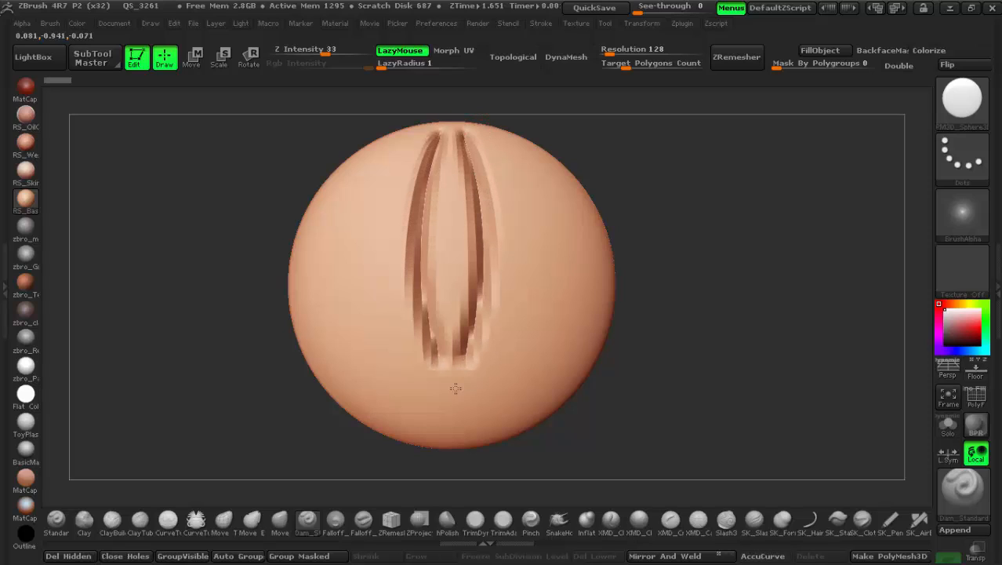
pyautogui.hotkey('ctrl', 'z')
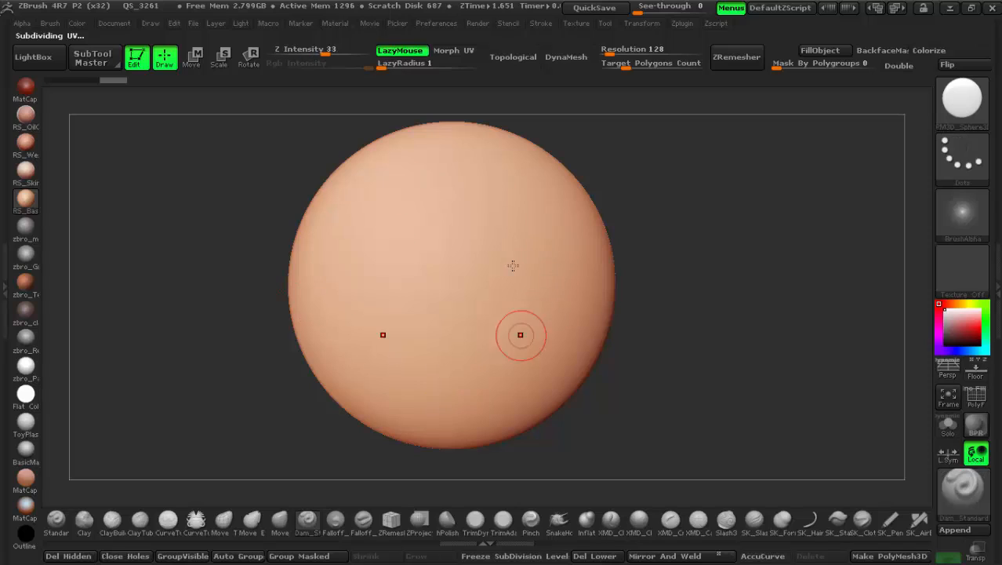
pyautogui.moveTo(462, 126)
pyautogui.mouseDown()
pyautogui.moveTo(485, 302)
pyautogui.moveTo(455, 436)
pyautogui.mouseUp()
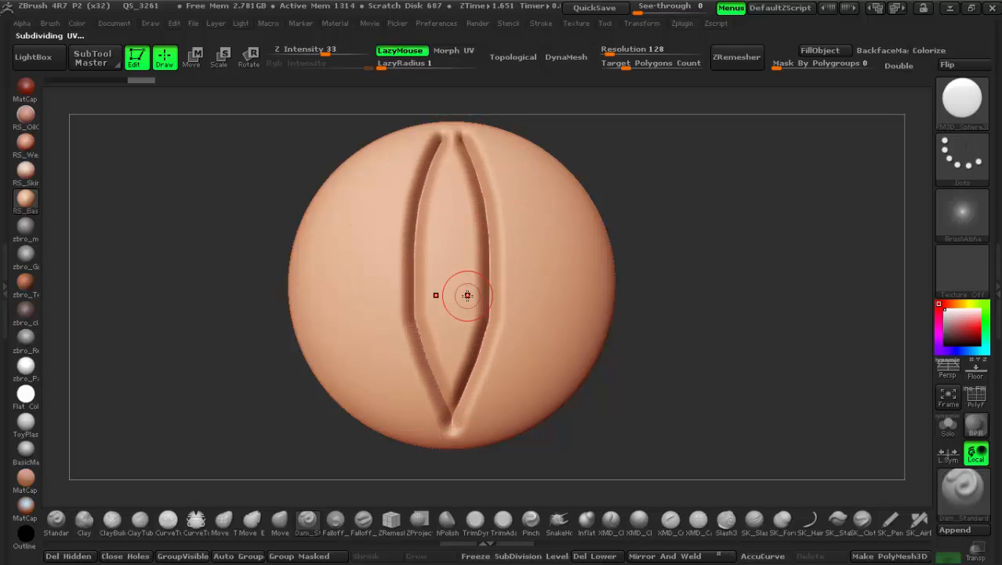
pyautogui.hotkey('ctrl', 'z')
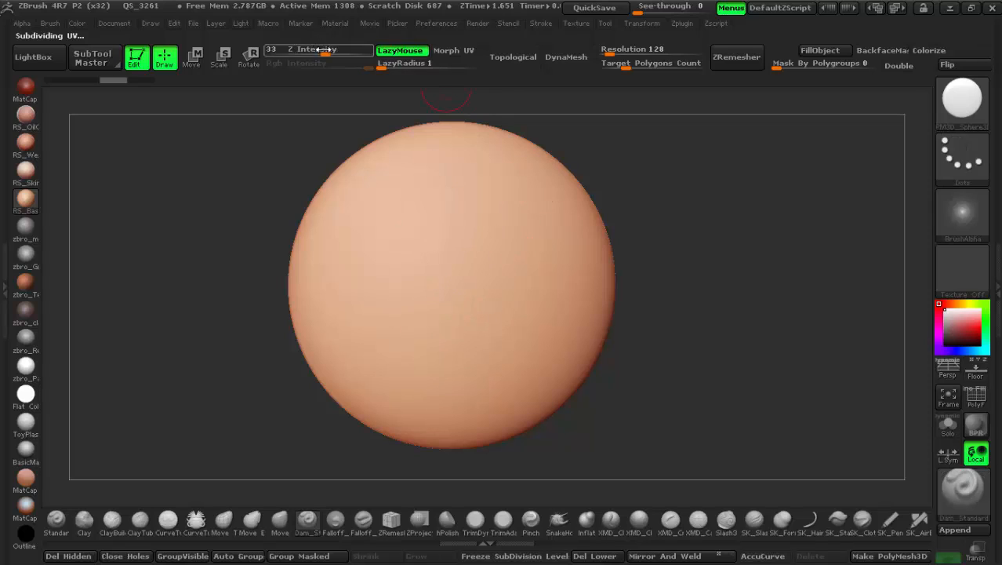
# Try a softer mirrored pair of vertical grooves on the disc with Z Intensity 12 and LazyRadius 31
pyautogui.moveTo(324, 49); pyautogui.dragTo(311, 49)
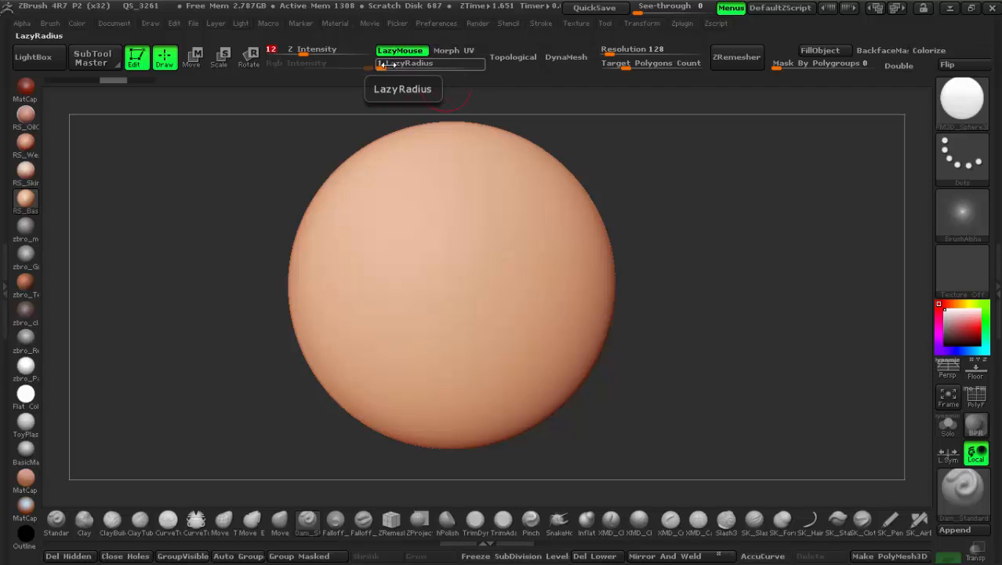
pyautogui.moveTo(400, 66); pyautogui.dragTo(428, 67)
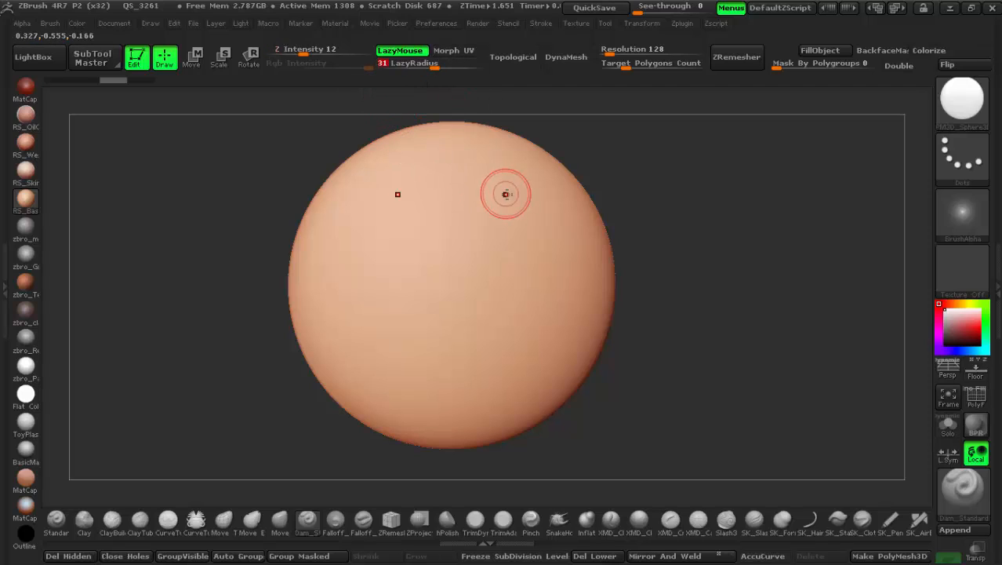
pyautogui.moveTo(490, 186)
pyautogui.mouseDown()
pyautogui.moveTo(488, 357)
pyautogui.moveTo(469, 459)
pyautogui.mouseUp()
pyautogui.moveTo(518, 374)
pyautogui.mouseDown(button='right')
pyautogui.moveTo(499, 373)
pyautogui.moveTo(523, 374)
pyautogui.mouseUp(button='right')
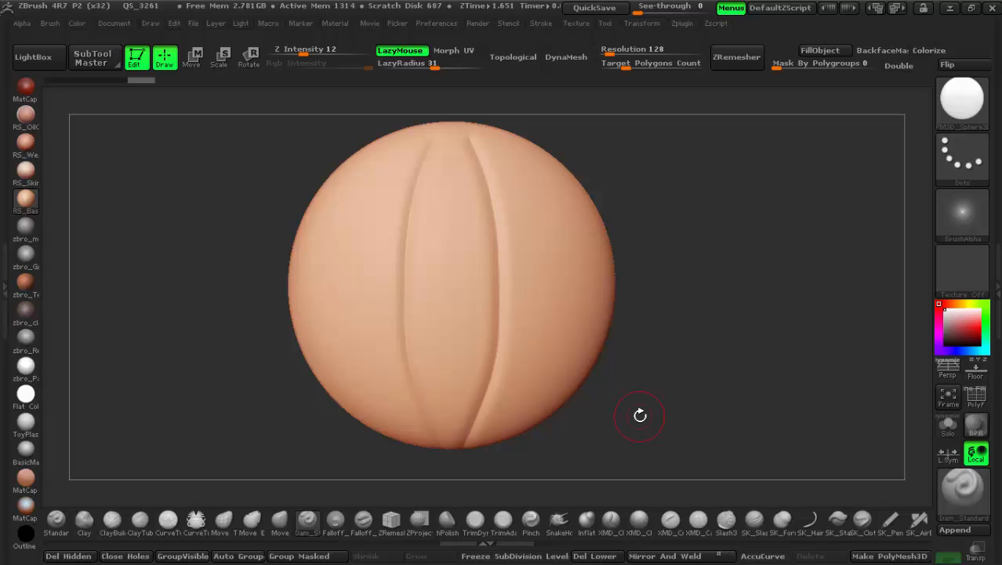
# Undo the soft grooves, switch to the Slash3 brush and test it on the disc at Z Intensity 70
pyautogui.press('b')
pyautogui.press('s')
pyautogui.press('l')
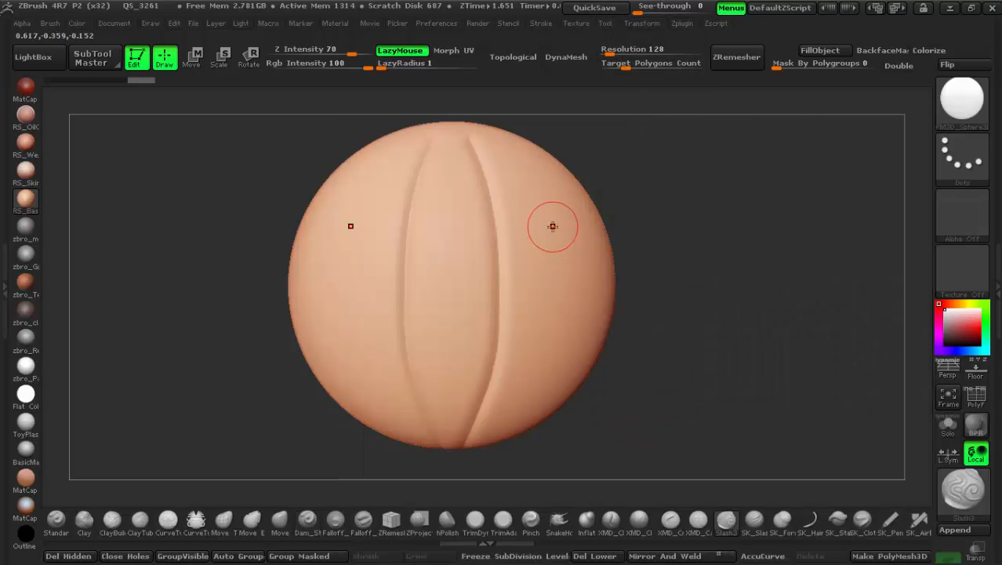
pyautogui.hotkey('ctrl', 'z')
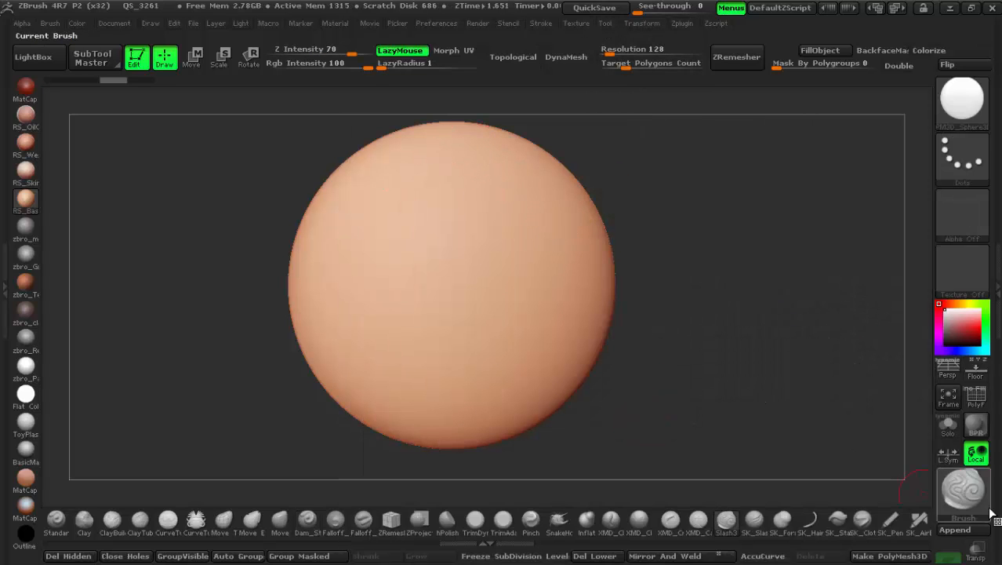
pyautogui.moveTo(470, 129)
pyautogui.mouseDown()
pyautogui.moveTo(493, 212)
pyautogui.moveTo(468, 378)
pyautogui.moveTo(453, 398)
pyautogui.mouseUp()
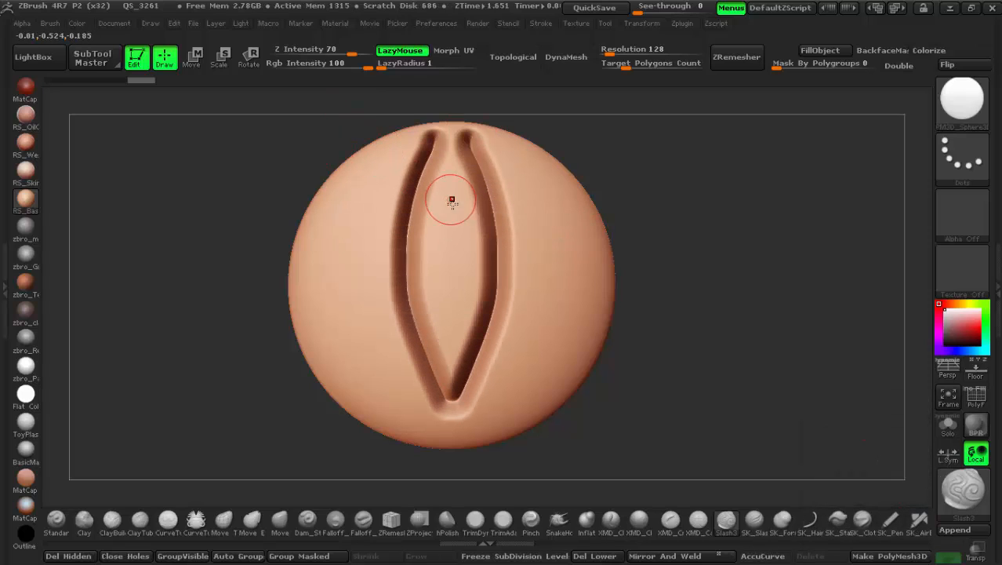
pyautogui.hotkey('ctrl', 'z')
# Set the Slash3 brush to Z Intensity 9 and LazyRadius 33, then test a groove and undo it
pyautogui.moveTo(353, 50); pyautogui.dragTo(306, 51)
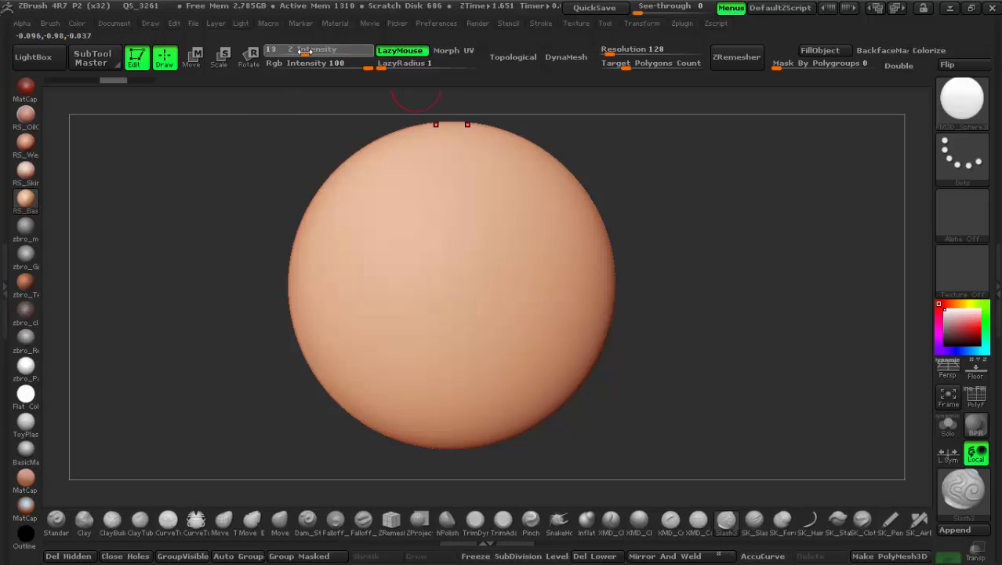
pyautogui.moveTo(382, 65); pyautogui.dragTo(437, 73)
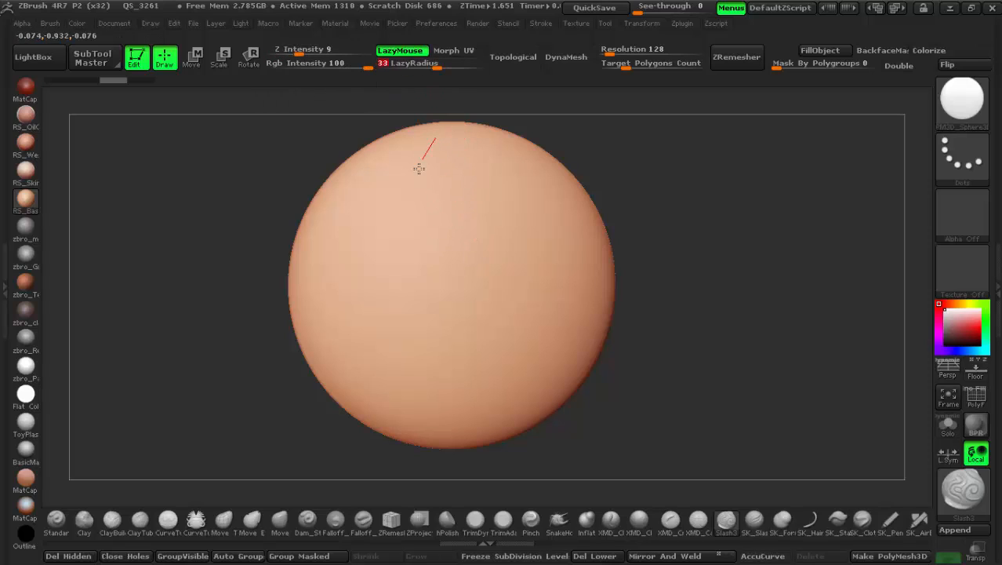
pyautogui.moveTo(438, 422); pyautogui.dragTo(447, 443)
pyautogui.hotkey('ctrl', 'z')
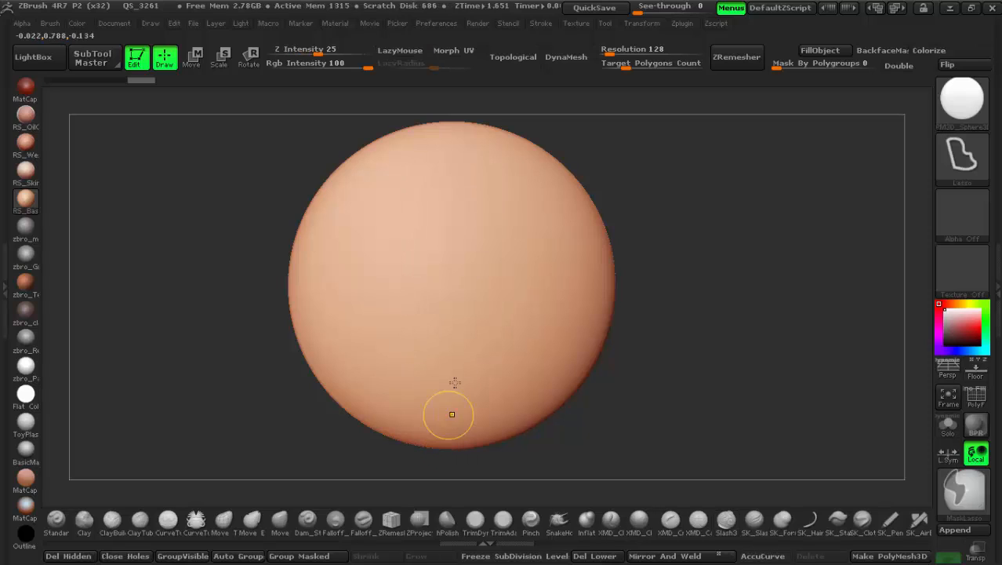
# Try a mirrored pair of Slash3 grooves down the disc at Z Intensity 17
pyautogui.moveTo(295, 49); pyautogui.dragTo(310, 50)
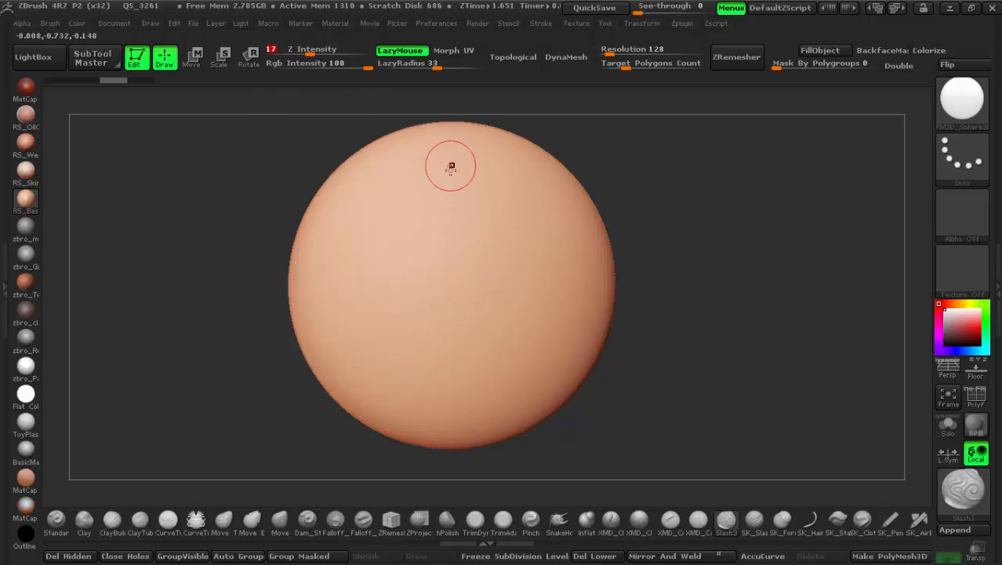
pyautogui.moveTo(449, 163)
pyautogui.mouseDown()
pyautogui.moveTo(425, 164)
pyautogui.moveTo(400, 300)
pyautogui.moveTo(445, 457)
pyautogui.mouseUp()
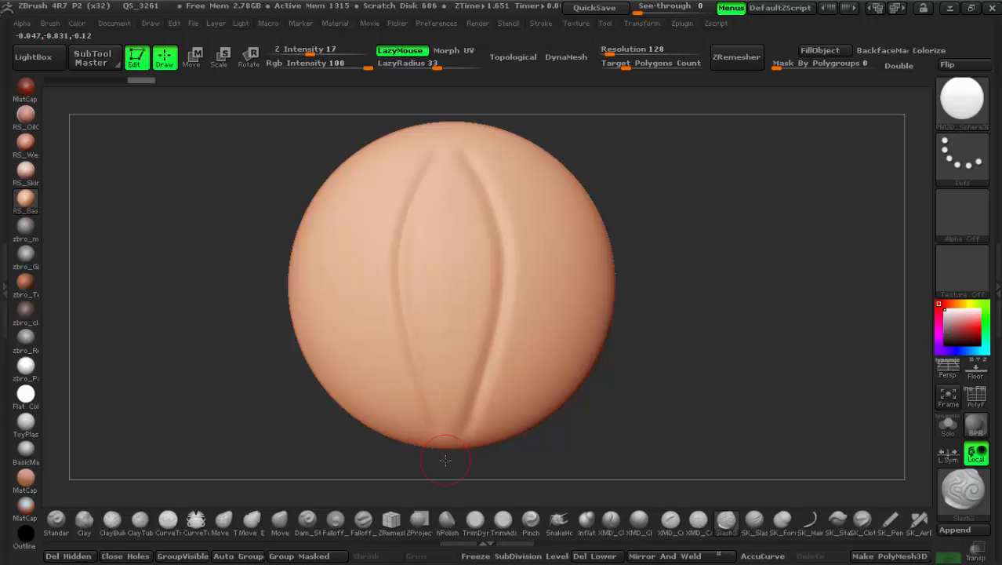
pyautogui.hotkey('ctrl', 'z')
# Reduce the Slash3 draw size, set Z Intensity to 27, and undo a test groove on the disc
pyautogui.press('space')
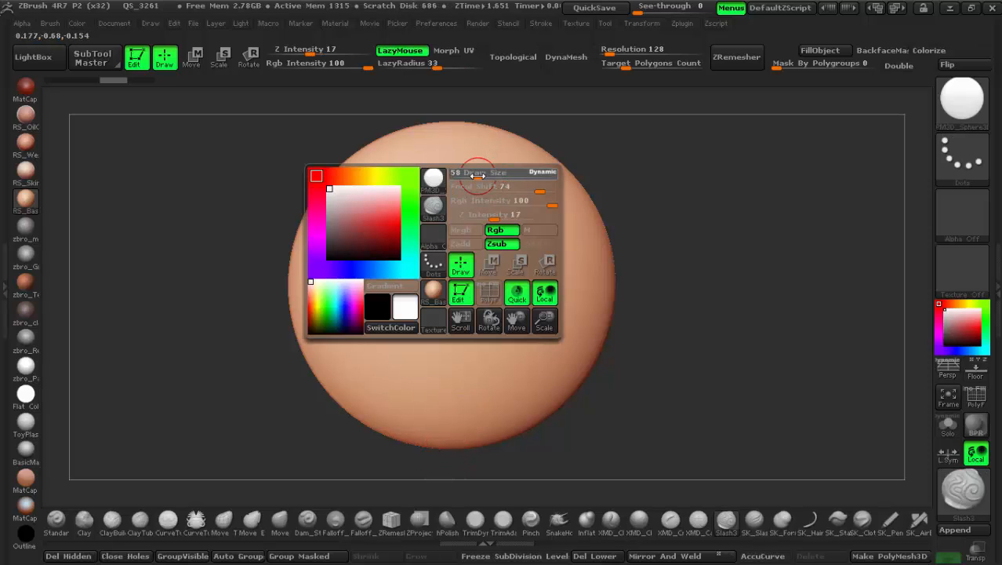
pyautogui.scroll(-4, 476, 177)
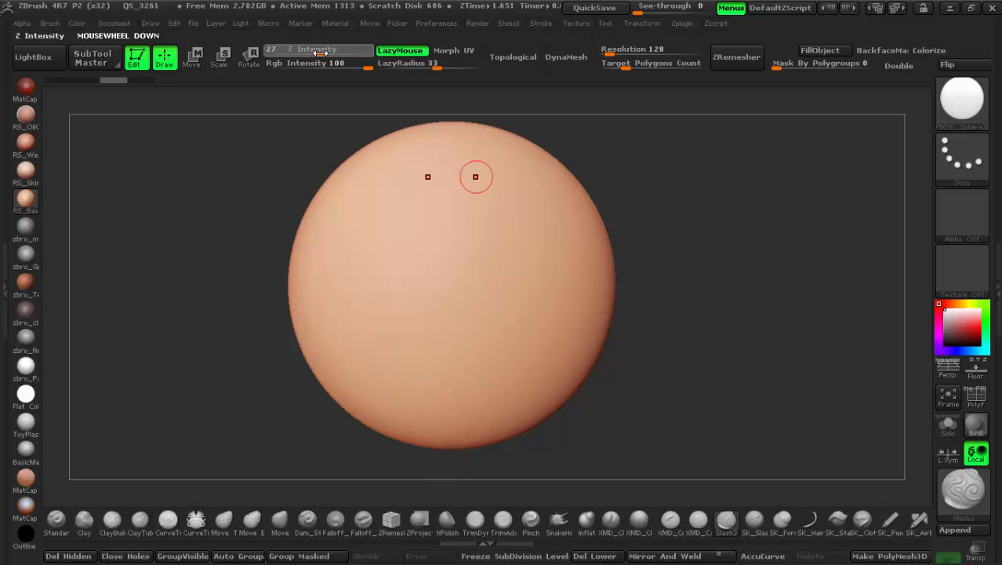
pyautogui.moveTo(409, 185)
pyautogui.mouseDown()
pyautogui.moveTo(398, 298)
pyautogui.moveTo(414, 417)
pyautogui.mouseUp()
pyautogui.hotkey('ctrl', 'z')
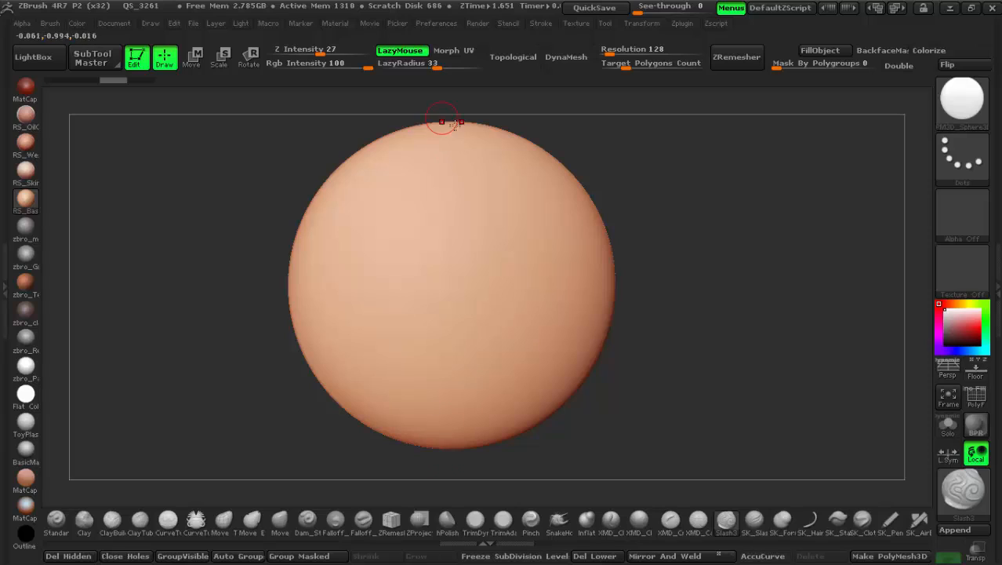
# Carve mirrored Slash3 grooves from pole to pole across the disc's face, working outward from the centre to the side edges
pyautogui.moveTo(475, 197)
pyautogui.mouseDown()
pyautogui.moveTo(478, 416)
pyautogui.moveTo(458, 462)
pyautogui.mouseUp()
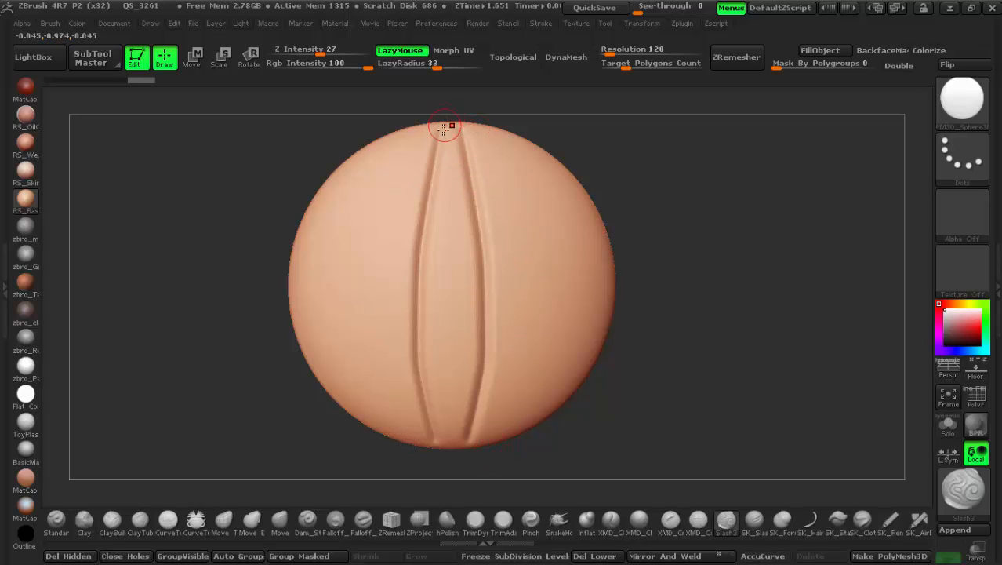
pyautogui.moveTo(448, 160)
pyautogui.mouseDown()
pyautogui.moveTo(449, 464)
pyautogui.moveTo(486, 452)
pyautogui.moveTo(510, 388)
pyautogui.moveTo(519, 262)
pyautogui.moveTo(500, 170)
pyautogui.moveTo(466, 116)
pyautogui.moveTo(523, 192)
pyautogui.moveTo(546, 265)
pyautogui.moveTo(549, 338)
pyautogui.moveTo(491, 451)
pyautogui.mouseUp()
pyautogui.moveTo(493, 147); pyautogui.dragTo(491, 140)
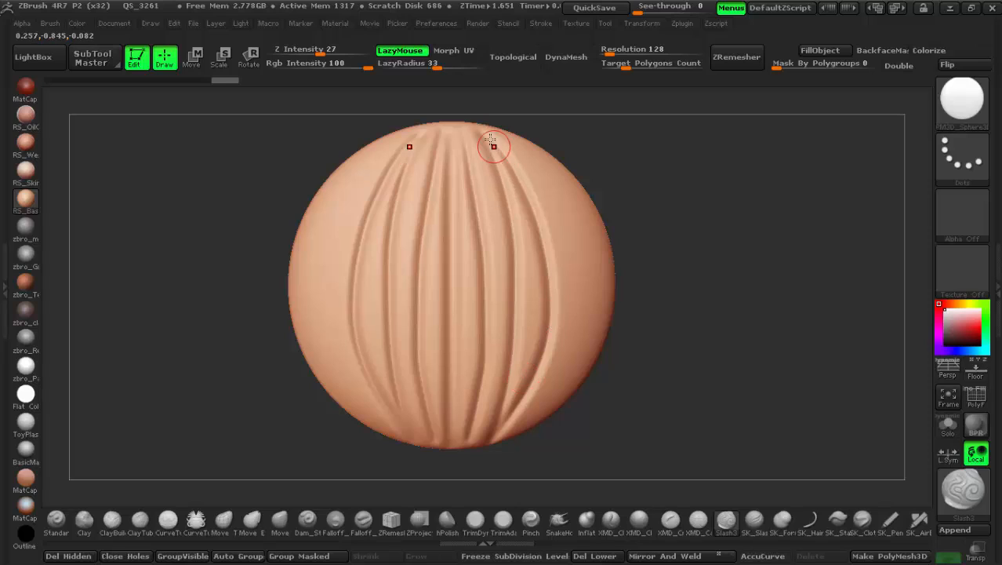
pyautogui.moveTo(543, 182)
pyautogui.mouseDown()
pyautogui.moveTo(571, 286)
pyautogui.moveTo(574, 353)
pyautogui.moveTo(521, 431)
pyautogui.mouseUp()
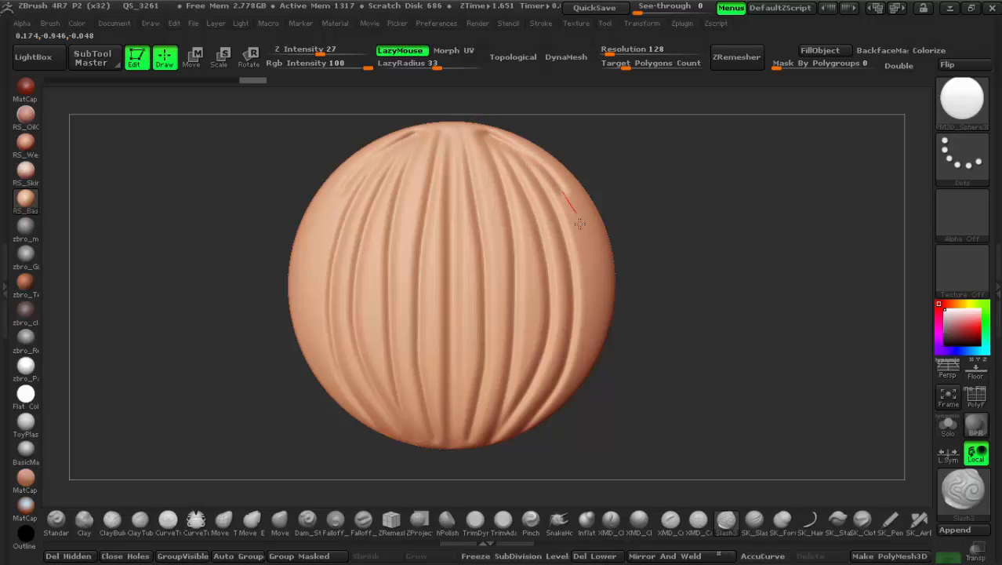
pyautogui.moveTo(579, 224); pyautogui.dragTo(589, 271)
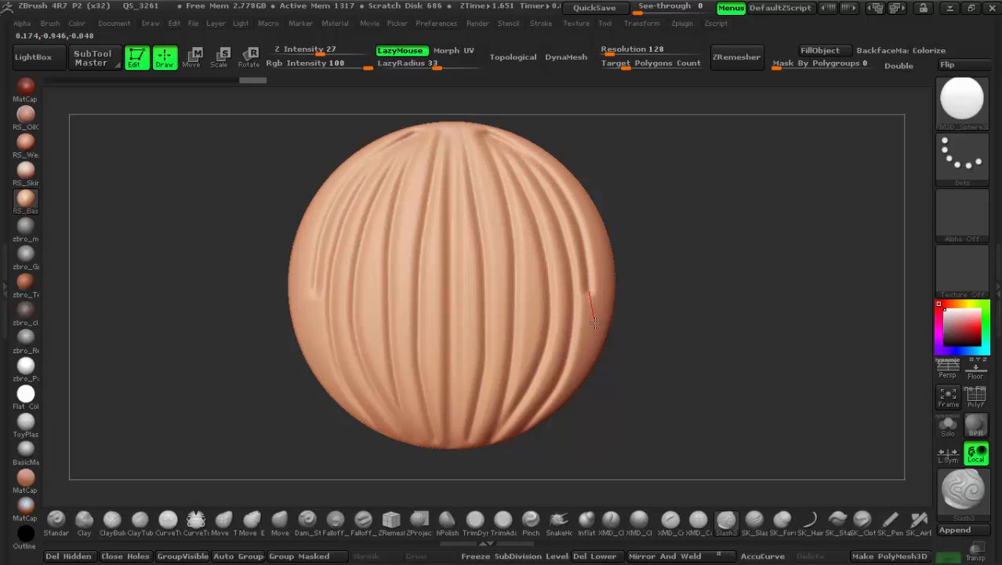
pyautogui.moveTo(595, 322)
pyautogui.mouseDown()
pyautogui.moveTo(596, 352)
pyautogui.moveTo(568, 401)
pyautogui.mouseUp()
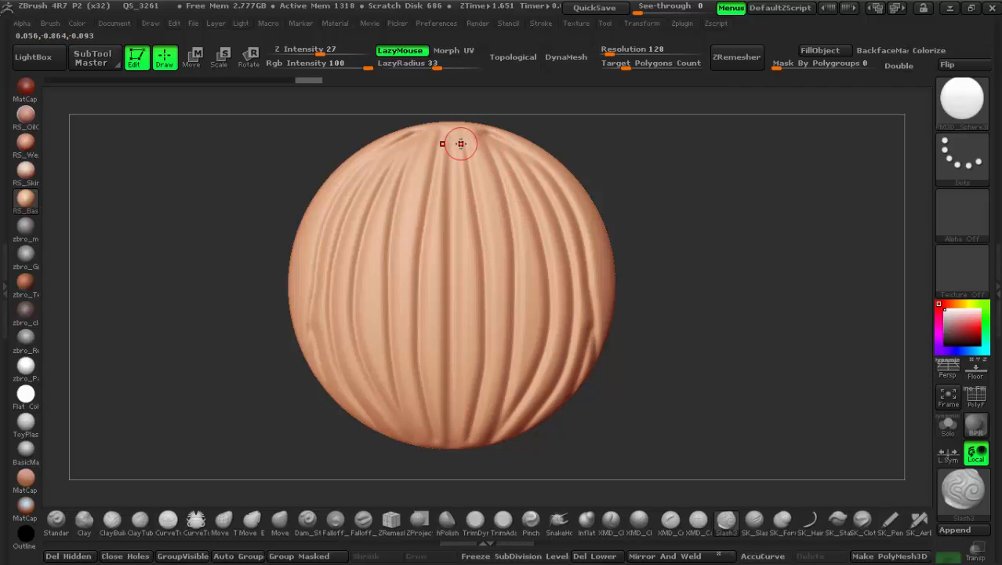
# Widen and deepen the mirrored grooves around the disc's centre with further long Slash3 strokes from pole to pole
pyautogui.moveTo(461, 177); pyautogui.dragTo(465, 426)
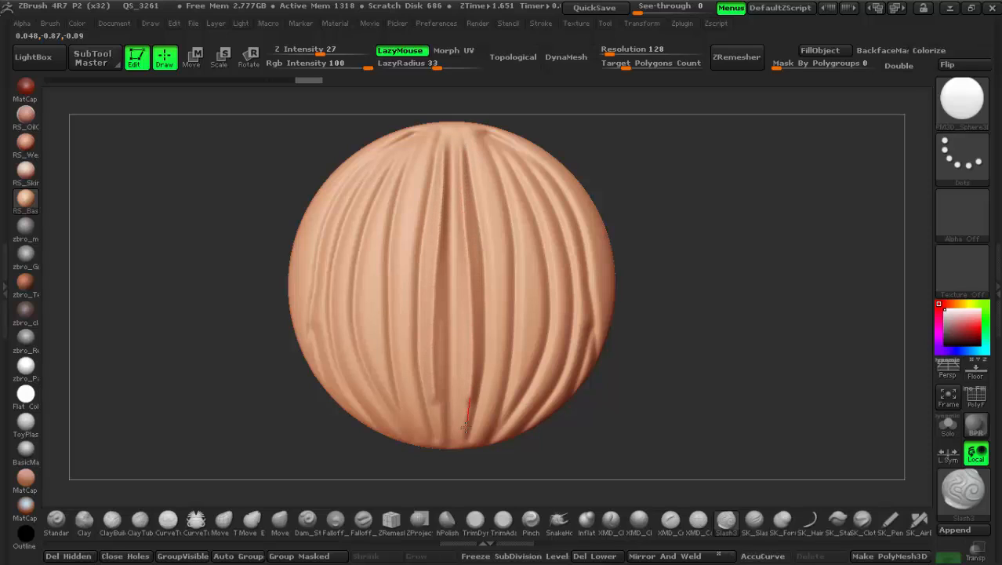
pyautogui.moveTo(449, 493); pyautogui.dragTo(449, 496)
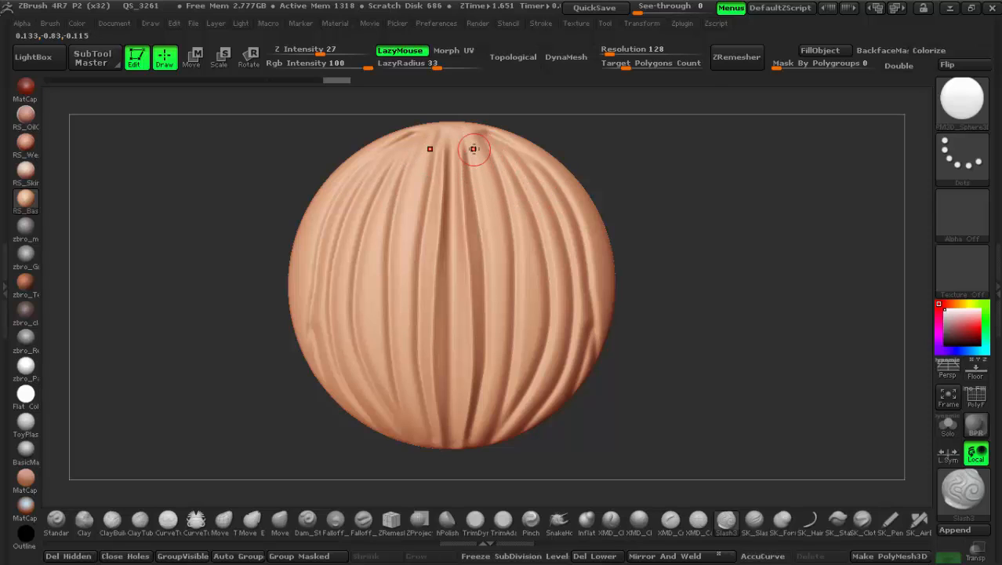
pyautogui.moveTo(534, 245)
pyautogui.mouseDown(button='right')
pyautogui.moveTo(545, 153)
pyautogui.moveTo(531, 136)
pyautogui.mouseUp(button='right')
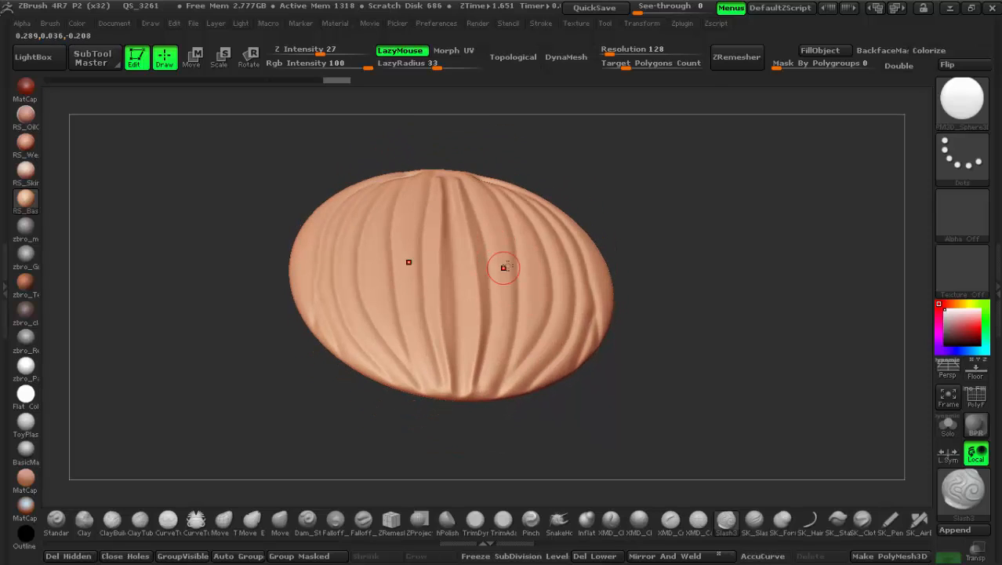
pyautogui.moveTo(503, 264)
pyautogui.mouseDown(button='right')
pyautogui.moveTo(543, 336)
pyautogui.moveTo(511, 282)
pyautogui.moveTo(542, 269)
pyautogui.moveTo(519, 250)
pyautogui.mouseUp(button='right')
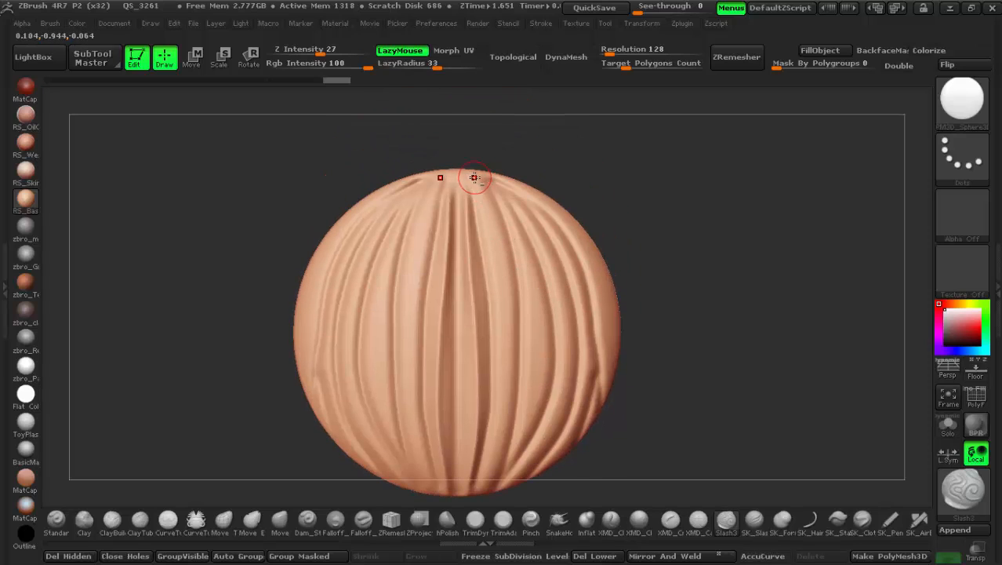
pyautogui.moveTo(499, 267); pyautogui.dragTo(501, 396)
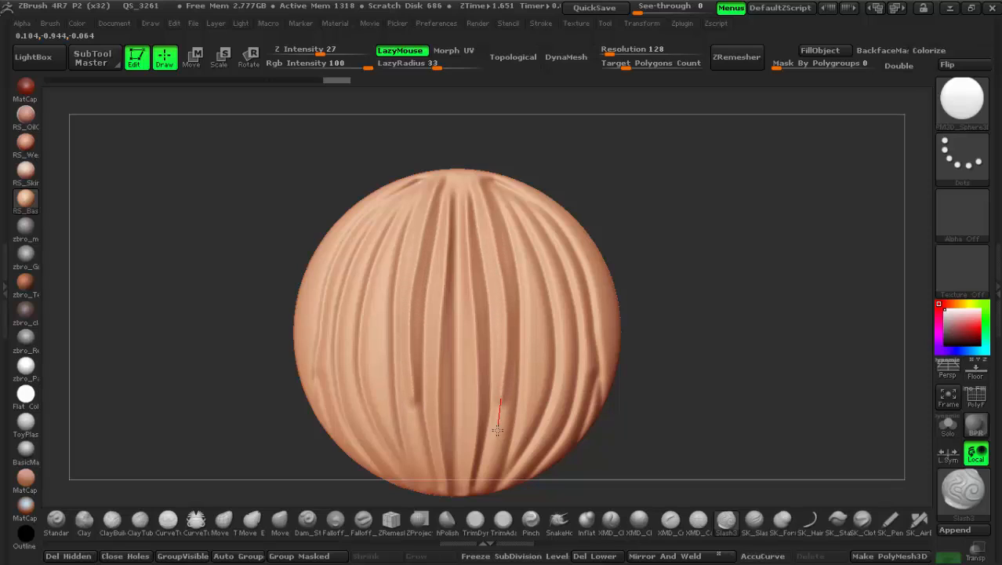
pyautogui.moveTo(491, 461); pyautogui.dragTo(464, 527)
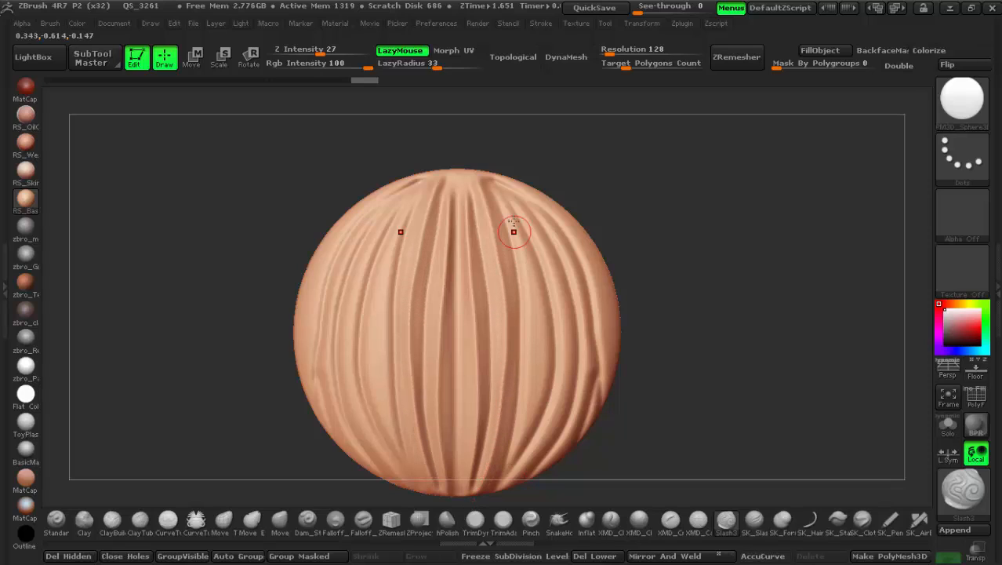
# Deepen and extend the mirrored Slash3 grooves from pole to pole, working from beside the disc's centre out toward its side edges
pyautogui.moveTo(531, 276); pyautogui.dragTo(521, 279, button='right')
pyautogui.moveTo(511, 195)
pyautogui.keyDown('shift'); pyautogui.mouseDown(button='right')
pyautogui.moveTo(519, 185)
pyautogui.moveTo(468, 137)
pyautogui.mouseUp(button='right'); pyautogui.keyUp('shift')
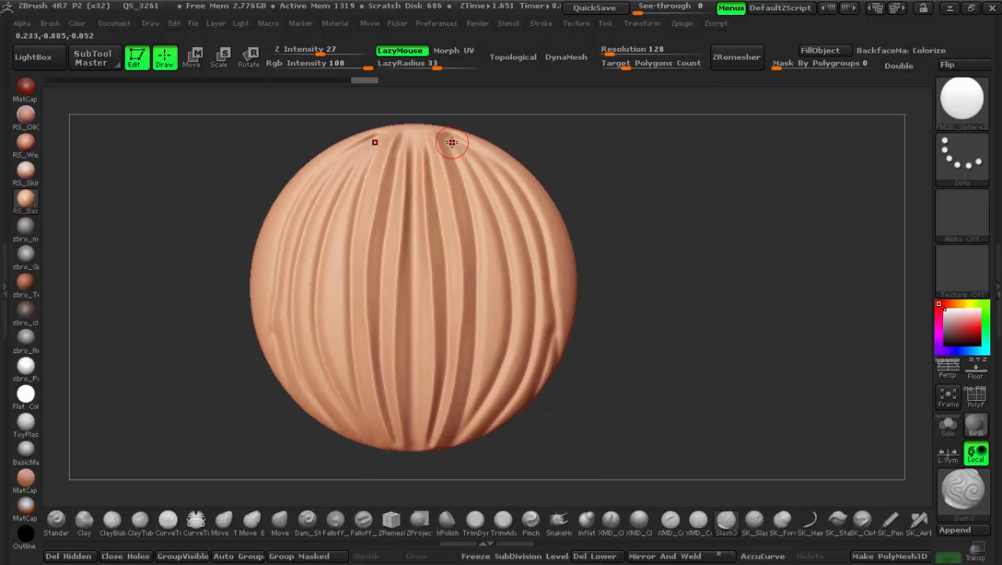
pyautogui.moveTo(472, 175)
pyautogui.mouseDown()
pyautogui.moveTo(495, 310)
pyautogui.moveTo(488, 375)
pyautogui.mouseUp()
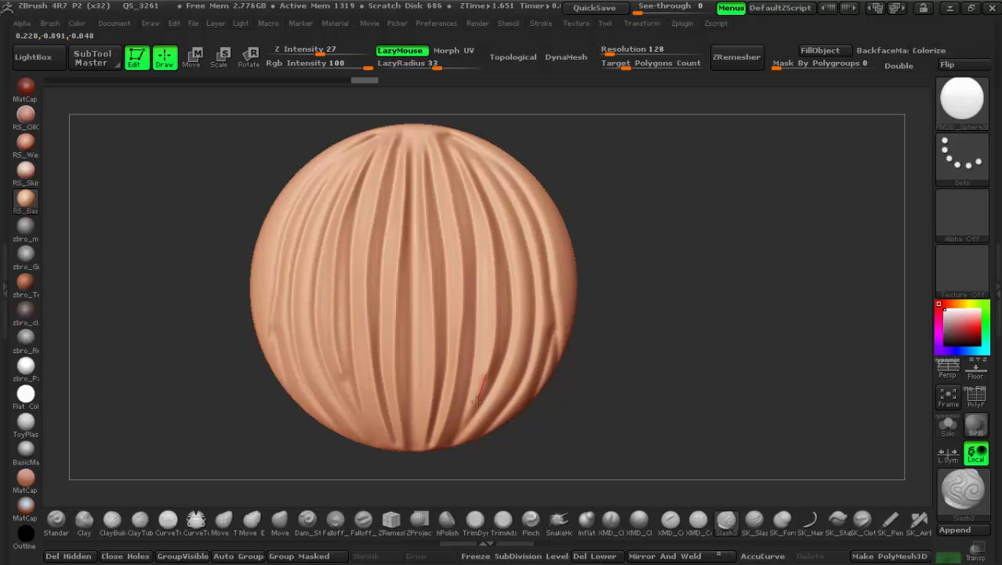
pyautogui.moveTo(444, 456); pyautogui.dragTo(442, 459)
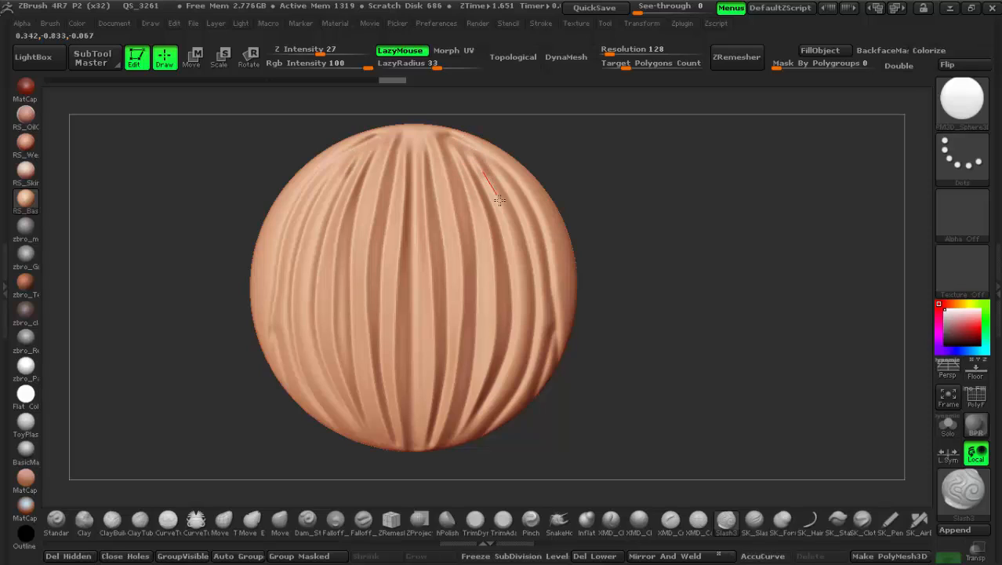
pyautogui.moveTo(517, 264); pyautogui.dragTo(516, 357)
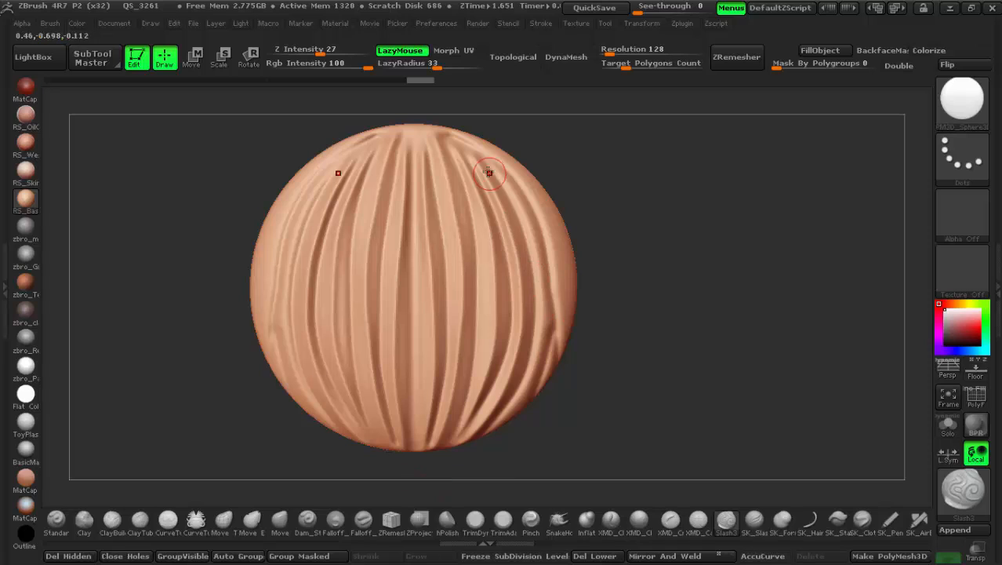
pyautogui.moveTo(621, 236)
pyautogui.mouseDown()
pyautogui.moveTo(616, 183)
pyautogui.moveTo(615, 251)
pyautogui.mouseUp()
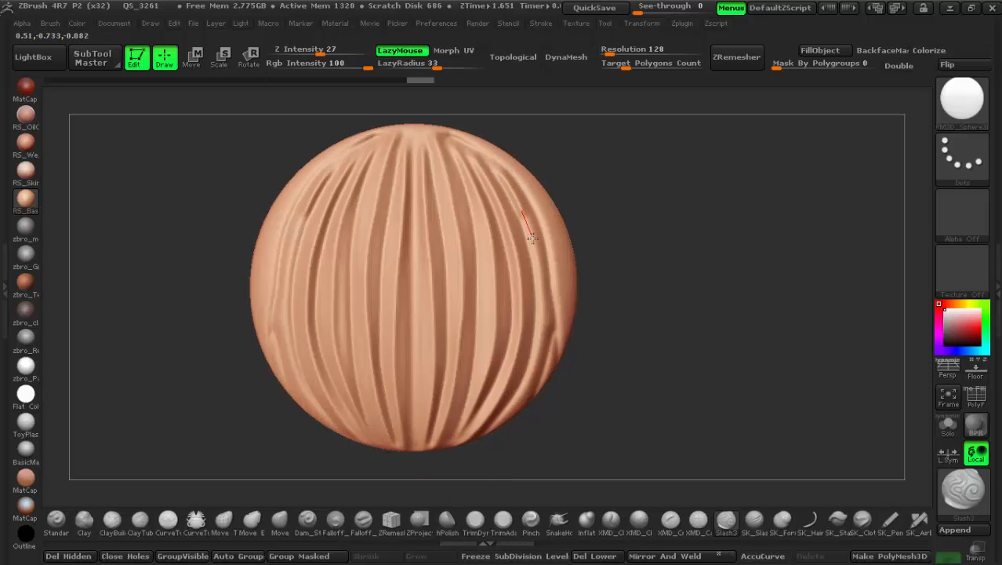
pyautogui.moveTo(541, 306); pyautogui.dragTo(538, 369)
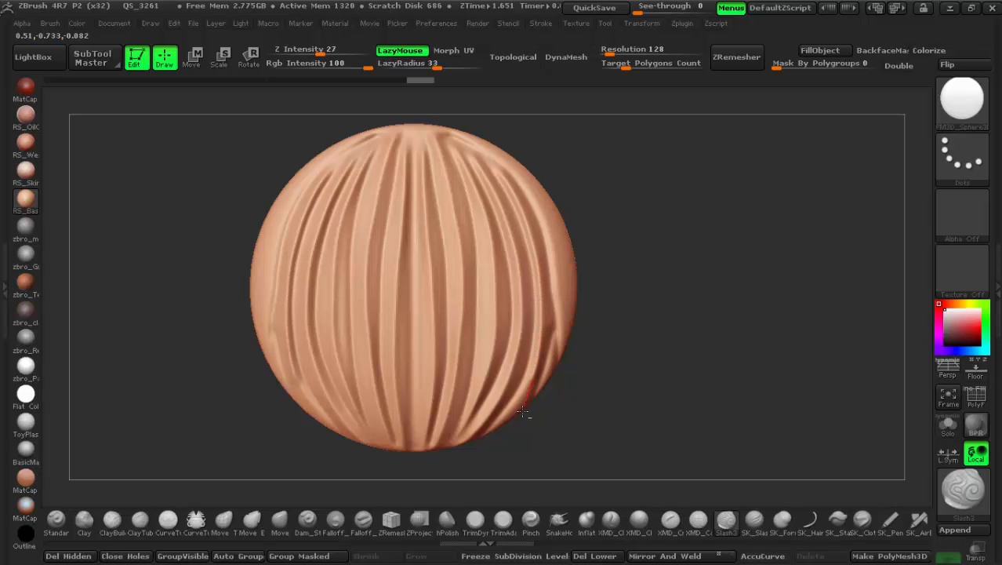
pyautogui.moveTo(523, 411); pyautogui.dragTo(490, 430)
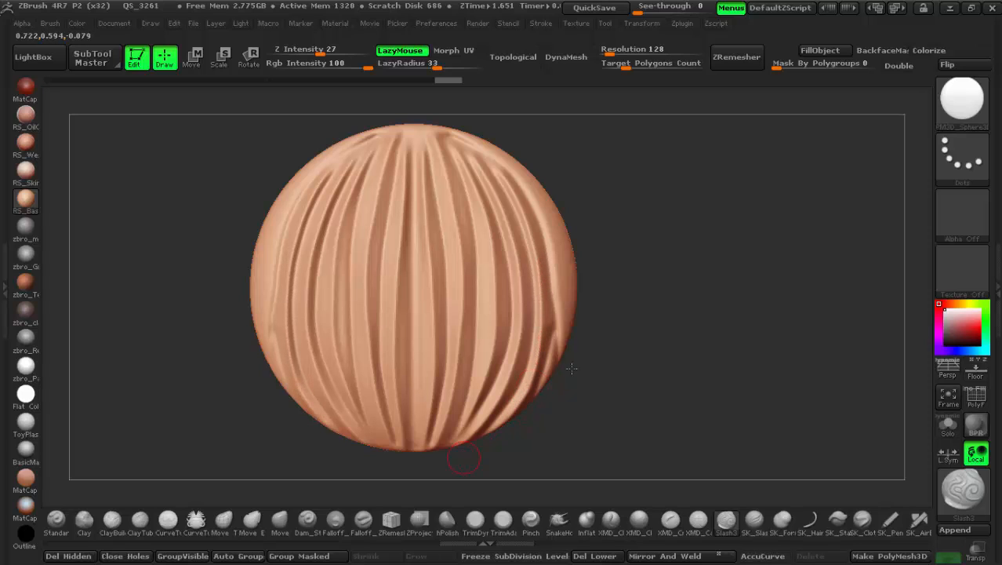
pyautogui.moveTo(591, 215)
pyautogui.mouseDown()
pyautogui.moveTo(566, 254)
pyautogui.moveTo(524, 389)
pyautogui.mouseUp()
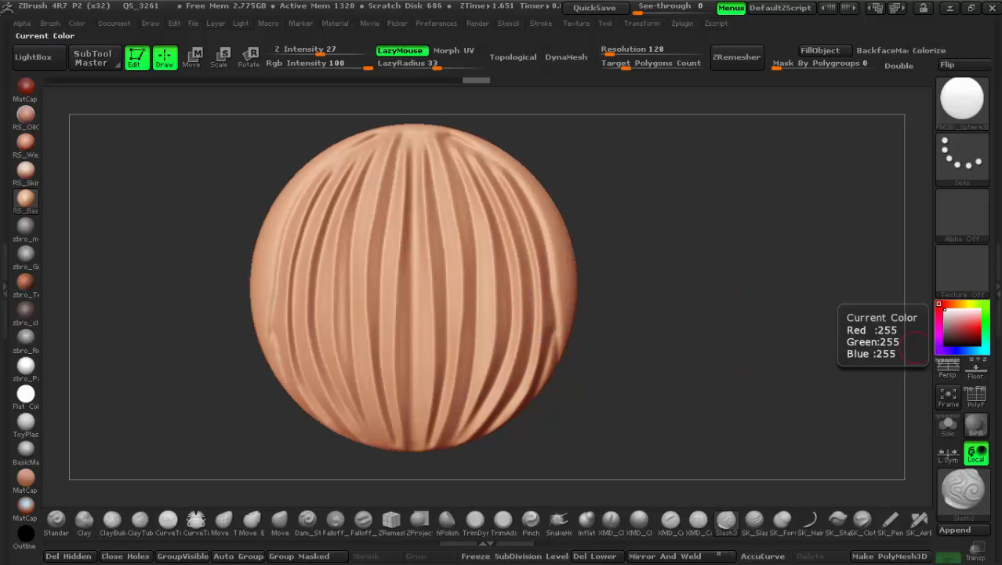
# Narrow the grooved disc along the X axis with the Size deformation, shaping it into a slim ellipse
pyautogui.click(993, 265)
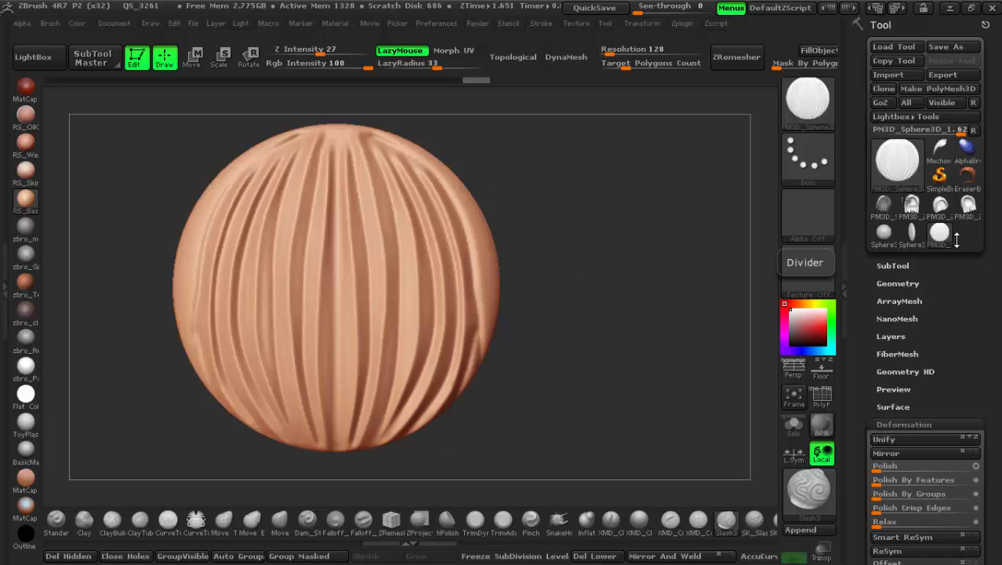
pyautogui.moveTo(856, 423); pyautogui.dragTo(860, 320)
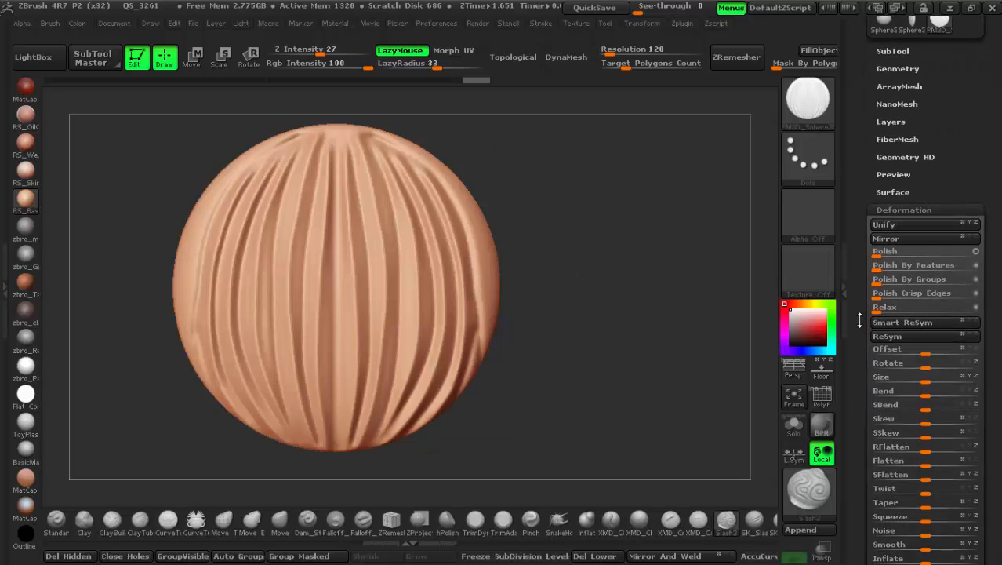
pyautogui.moveTo(858, 369); pyautogui.dragTo(859, 340)
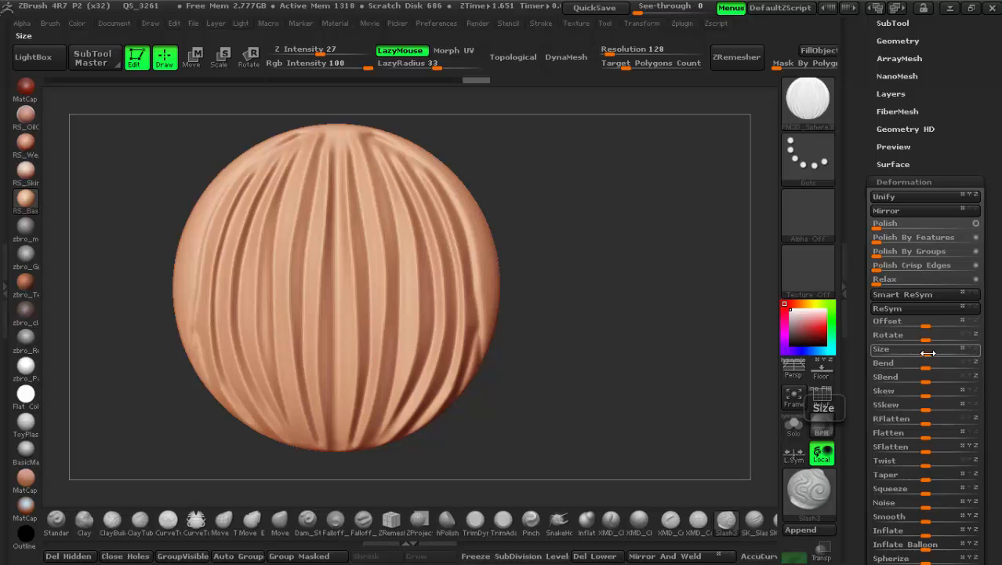
pyautogui.moveTo(927, 353); pyautogui.dragTo(861, 351)
pyautogui.moveTo(356, 315); pyautogui.dragTo(381, 327, button='right')
pyautogui.moveTo(318, 306); pyautogui.dragTo(346, 323, button='right')
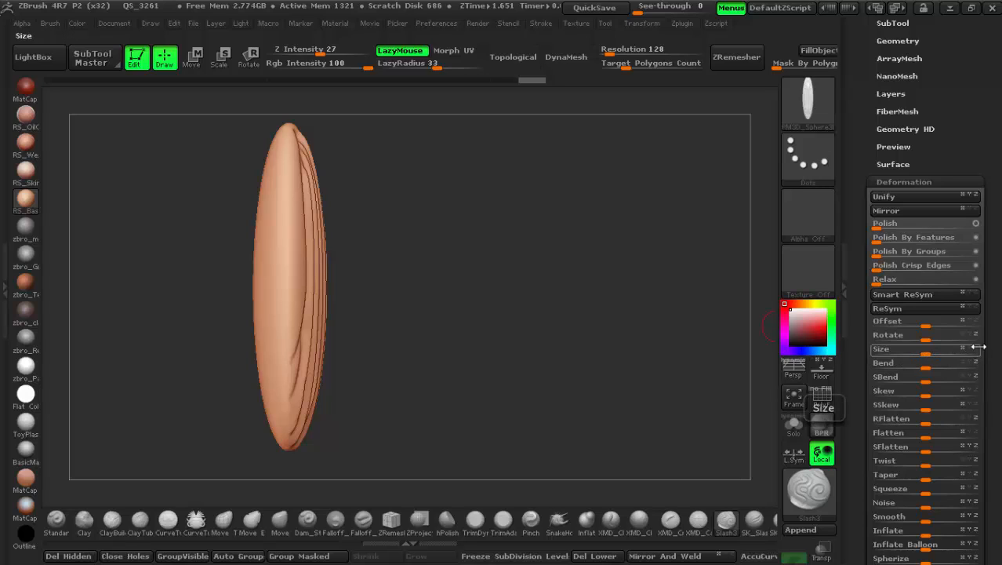
# Reduce the piece's thickness along the Z axis with repeated negative Size deformations
pyautogui.moveTo(937, 350); pyautogui.dragTo(865, 352)
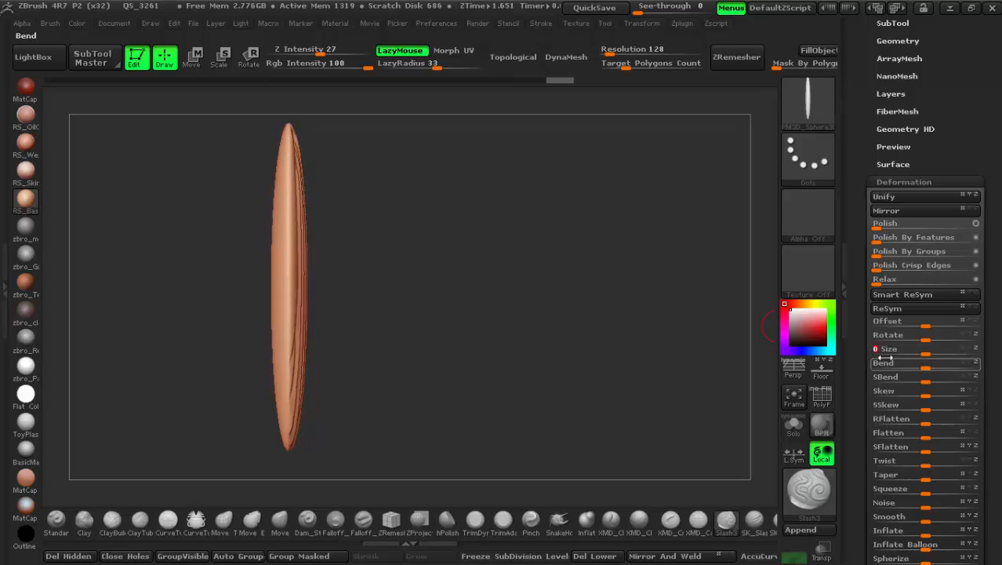
pyautogui.moveTo(926, 352); pyautogui.dragTo(918, 352)
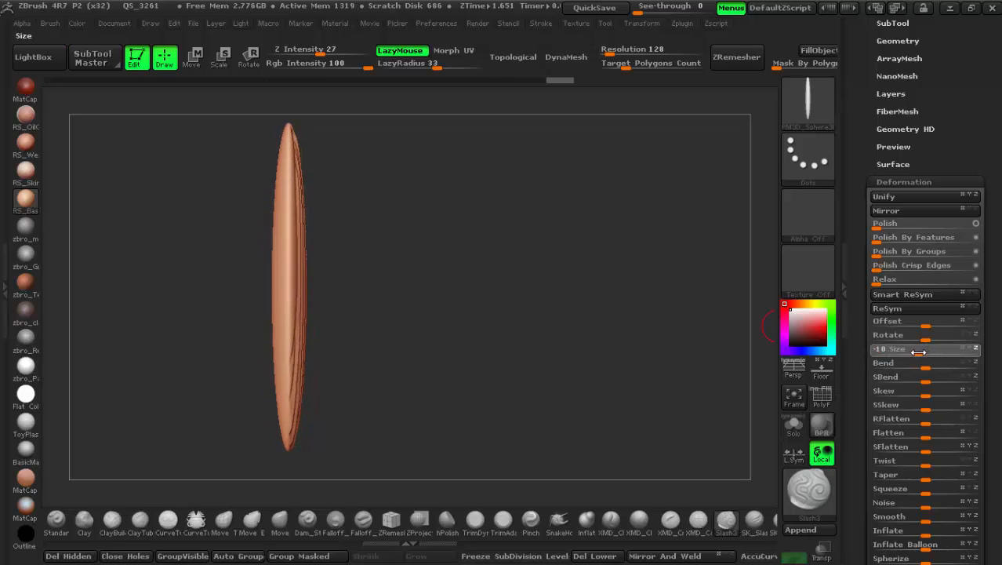
pyautogui.moveTo(907, 354); pyautogui.dragTo(449, 365)
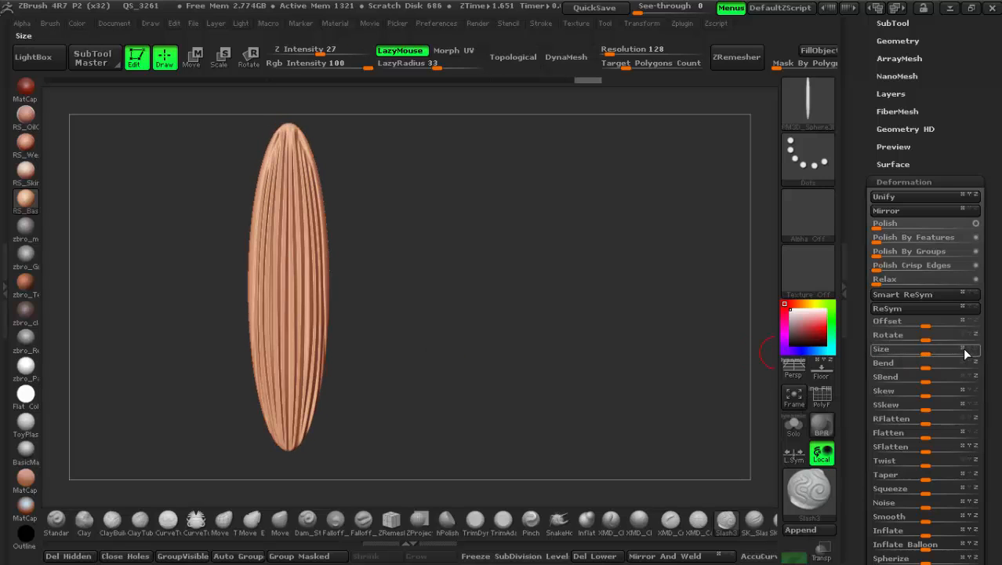
# Narrow the piece further along X and lengthen it along Y with the Size deformation
pyautogui.moveTo(919, 351); pyautogui.dragTo(886, 354)
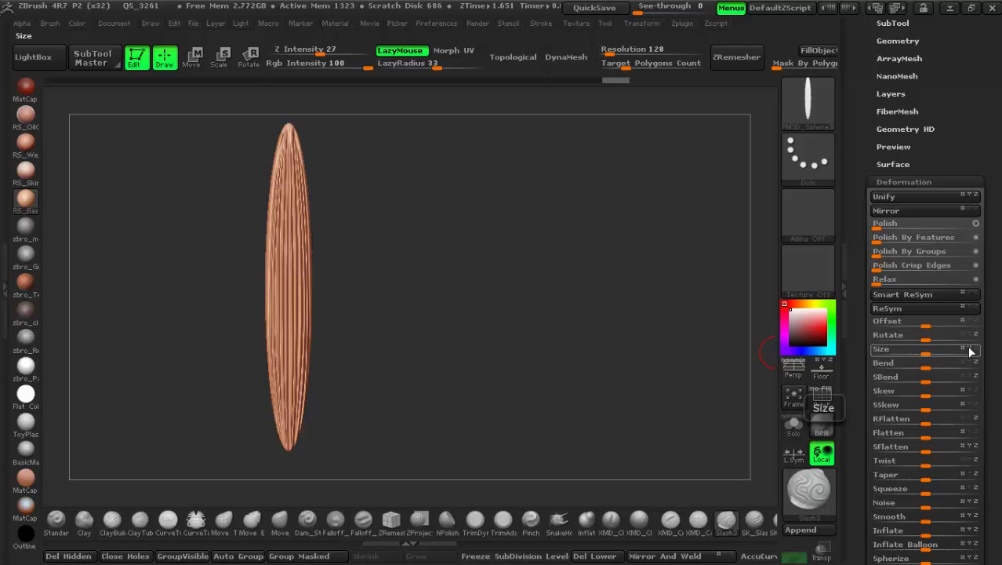
pyautogui.moveTo(925, 355); pyautogui.dragTo(950, 346)
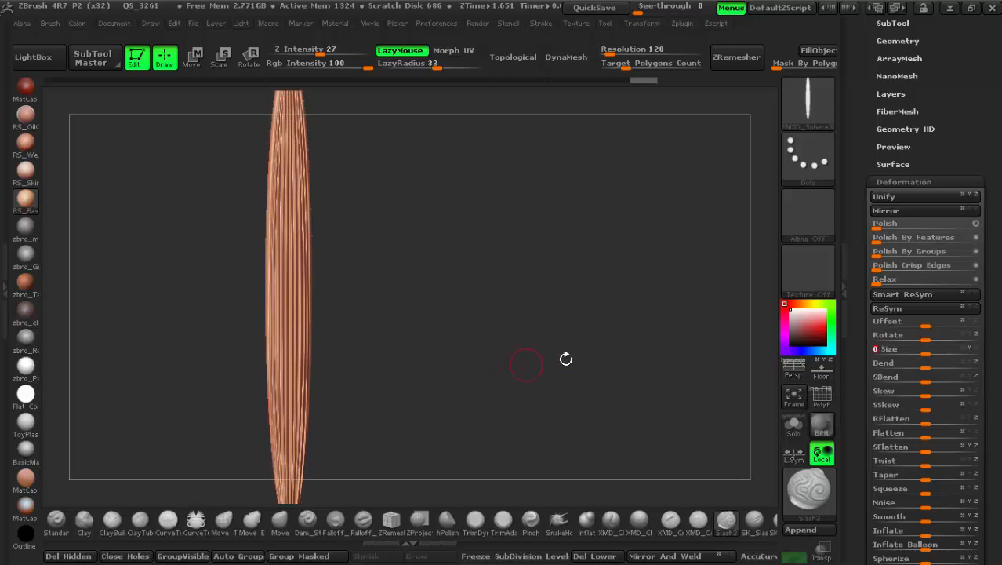
# Choose the TrimDynamic brush for working on the strand piece's smooth back
pyautogui.moveTo(566, 358)
pyautogui.mouseDown()
pyautogui.moveTo(470, 385)
pyautogui.moveTo(470, 328)
pyautogui.moveTo(427, 358)
pyautogui.moveTo(338, 350)
pyautogui.moveTo(362, 345)
pyautogui.moveTo(357, 318)
pyautogui.moveTo(368, 294)
pyautogui.moveTo(331, 287)
pyautogui.moveTo(300, 153)
pyautogui.mouseUp()
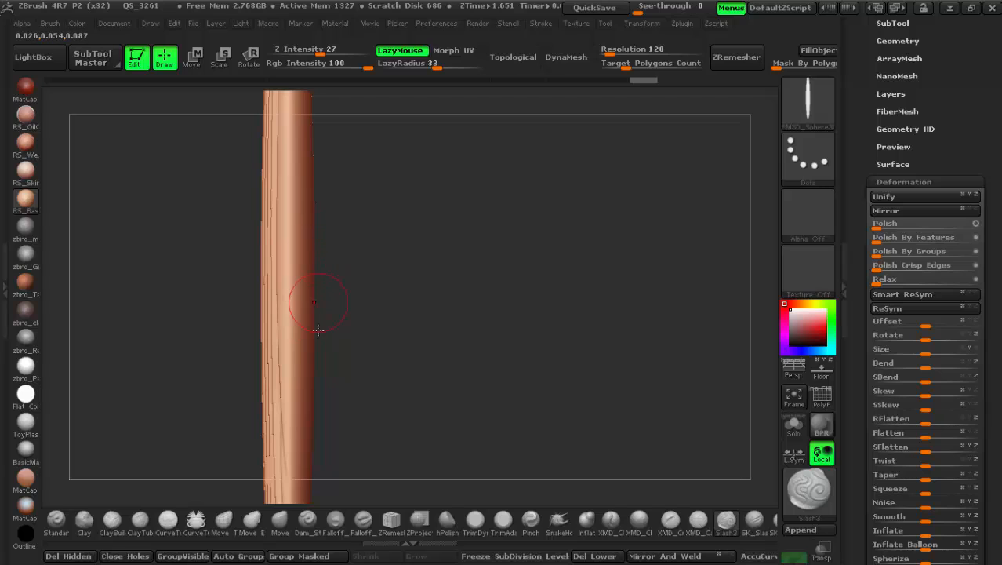
pyautogui.moveTo(318, 330)
pyautogui.mouseDown()
pyautogui.moveTo(382, 364)
pyautogui.moveTo(329, 296)
pyautogui.moveTo(370, 376)
pyautogui.moveTo(346, 374)
pyautogui.moveTo(396, 364)
pyautogui.moveTo(312, 254)
pyautogui.moveTo(511, 259)
pyautogui.moveTo(476, 236)
pyautogui.moveTo(483, 243)
pyautogui.mouseUp()
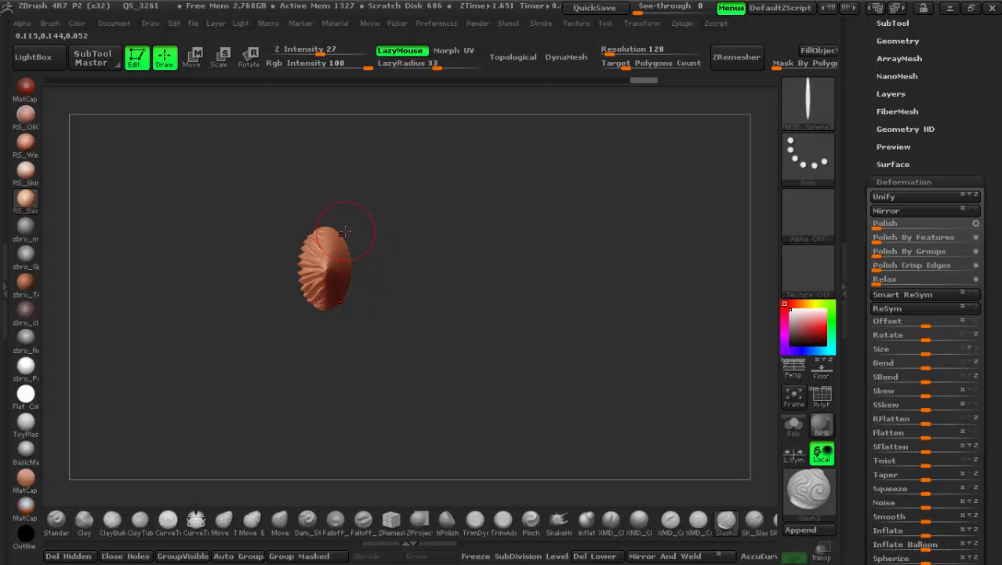
pyautogui.moveTo(348, 223); pyautogui.dragTo(459, 268)
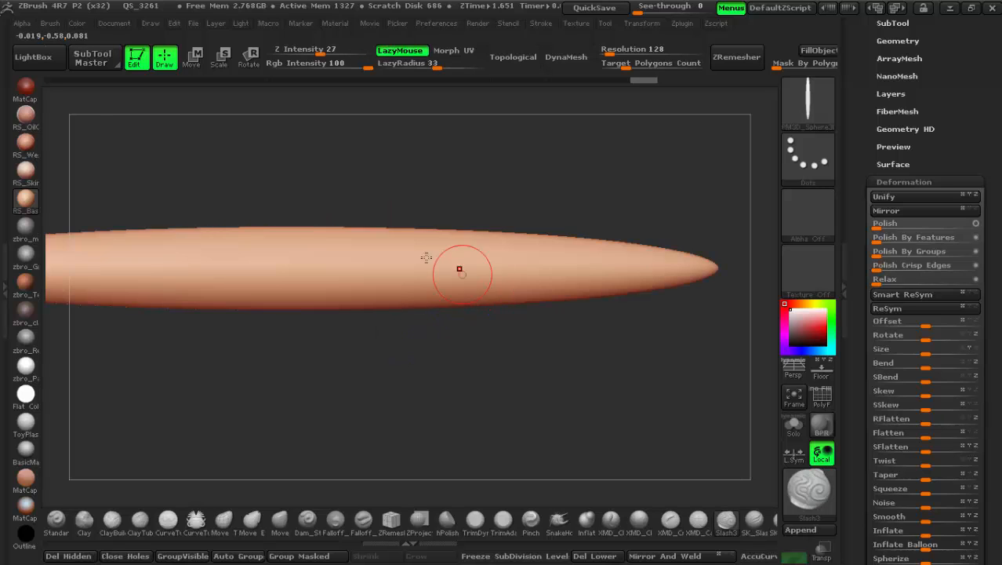
pyautogui.moveTo(408, 310); pyautogui.dragTo(454, 302)
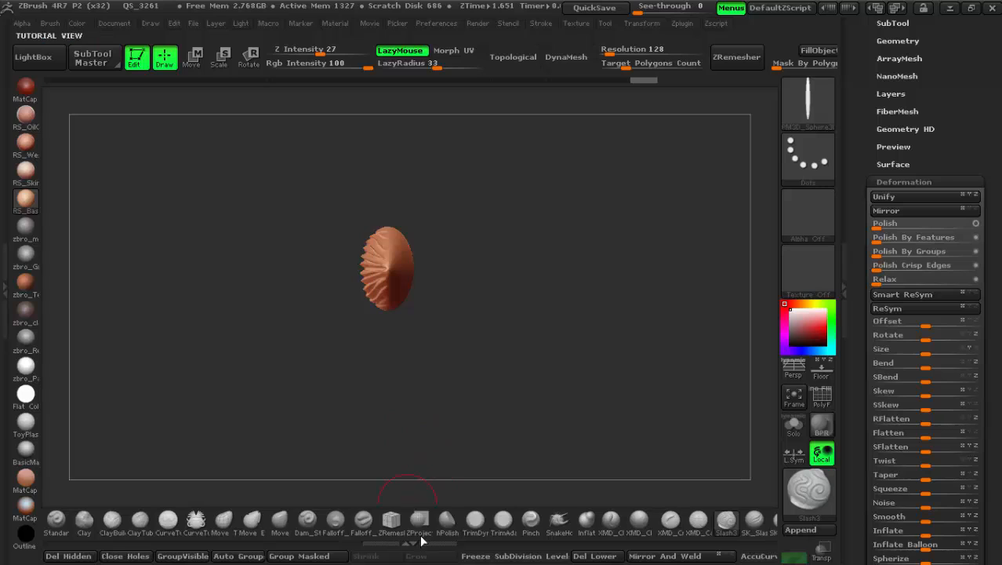
pyautogui.click(844, 312)
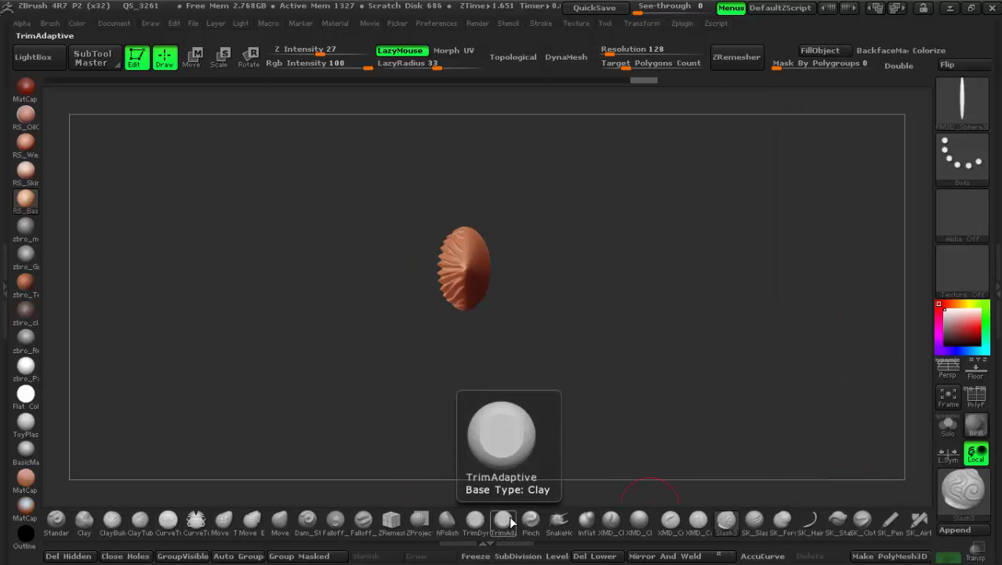
pyautogui.click(488, 533)
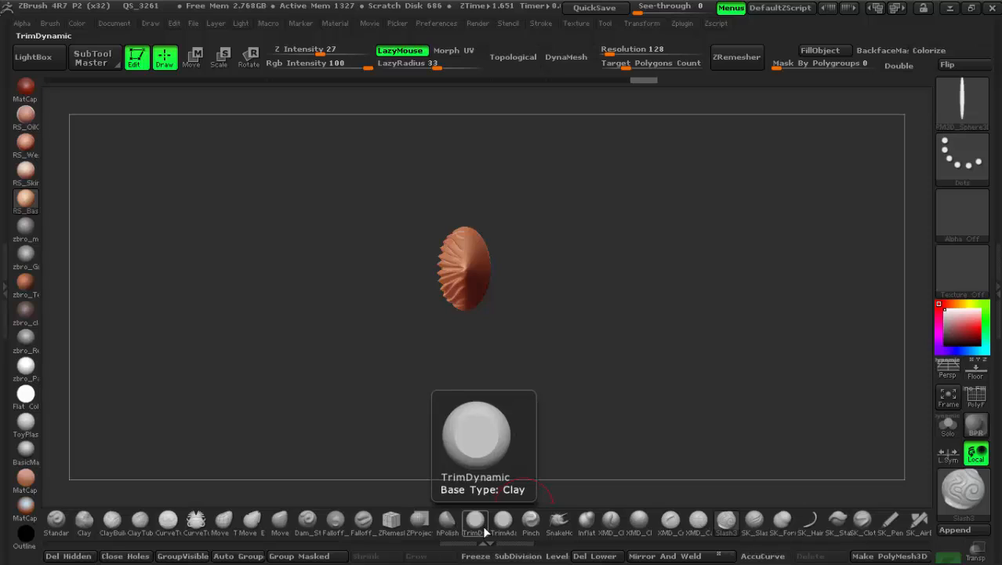
pyautogui.click(709, 525)
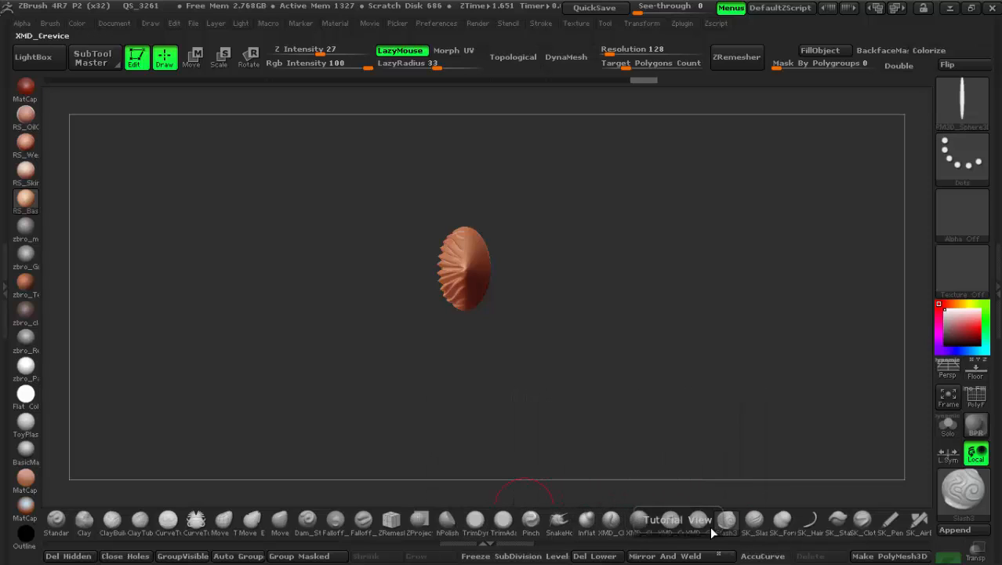
pyautogui.click(475, 525)
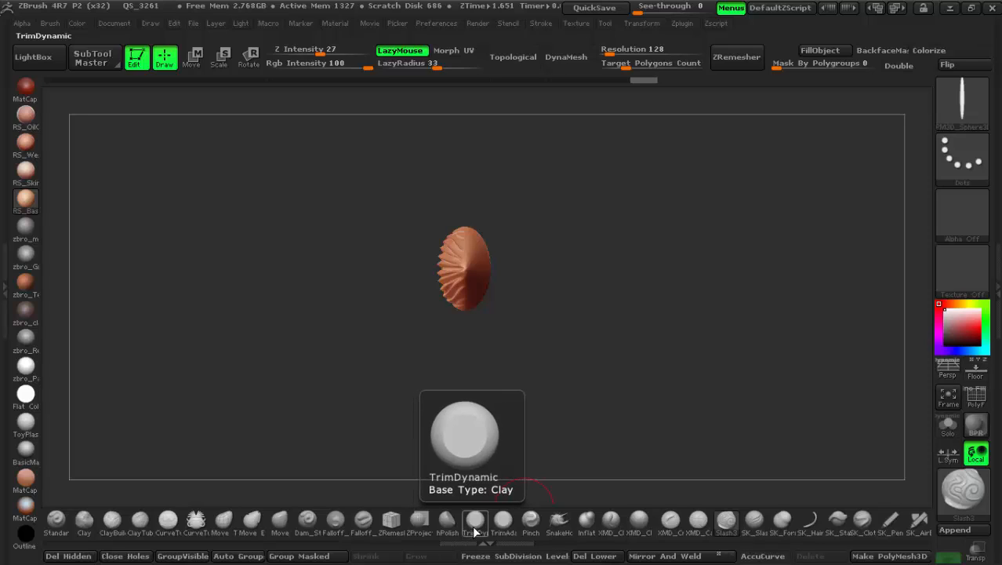
pyautogui.click(444, 526)
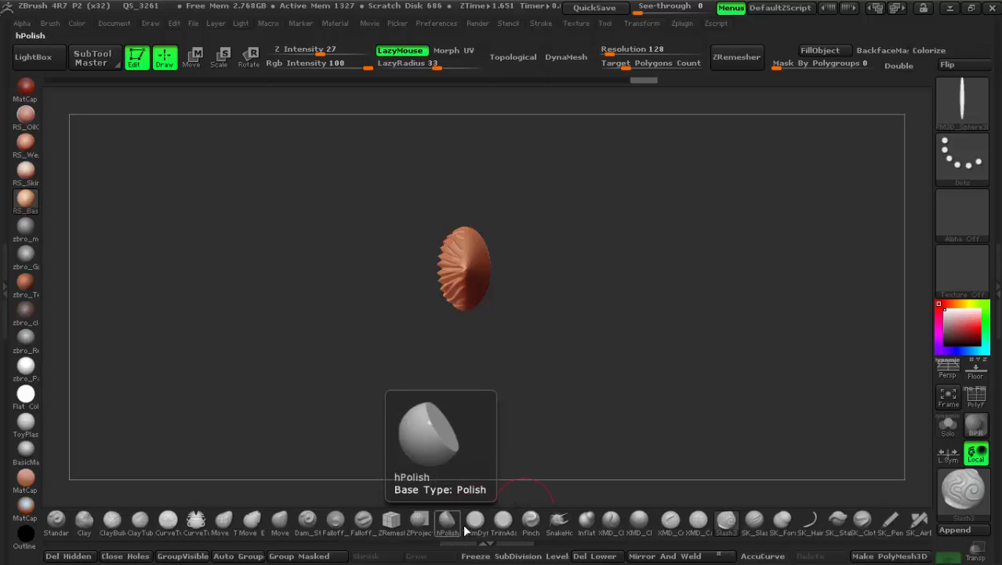
pyautogui.click(475, 527)
pyautogui.click(477, 529)
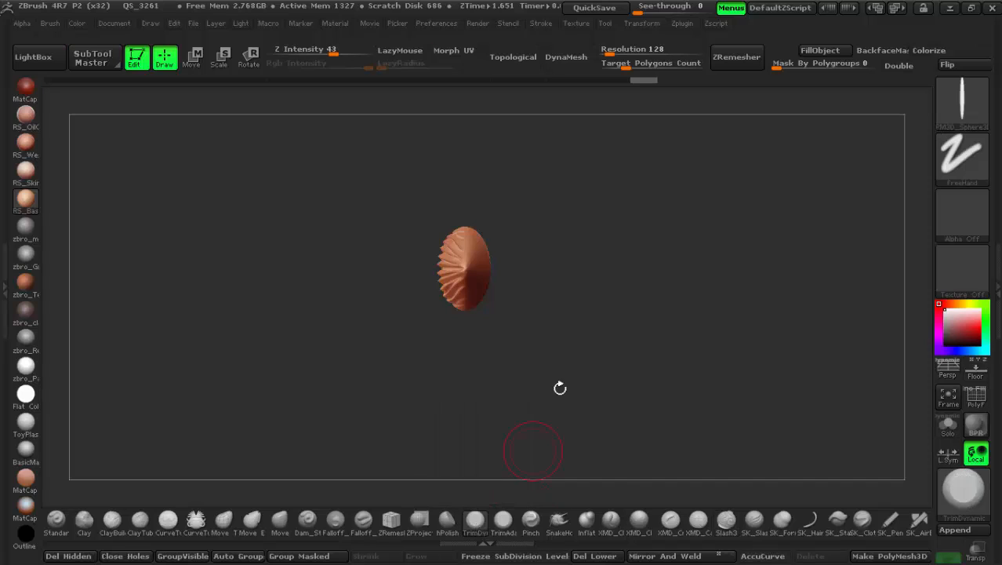
# Enlarge the TrimDynamic draw size to cover the strand's width and set its Z Intensity to 8
pyautogui.moveTo(591, 323); pyautogui.dragTo(547, 326)
pyautogui.press('space')
pyautogui.moveTo(458, 257); pyautogui.dragTo(470, 255)
pyautogui.keyDown('alt'); pyautogui.moveTo(508, 293); pyautogui.dragTo(601, 302, button='right'); pyautogui.keyUp('alt')
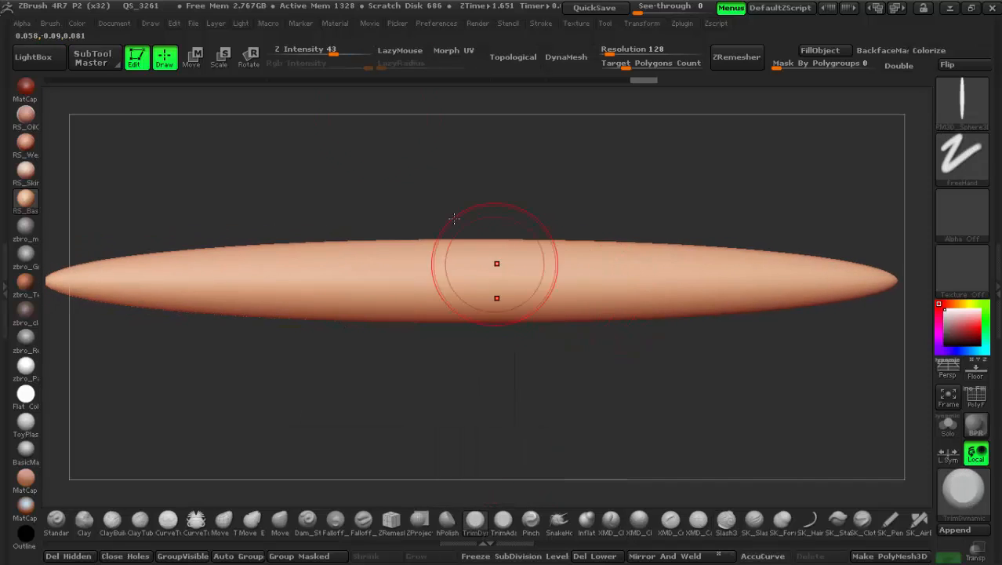
pyautogui.moveTo(333, 49); pyautogui.dragTo(296, 50)
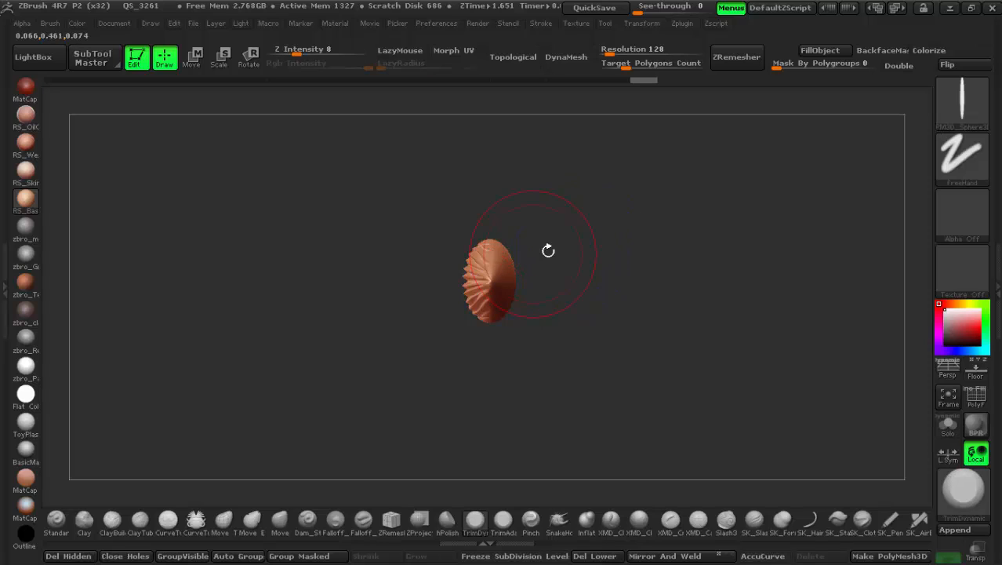
# Enable Backface Auto Mask and flatten the middle of the strand's smooth back with TrimDynamic
pyautogui.moveTo(549, 248)
pyautogui.mouseDown()
pyautogui.moveTo(573, 264)
pyautogui.moveTo(887, 50)
pyautogui.mouseUp()
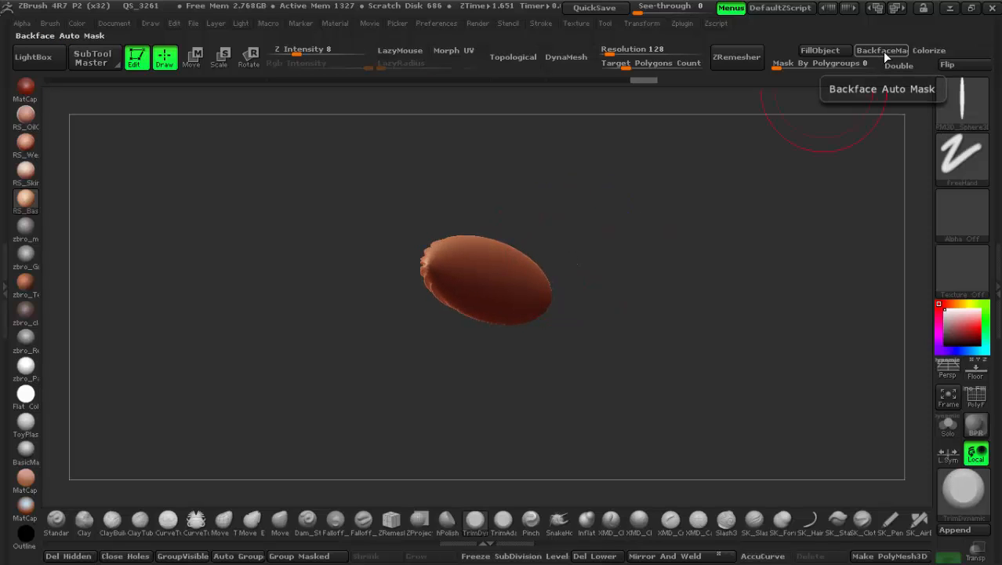
pyautogui.click(883, 50)
pyautogui.moveTo(622, 225); pyautogui.dragTo(286, 337)
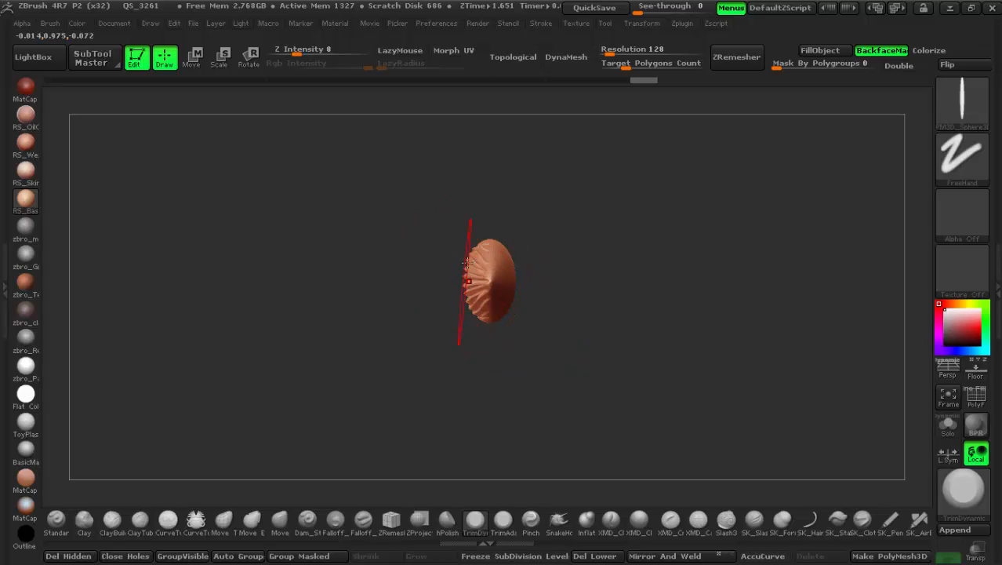
pyautogui.moveTo(705, 279); pyautogui.dragTo(569, 309)
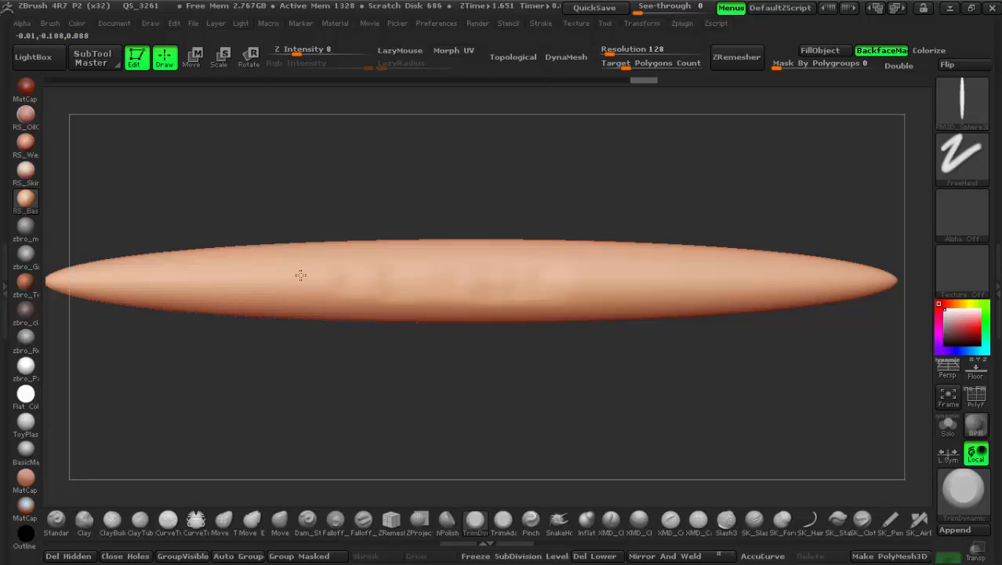
# Enable LazyMouse with a LazyRadius of 22 and flatten the strand's back along its full length with TrimDynamic
pyautogui.click(406, 51)
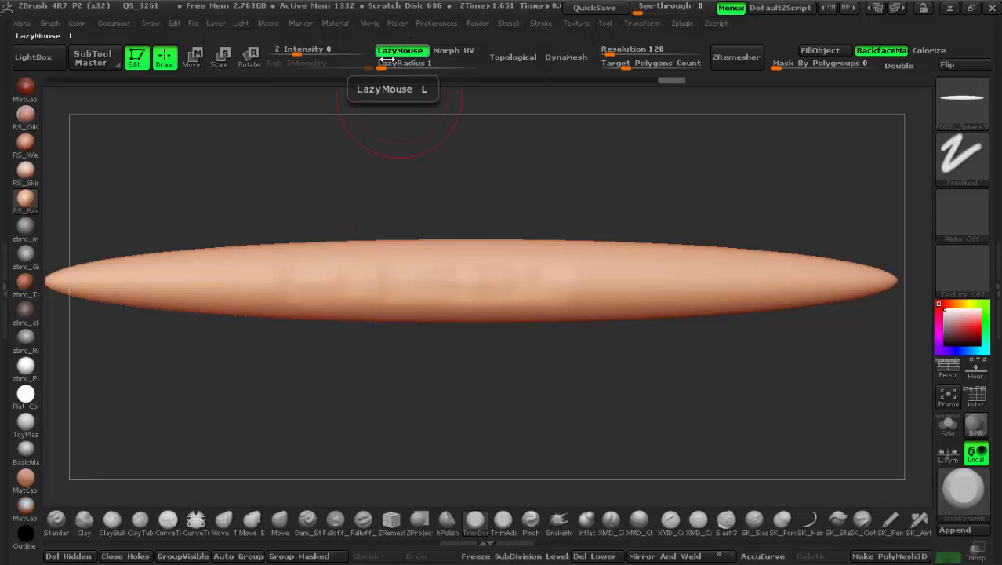
pyautogui.click(428, 68)
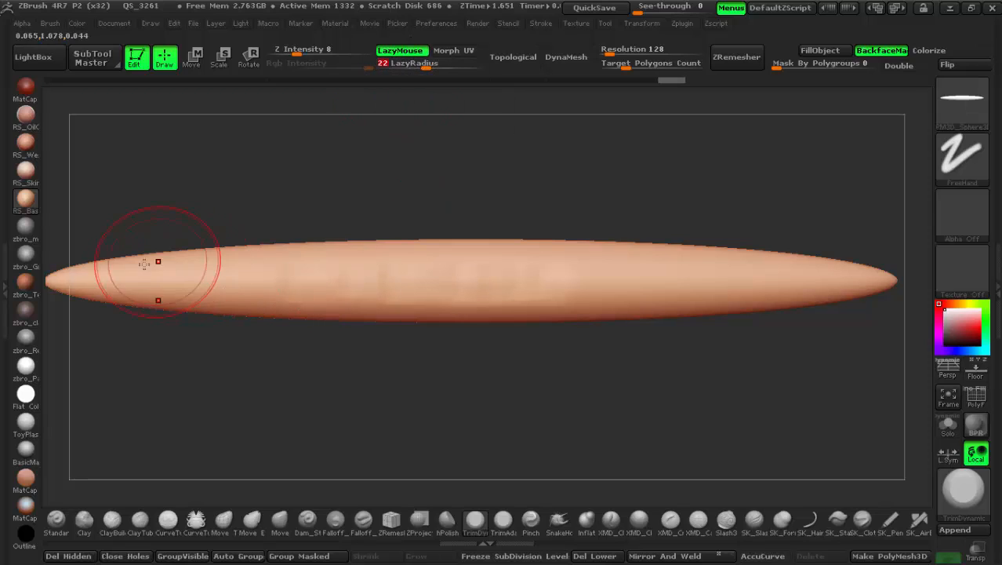
pyautogui.moveTo(125, 275); pyautogui.dragTo(450, 286)
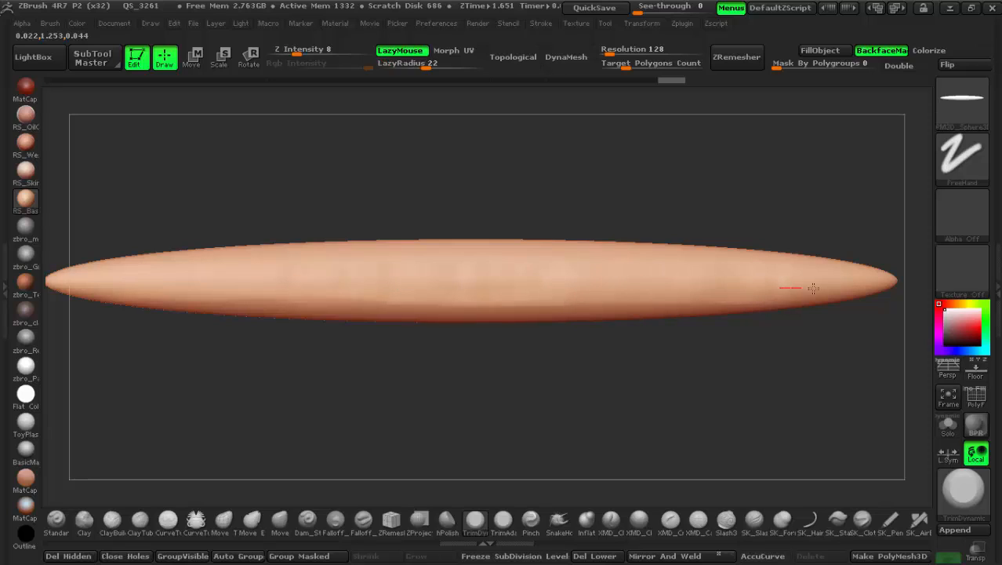
pyautogui.moveTo(813, 288); pyautogui.dragTo(905, 294)
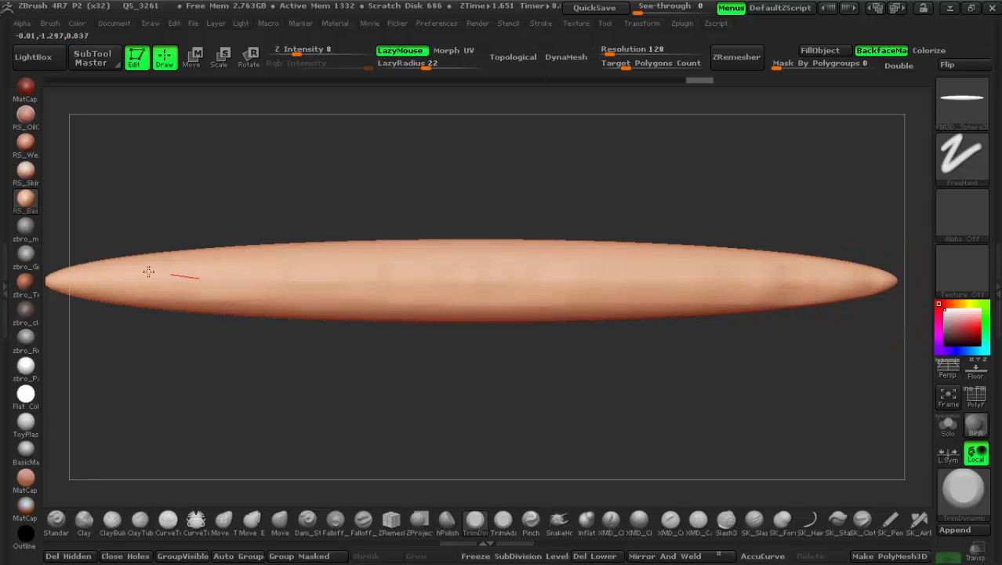
pyautogui.moveTo(148, 272)
pyautogui.mouseDown()
pyautogui.moveTo(85, 280)
pyautogui.moveTo(242, 288)
pyautogui.moveTo(376, 315)
pyautogui.mouseUp()
pyautogui.moveTo(577, 286); pyautogui.dragTo(383, 298)
pyautogui.keyDown('alt'); pyautogui.moveTo(385, 338); pyautogui.dragTo(679, 335); pyautogui.keyUp('alt')
pyautogui.moveTo(679, 335); pyautogui.dragTo(541, 334)
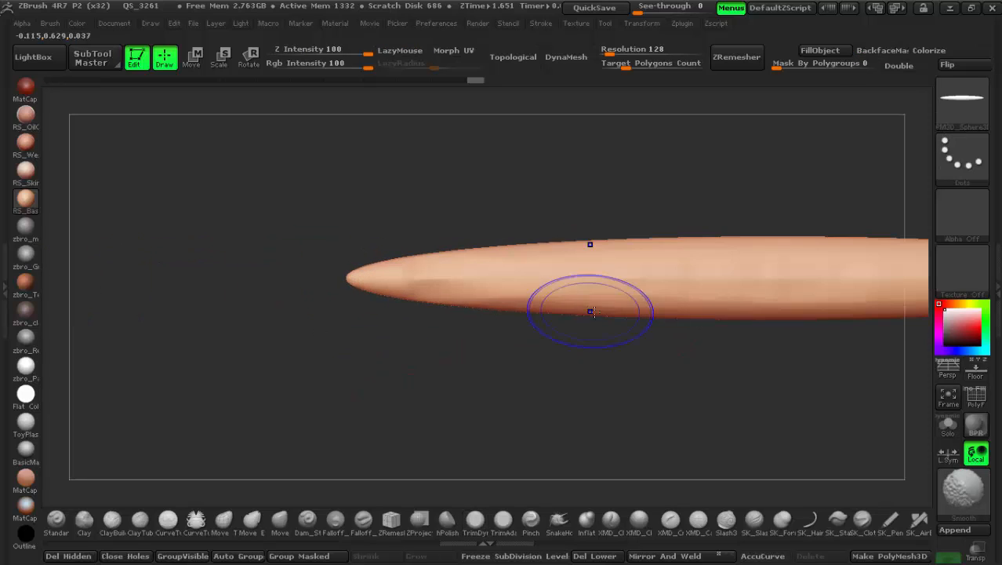
pyautogui.keyDown('shift'); pyautogui.moveTo(591, 311); pyautogui.dragTo(481, 410); pyautogui.keyUp('shift')
# Switch to the hPolish brush, reduce its draw size and polish the strand's back flat from end to end
pyautogui.click(446, 519)
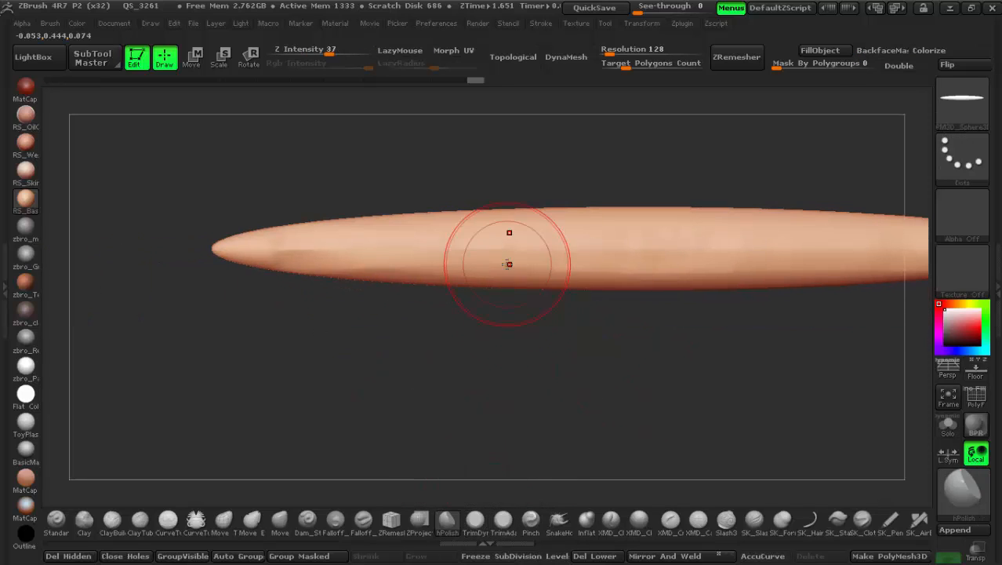
pyautogui.press('space')
pyautogui.moveTo(507, 264)
pyautogui.mouseDown()
pyautogui.moveTo(465, 239)
pyautogui.moveTo(488, 243)
pyautogui.moveTo(434, 241)
pyautogui.mouseUp()
pyautogui.moveTo(516, 273)
pyautogui.mouseDown()
pyautogui.moveTo(517, 230)
pyautogui.moveTo(716, 260)
pyautogui.mouseUp()
pyautogui.moveTo(714, 260)
pyautogui.keyDown('alt'); pyautogui.mouseDown(button='right')
pyautogui.moveTo(553, 278)
pyautogui.moveTo(517, 297)
pyautogui.mouseUp(button='right'); pyautogui.keyUp('alt')
pyautogui.moveTo(632, 296)
pyautogui.mouseDown()
pyautogui.moveTo(687, 272)
pyautogui.moveTo(813, 291)
pyautogui.mouseUp()
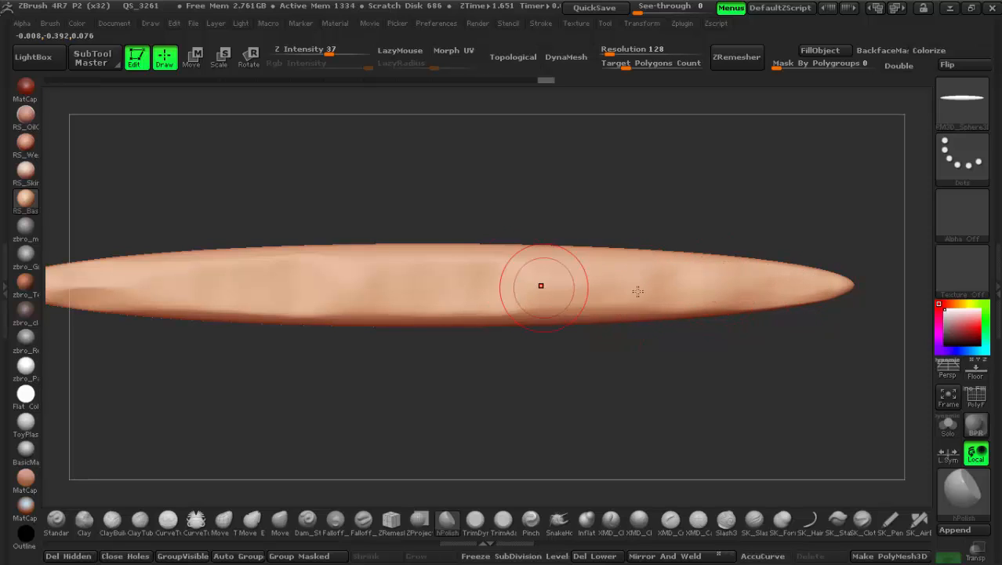
pyautogui.moveTo(496, 344); pyautogui.dragTo(629, 305)
# Smooth out the polish marks on the strand's flattened back, including both ends, and inspect its grooved front
pyautogui.keyDown('shift'); pyautogui.moveTo(540, 225); pyautogui.dragTo(493, 225); pyautogui.keyUp('shift')
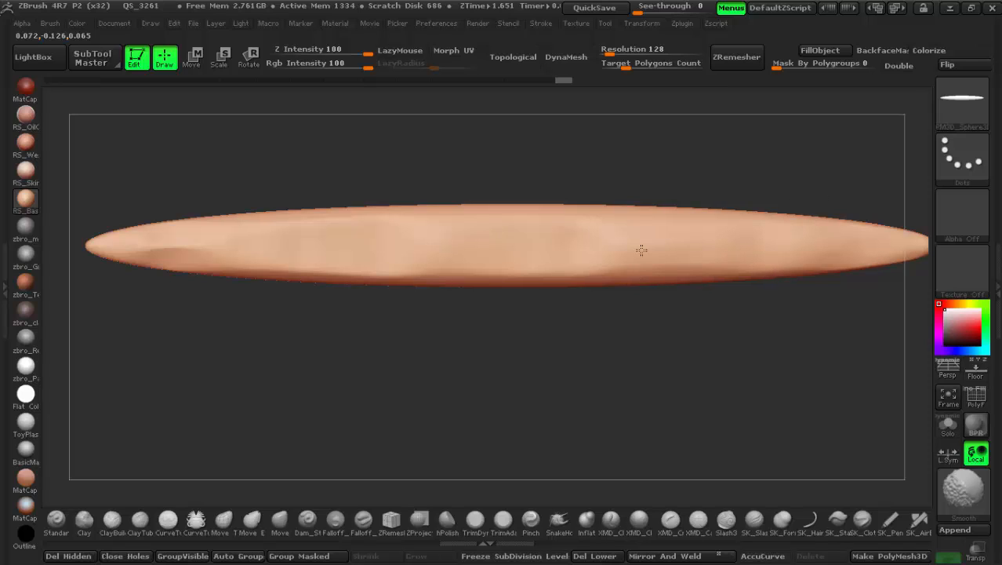
pyautogui.keyDown('shift'); pyautogui.moveTo(642, 249); pyautogui.dragTo(400, 254); pyautogui.keyUp('shift')
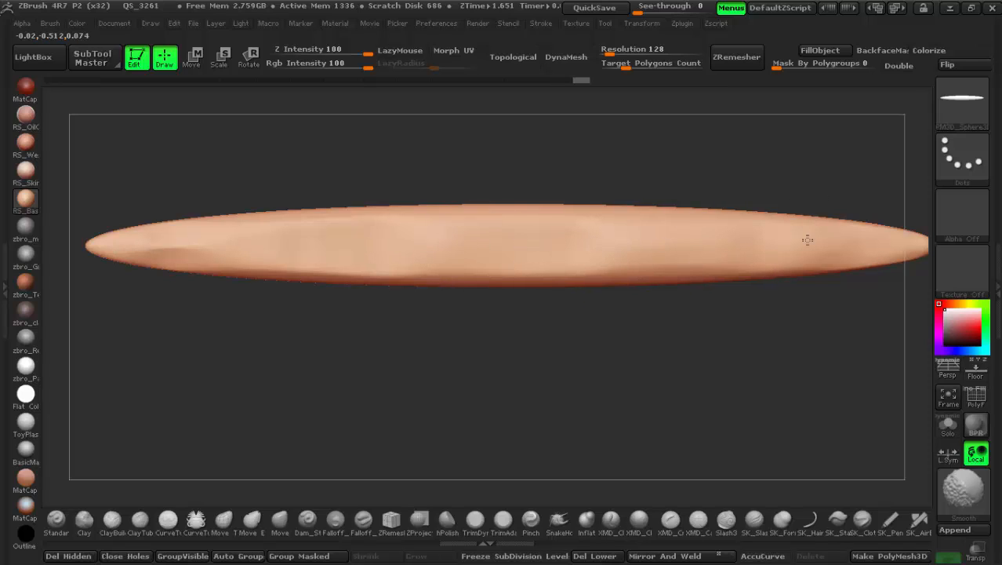
pyautogui.moveTo(384, 359)
pyautogui.mouseDown()
pyautogui.moveTo(474, 365)
pyautogui.moveTo(756, 353)
pyautogui.moveTo(737, 322)
pyautogui.moveTo(707, 362)
pyautogui.mouseUp()
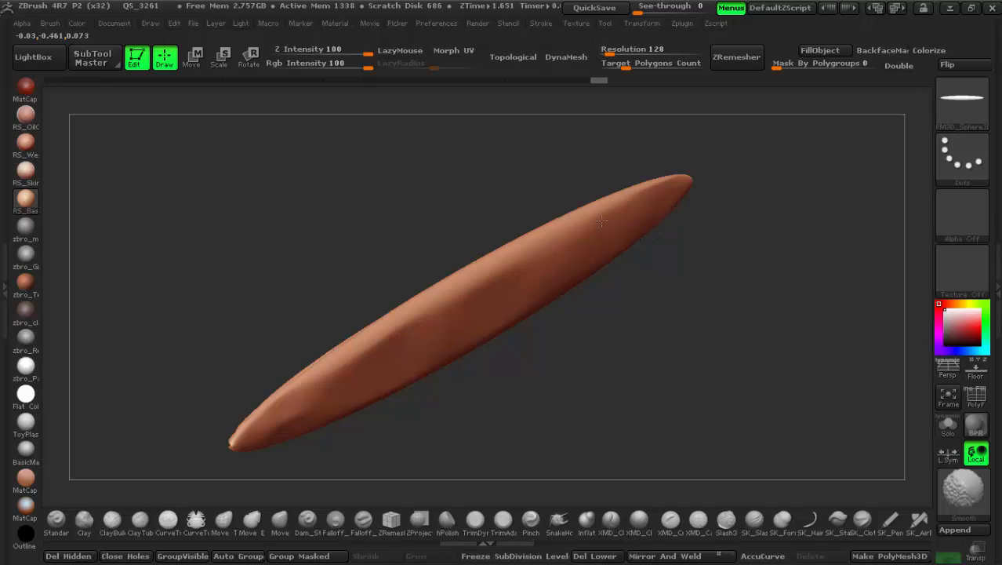
pyautogui.moveTo(643, 400); pyautogui.dragTo(655, 287)
pyautogui.press('shift')
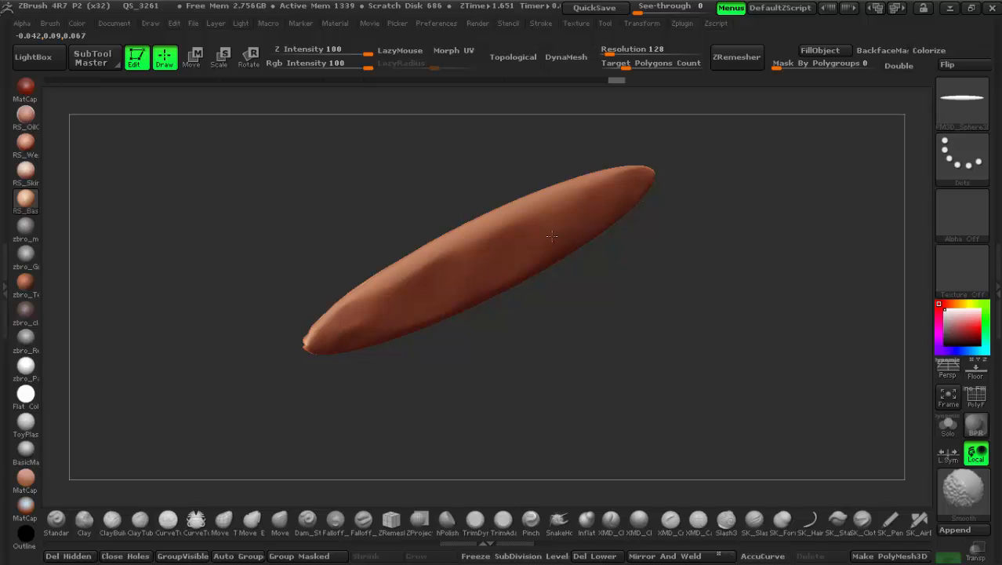
pyautogui.keyDown('shift'); pyautogui.moveTo(403, 313); pyautogui.dragTo(405, 315); pyautogui.keyUp('shift')
pyautogui.moveTo(542, 352)
pyautogui.mouseDown()
pyautogui.moveTo(548, 304)
pyautogui.moveTo(539, 312)
pyautogui.mouseUp()
pyautogui.keyDown('shift'); pyautogui.moveTo(422, 275); pyautogui.dragTo(335, 288); pyautogui.keyUp('shift')
pyautogui.keyDown('shift'); pyautogui.moveTo(650, 261); pyautogui.dragTo(656, 262); pyautogui.keyUp('shift')
pyautogui.moveTo(684, 276)
pyautogui.mouseDown()
pyautogui.moveTo(687, 315)
pyautogui.moveTo(559, 268)
pyautogui.moveTo(679, 280)
pyautogui.moveTo(720, 240)
pyautogui.moveTo(631, 399)
pyautogui.moveTo(758, 280)
pyautogui.moveTo(753, 334)
pyautogui.moveTo(640, 329)
pyautogui.moveTo(640, 246)
pyautogui.moveTo(627, 282)
pyautogui.moveTo(631, 251)
pyautogui.mouseUp()
pyautogui.moveTo(572, 235); pyautogui.dragTo(605, 198)
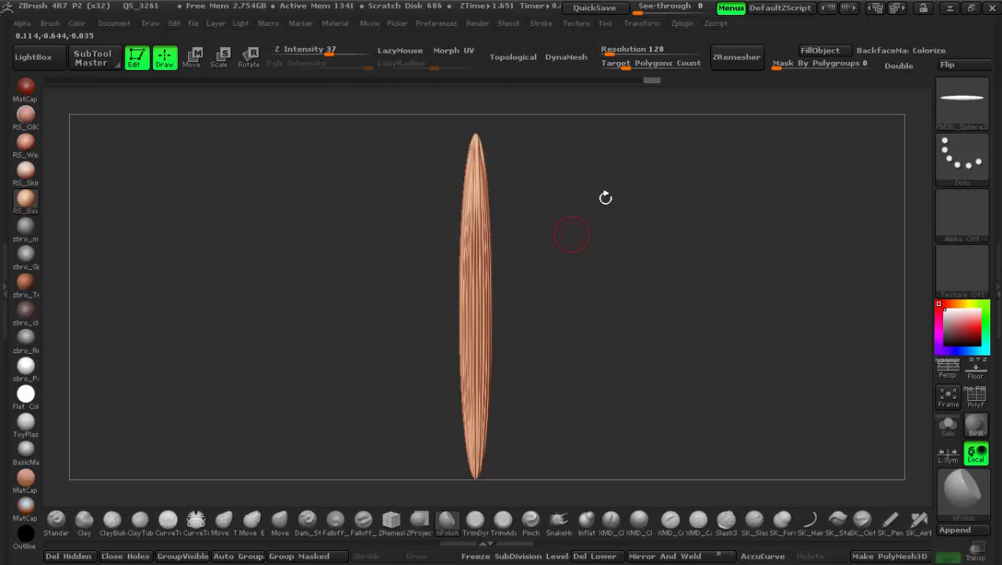
# Save the strand piece as a ZTool named Mechon in the ZTools folder
pyautogui.click(998, 267)
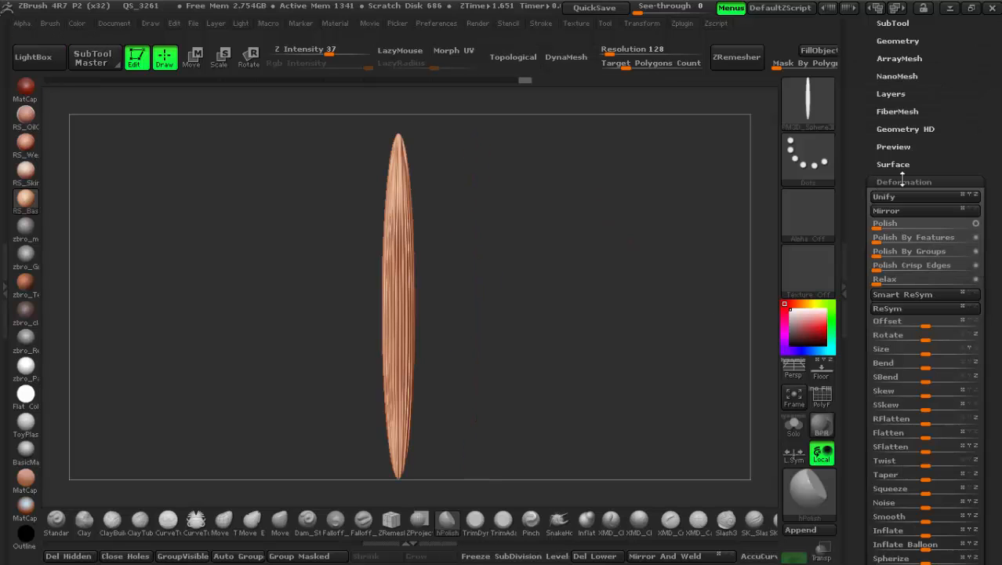
pyautogui.moveTo(871, 82); pyautogui.dragTo(854, 264)
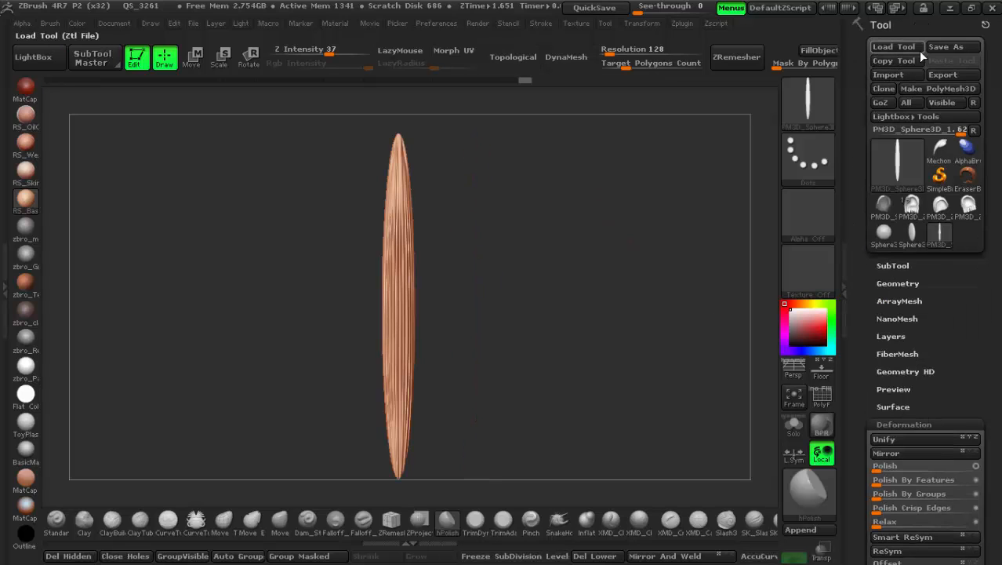
pyautogui.hotkey('ctrl', 's')
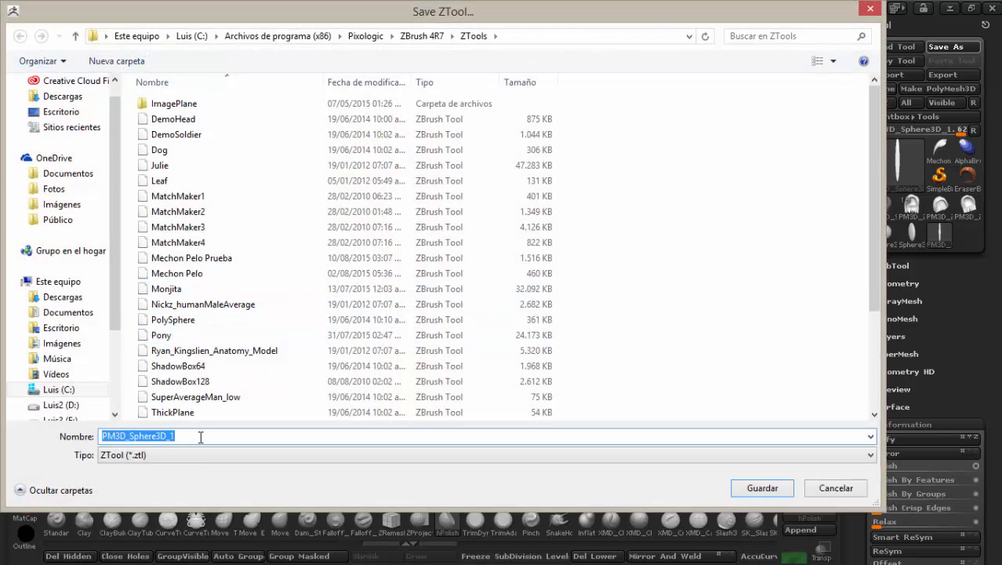
pyautogui.doubleClick(201, 437)
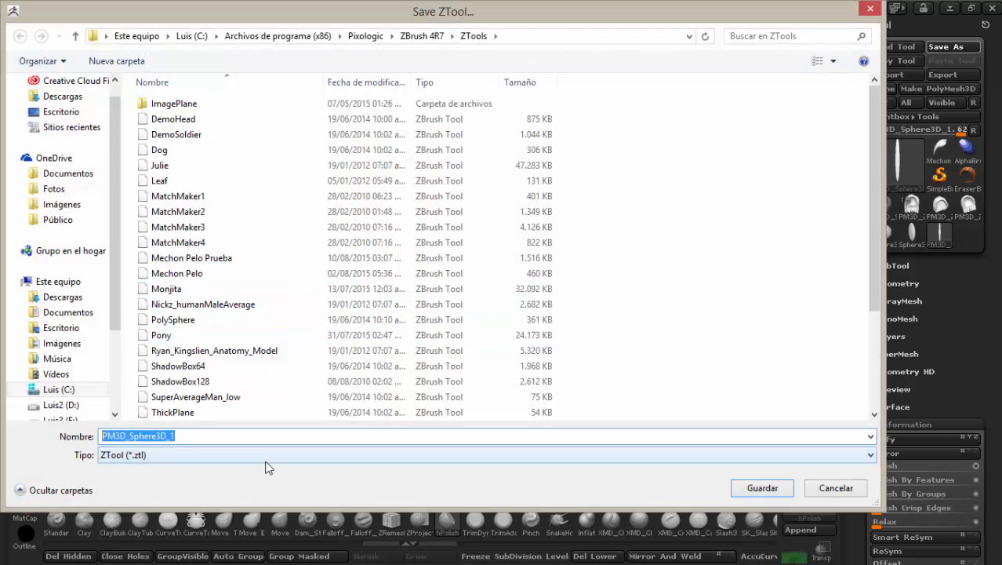
pyautogui.write('Mecho')
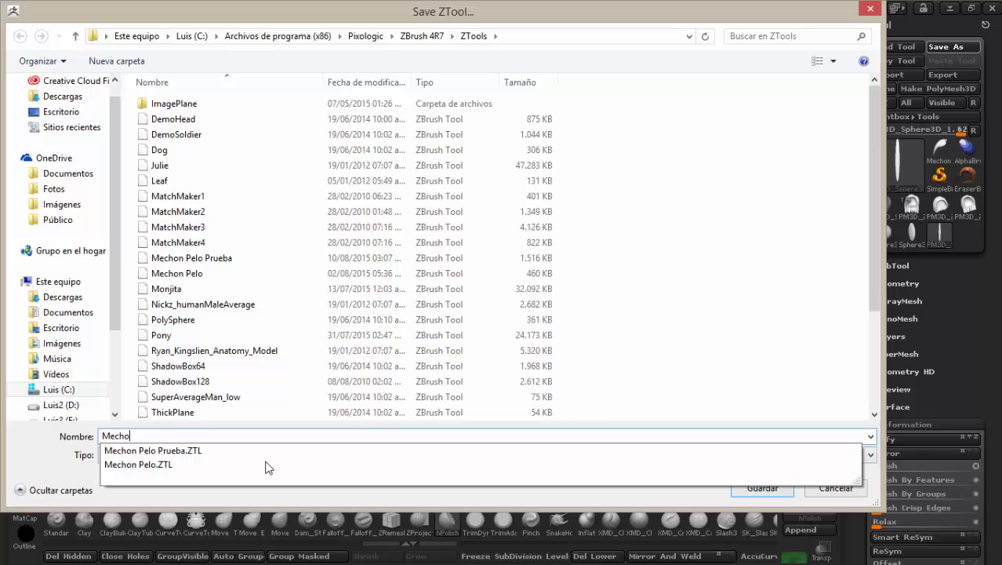
pyautogui.write('n')
pyautogui.press('Return')
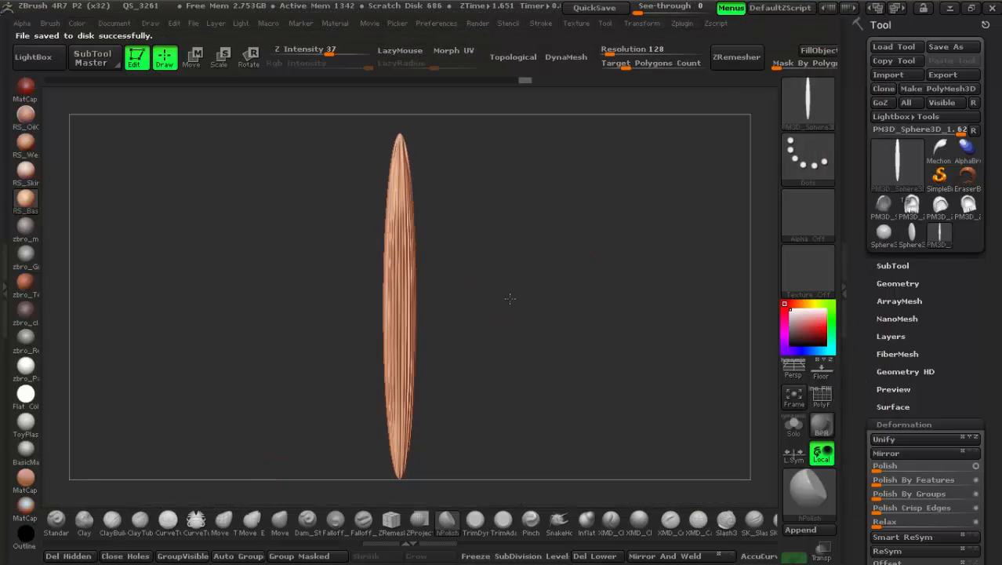
pyautogui.click(844, 274)
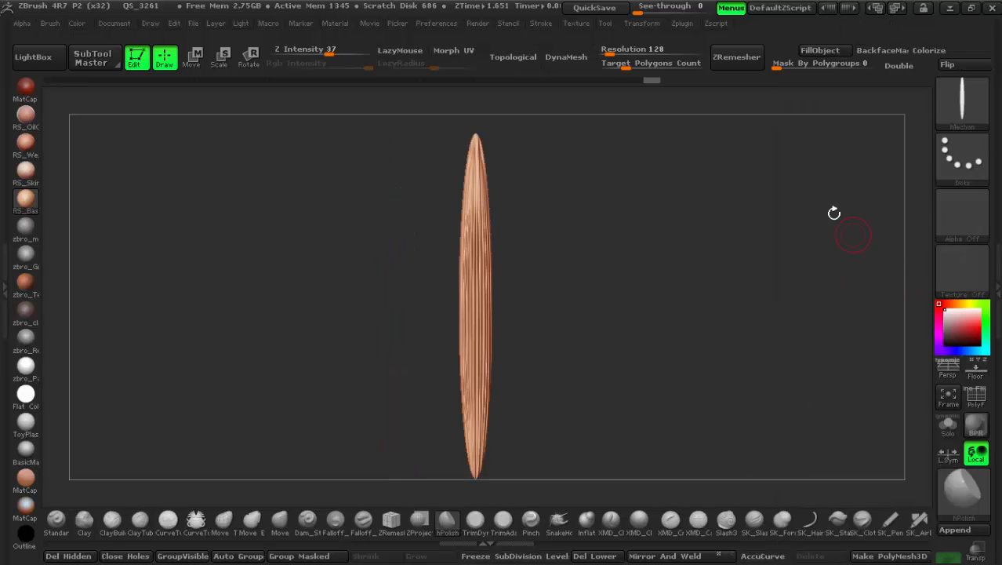
# Switch to the girl character tool and frame her head in the viewport
pyautogui.click(998, 269)
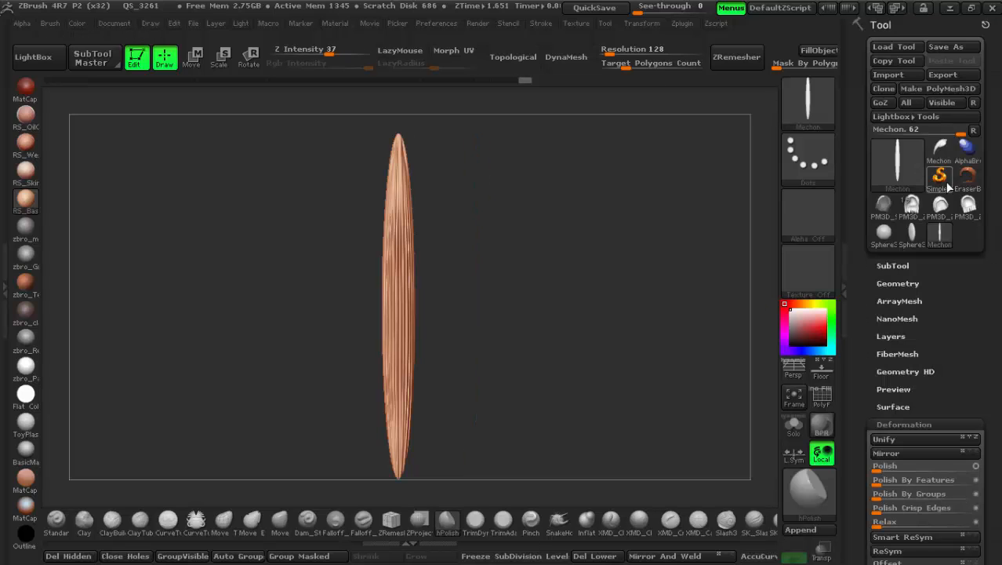
pyautogui.click(918, 206)
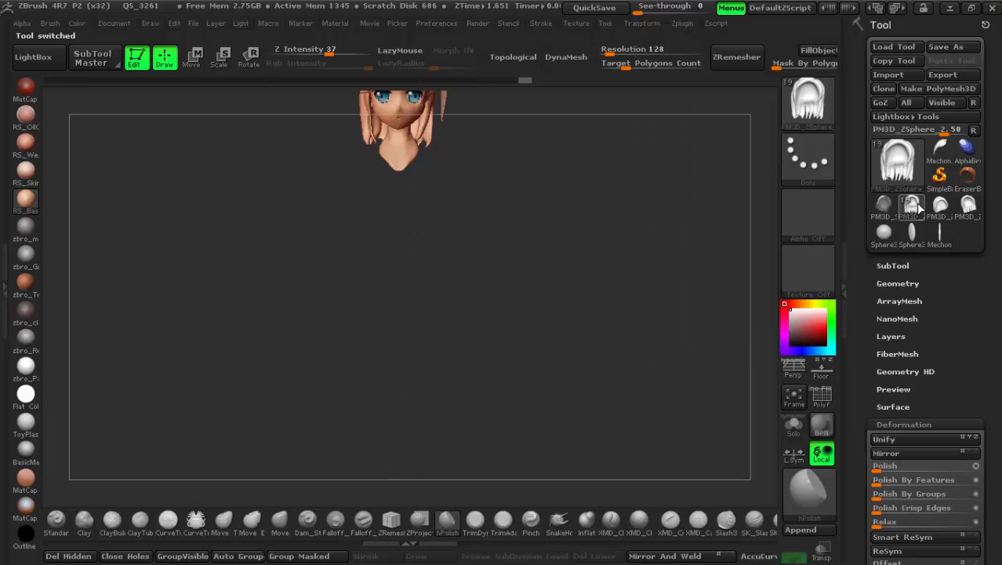
pyautogui.rightClick(456, 210)
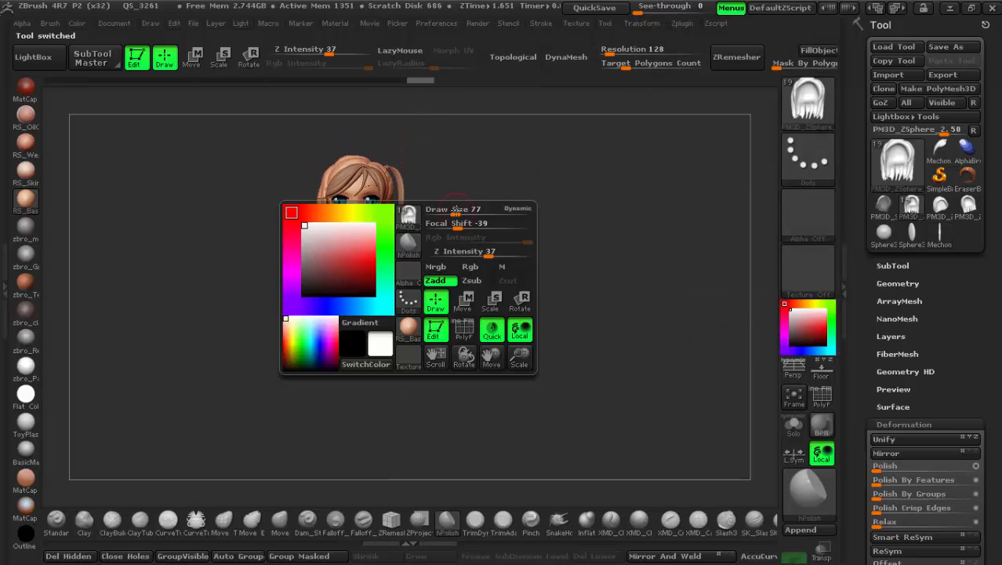
pyautogui.keyDown('alt'); pyautogui.moveTo(507, 182); pyautogui.dragTo(552, 375); pyautogui.keyUp('alt')
pyautogui.moveTo(507, 283); pyautogui.dragTo(466, 273)
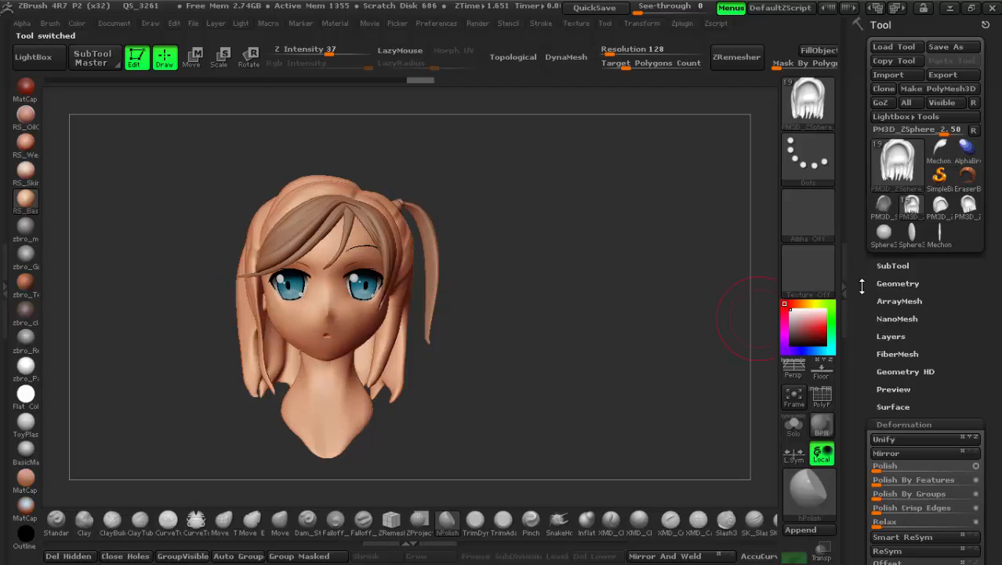
# Hide every subtool of the character except the main hair, PM3D_ZSphere_2
pyautogui.click(880, 266)
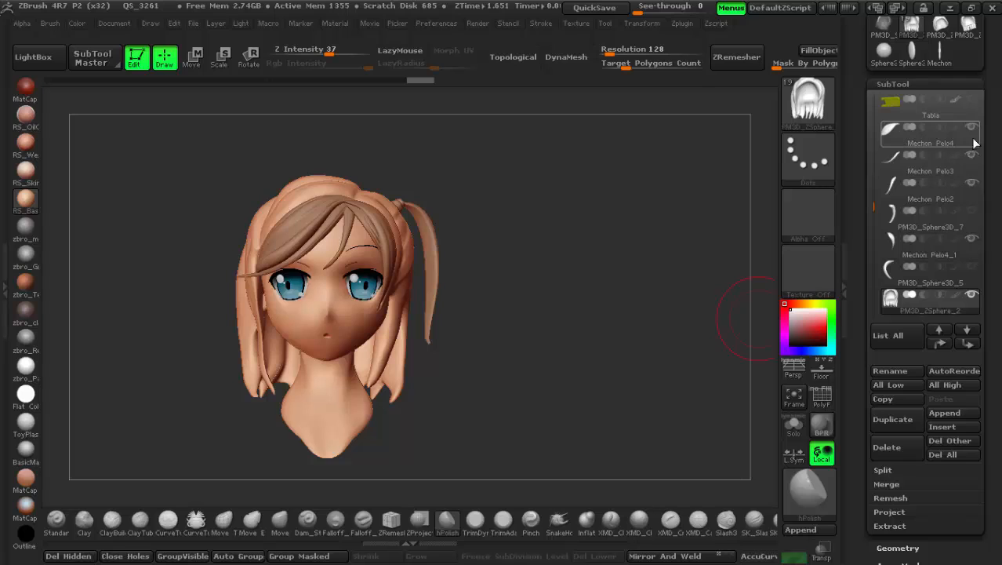
pyautogui.click(975, 226)
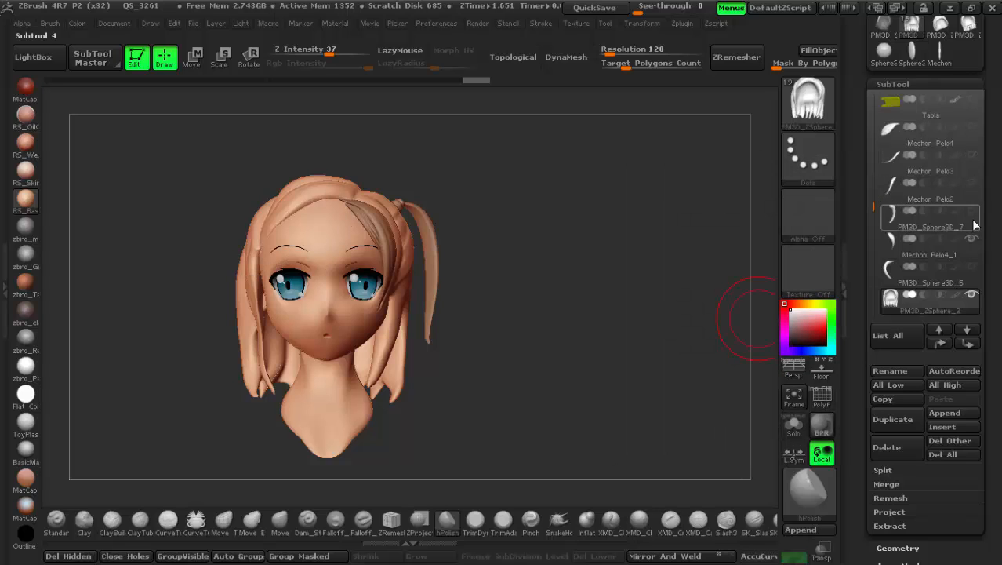
pyautogui.click(974, 300)
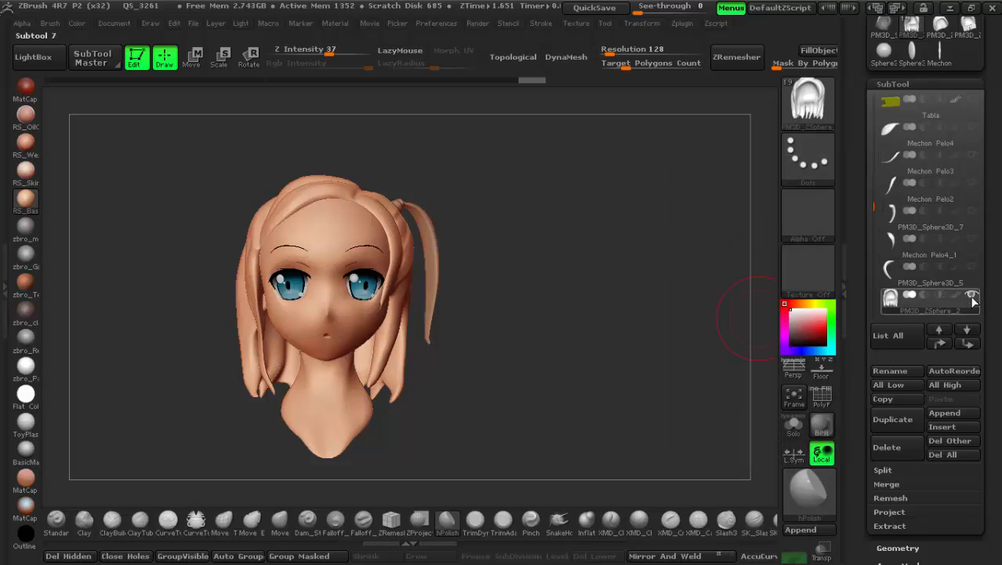
pyautogui.click(973, 295)
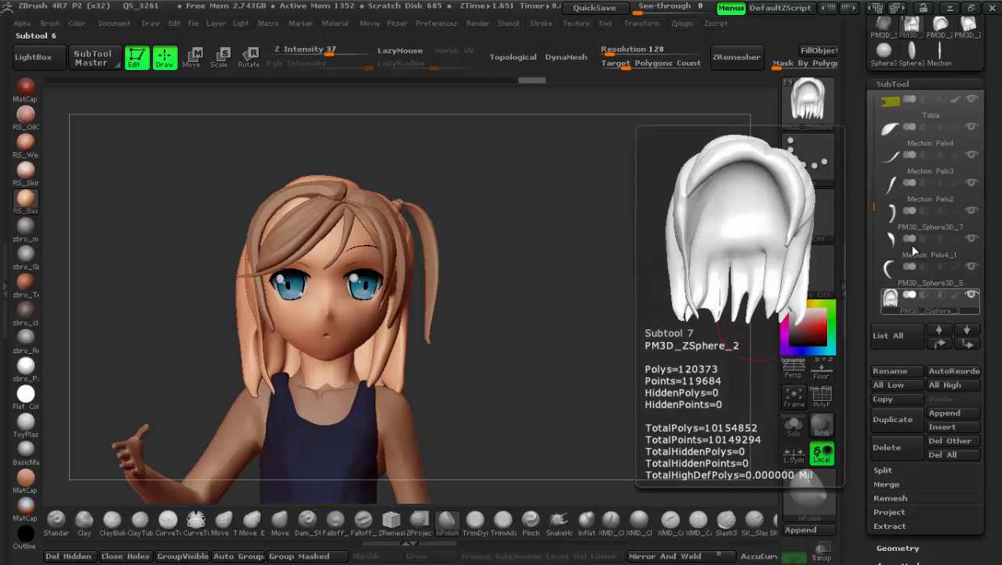
pyautogui.click(971, 295)
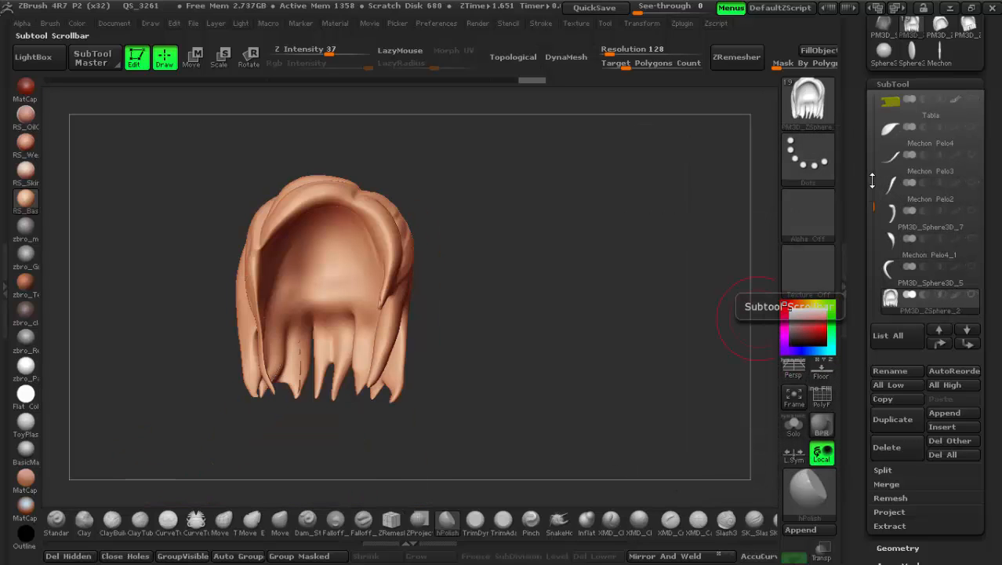
# Show the head and eyes subtools and make the head, PM3D_Sphere3D_2, the active subtool so the hair is hidden
pyautogui.moveTo(872, 180)
pyautogui.mouseDown()
pyautogui.moveTo(877, 225)
pyautogui.moveTo(873, 186)
pyautogui.mouseUp()
pyautogui.click(973, 177)
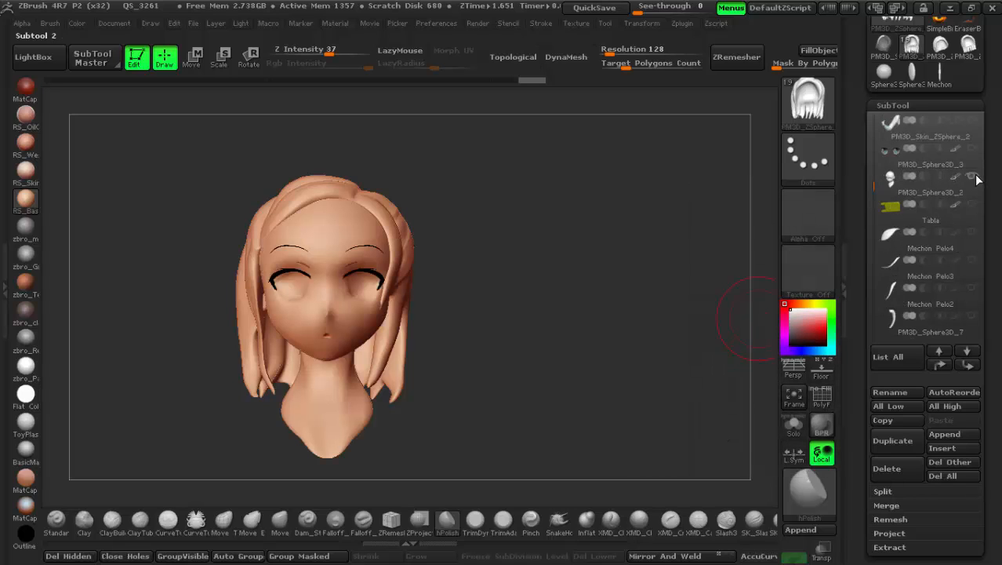
pyautogui.click(973, 151)
pyautogui.click(929, 182)
pyautogui.moveTo(587, 333)
pyautogui.mouseDown()
pyautogui.moveTo(532, 331)
pyautogui.moveTo(569, 332)
pyautogui.mouseUp()
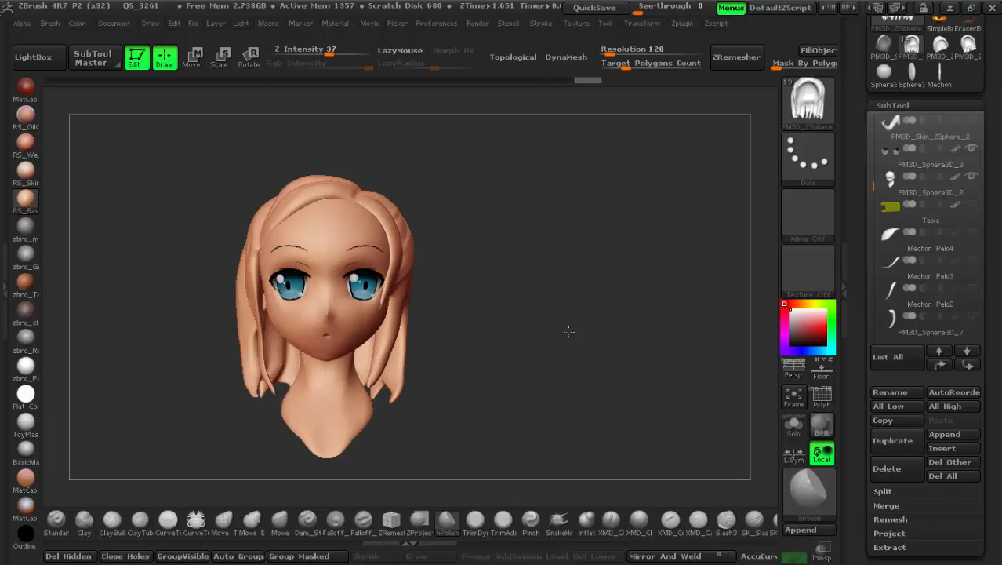
pyautogui.click(896, 187)
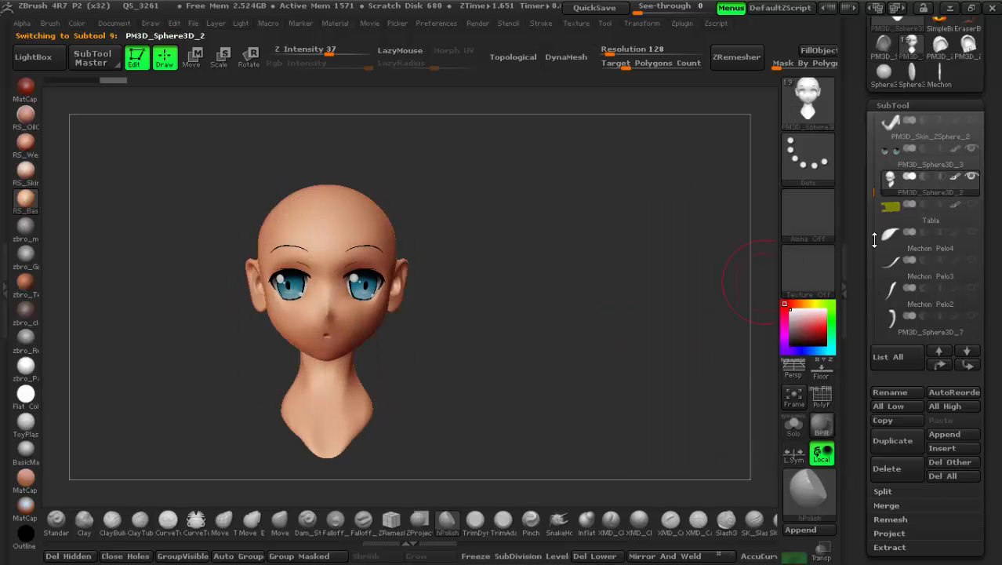
pyautogui.moveTo(876, 193)
pyautogui.mouseDown()
pyautogui.moveTo(875, 231)
pyautogui.moveTo(876, 182)
pyautogui.mouseUp()
pyautogui.keyDown('ctrl'); pyautogui.moveTo(390, 218); pyautogui.dragTo(404, 252, button='right'); pyautogui.keyUp('ctrl')
pyautogui.keyDown('alt'); pyautogui.moveTo(405, 253); pyautogui.dragTo(458, 245, button='right'); pyautogui.keyUp('alt')
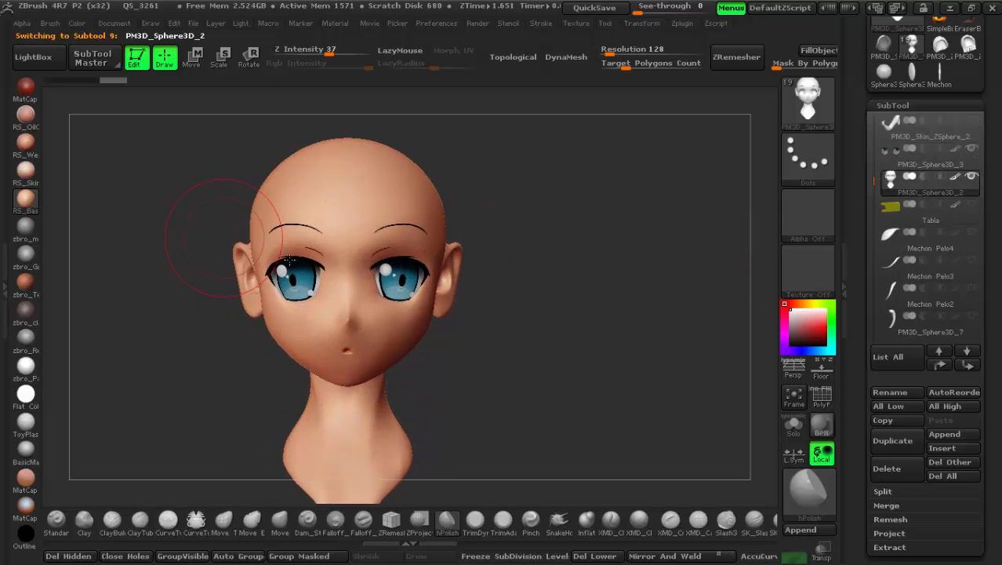
# Append the Mechon strand to the character as a new subtool and view it together with the head
pyautogui.moveTo(873, 325); pyautogui.dragTo(868, 171)
pyautogui.click(959, 278)
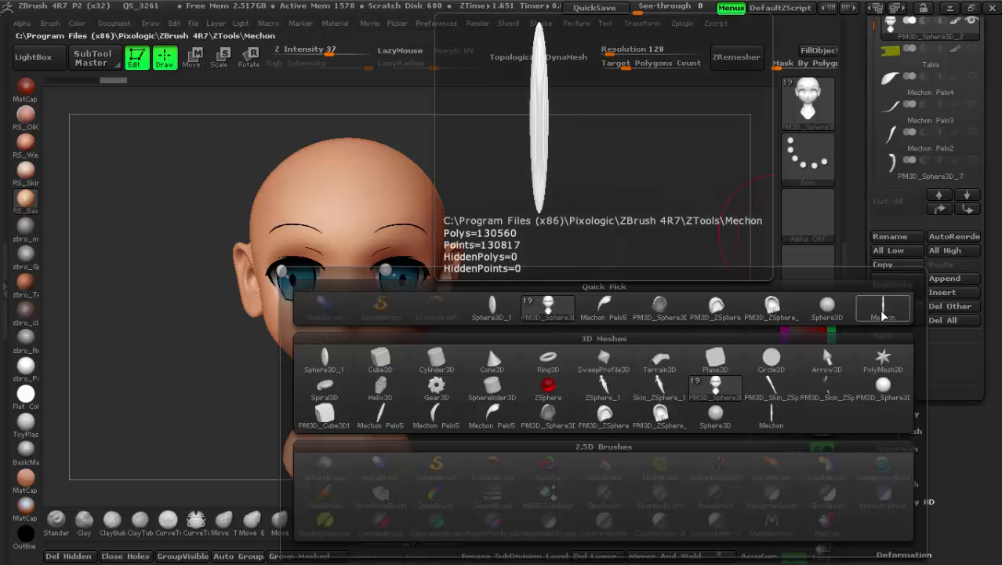
pyautogui.click(883, 316)
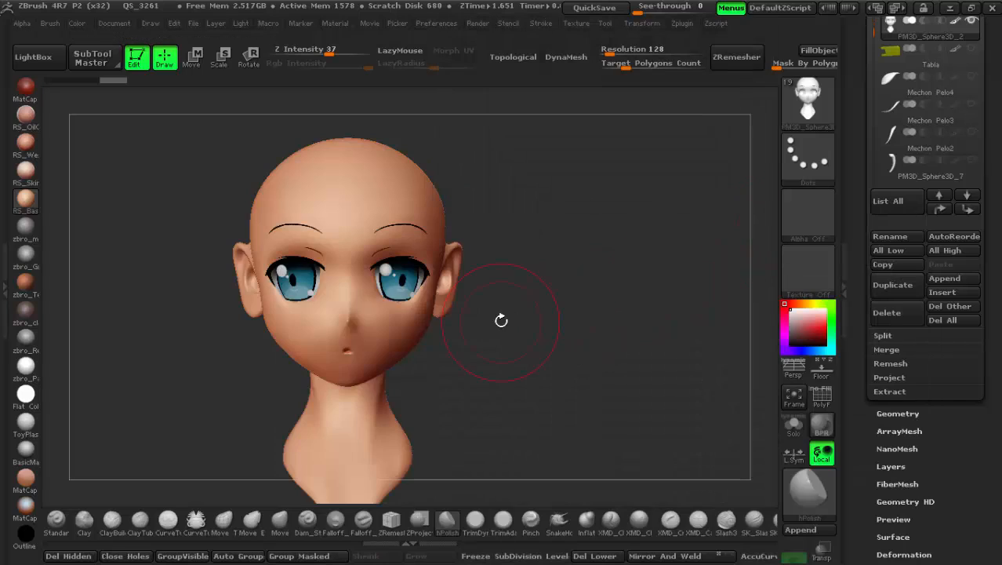
pyautogui.keyDown('alt'); pyautogui.moveTo(455, 333); pyautogui.dragTo(407, 268); pyautogui.keyUp('alt')
pyautogui.moveTo(484, 286); pyautogui.dragTo(581, 298)
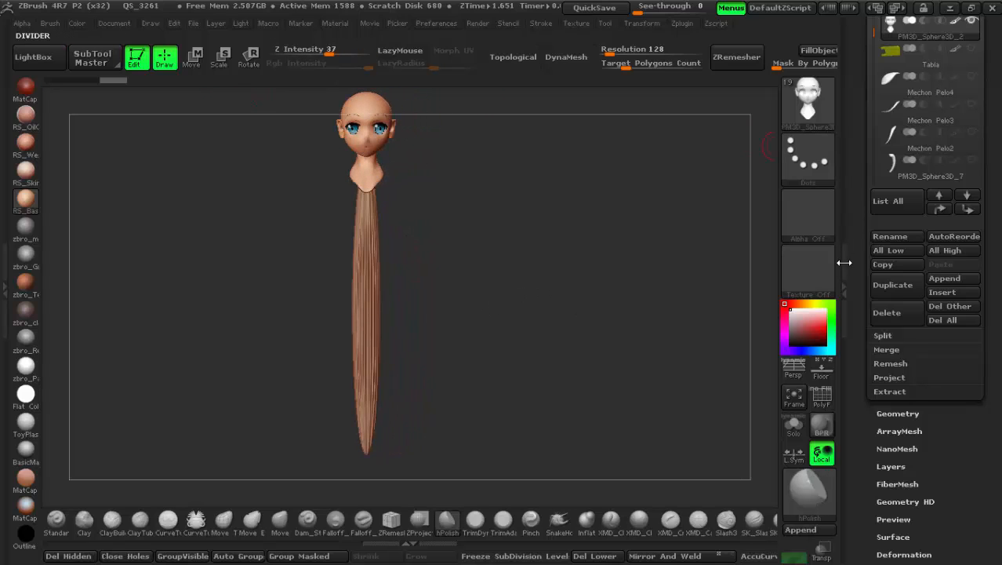
# Open the Deformation settings and bring the Size deformation into reach
pyautogui.moveTo(849, 288); pyautogui.dragTo(844, 195)
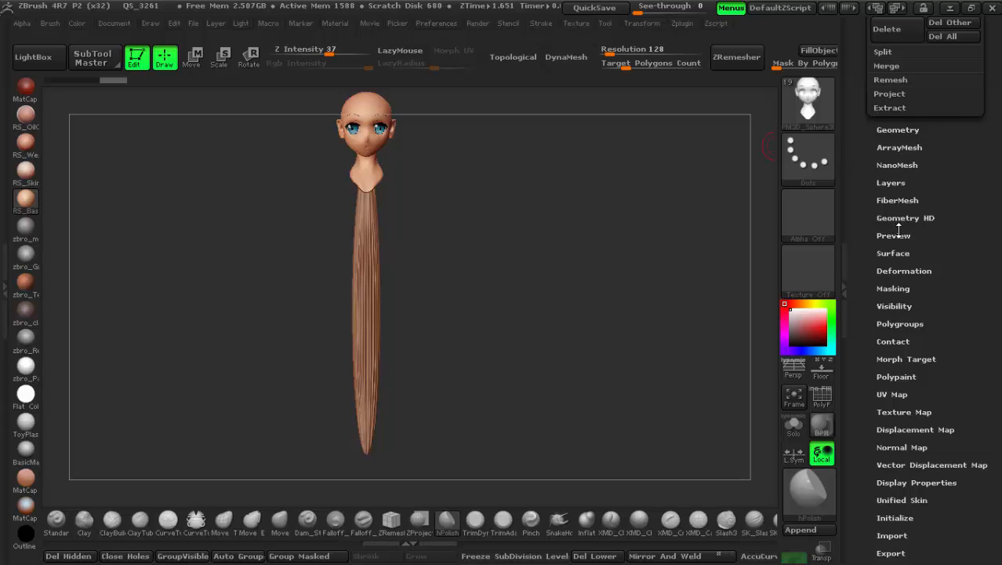
pyautogui.click(898, 271)
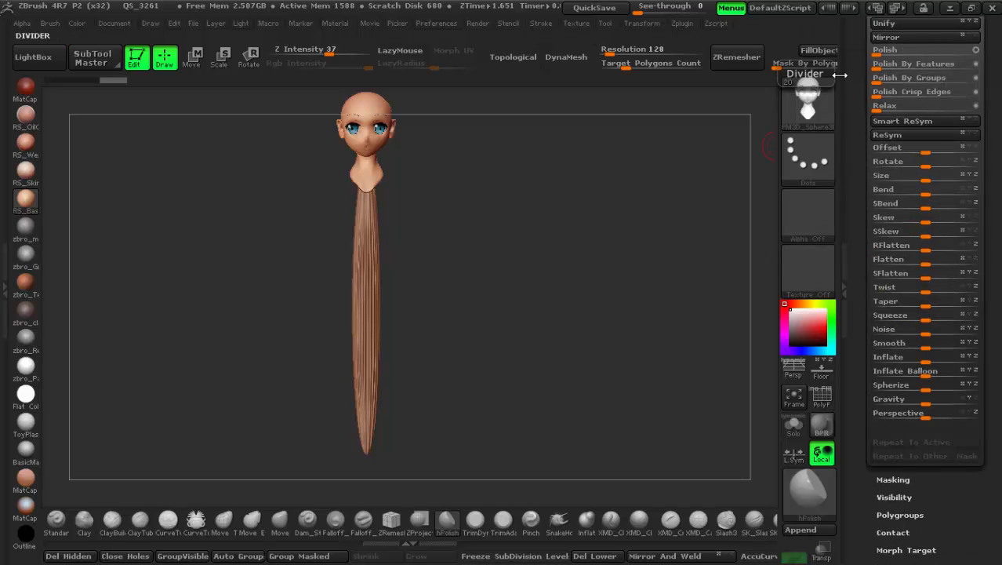
pyautogui.moveTo(857, 75); pyautogui.dragTo(855, 117)
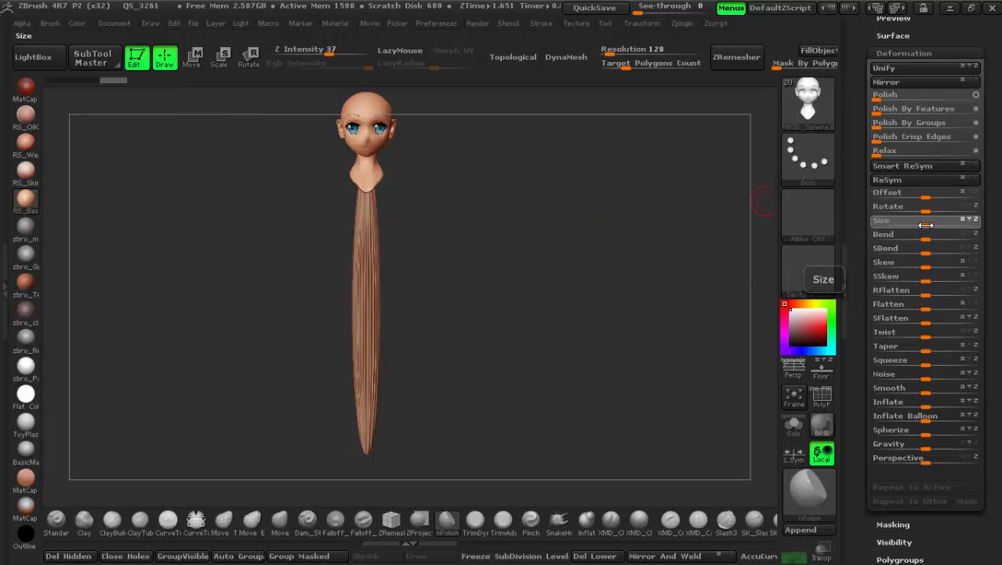
pyautogui.moveTo(907, 225); pyautogui.dragTo(879, 225)
pyautogui.moveTo(881, 225); pyautogui.dragTo(880, 225)
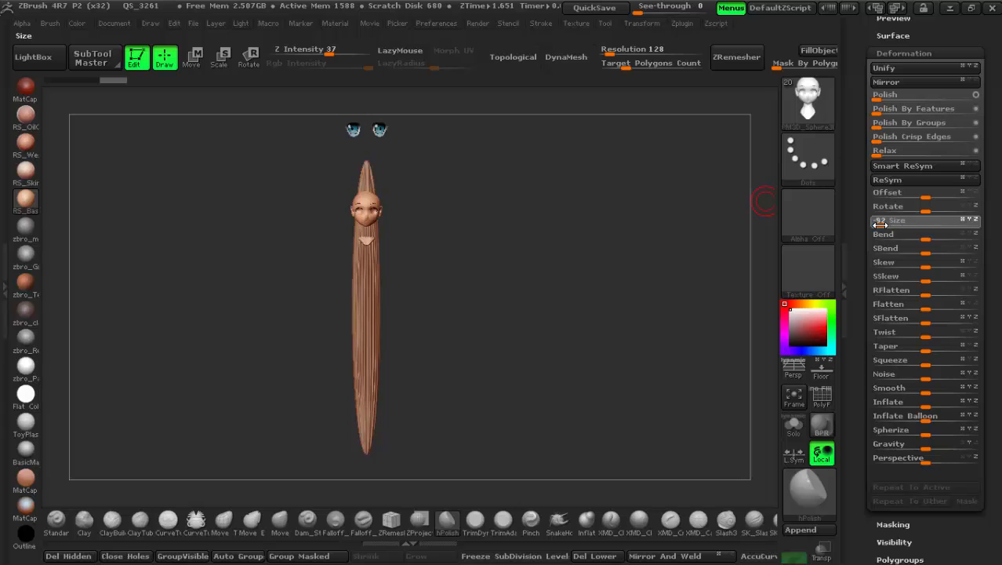
pyautogui.moveTo(625, 315); pyautogui.dragTo(623, 313)
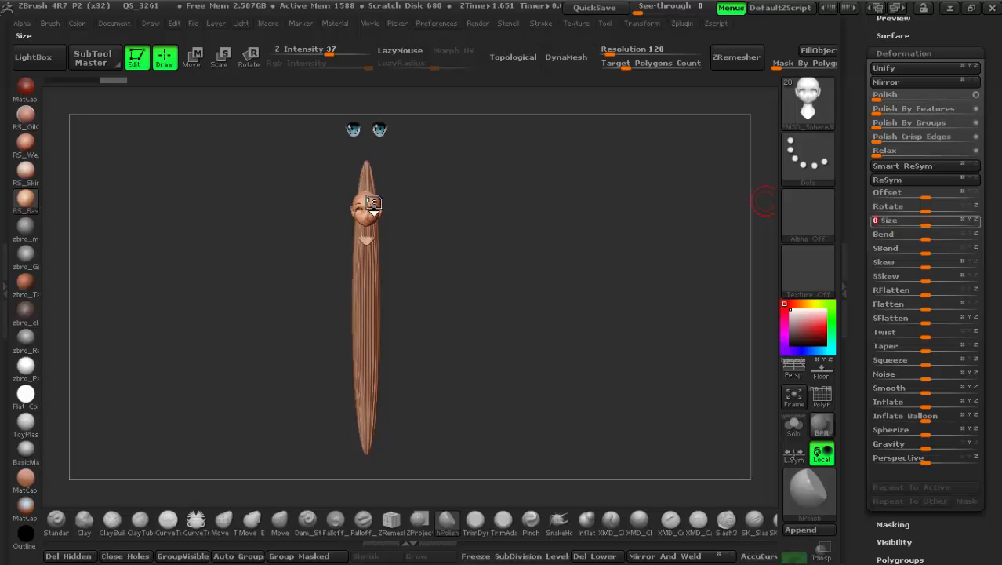
pyautogui.press('ctrl')
pyautogui.hotkey('ctrl', 'z')
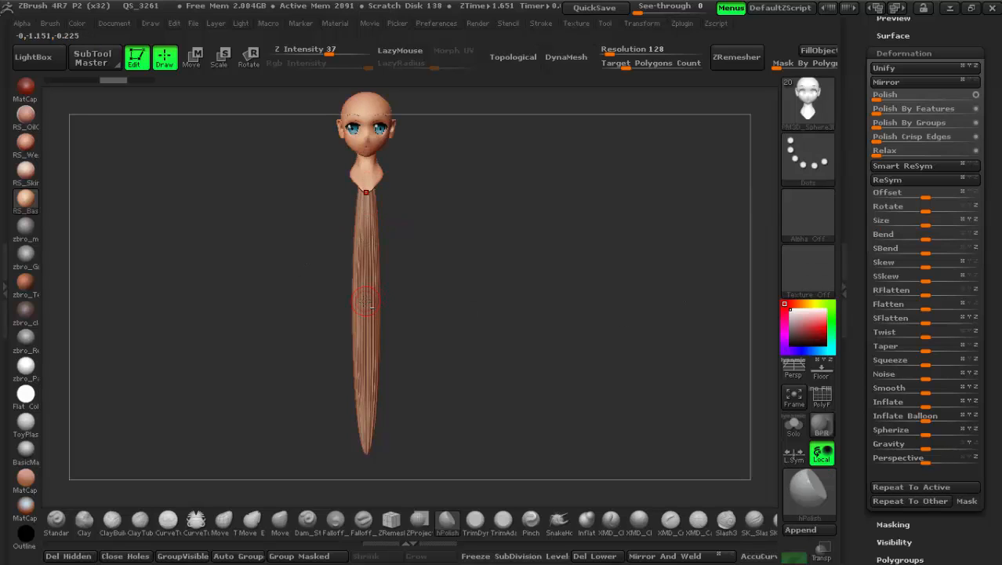
# Make the Mechon strand the active subtool and shrink it with the Size deformation
pyautogui.keyDown('alt'); pyautogui.click(363, 217); pyautogui.keyUp('alt')
pyautogui.click(363, 217)
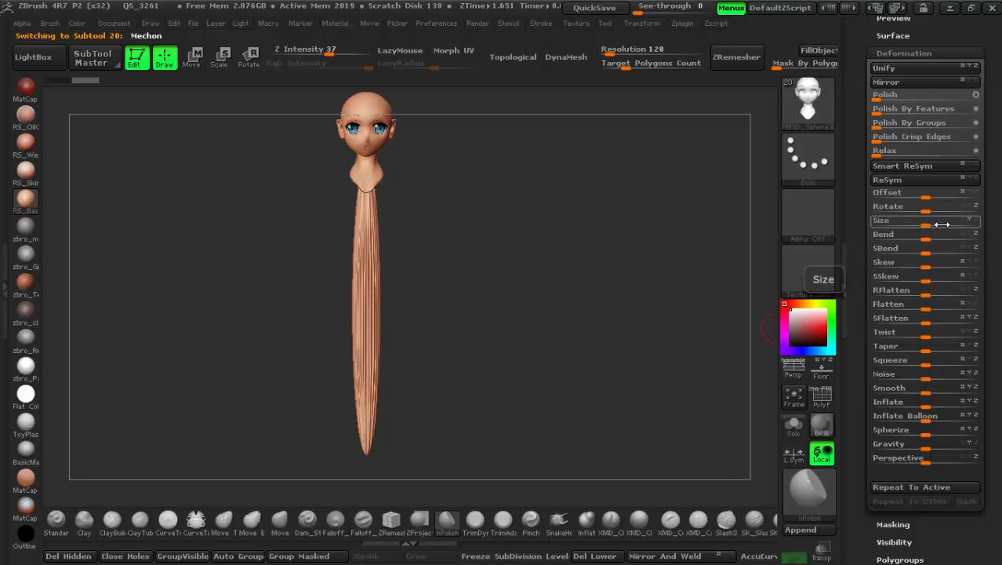
pyautogui.click(966, 221)
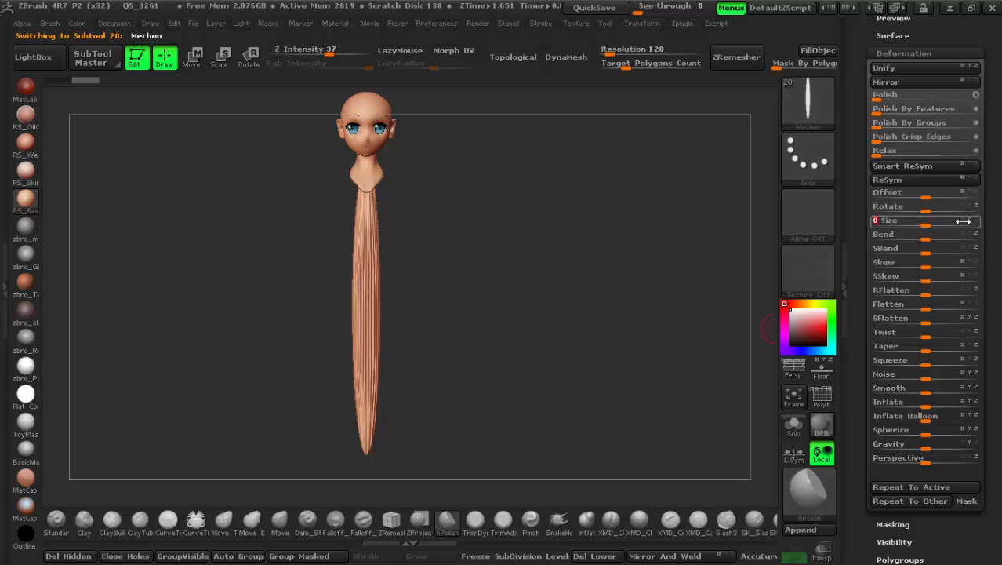
pyautogui.moveTo(966, 222); pyautogui.dragTo(866, 222)
pyautogui.keyDown('alt'); pyautogui.moveTo(510, 255); pyautogui.dragTo(428, 343); pyautogui.keyUp('alt')
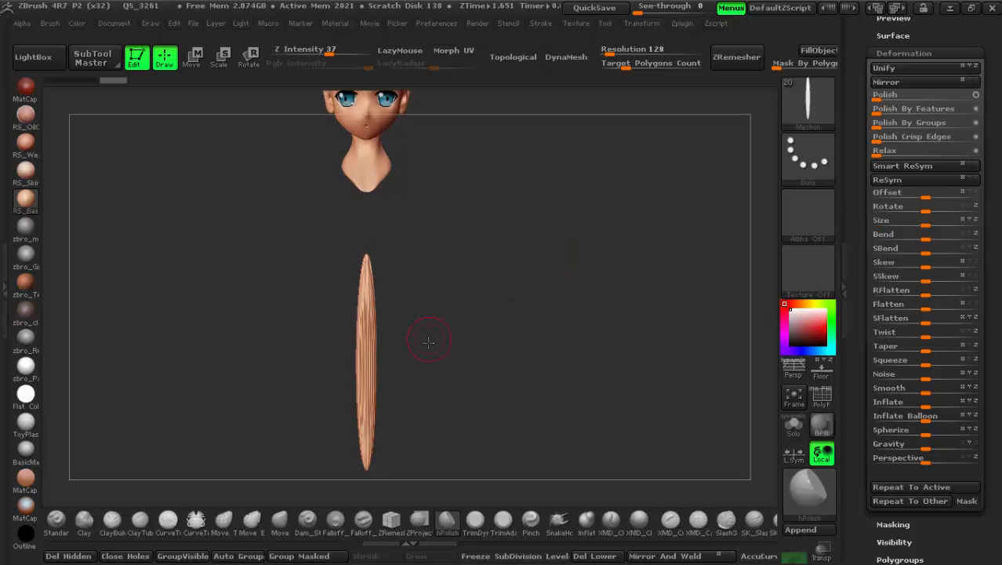
# In side view, move the strand up and forward with the Transpose line so it stands in front of the head
pyautogui.keyDown('alt'); pyautogui.moveTo(503, 275); pyautogui.dragTo(449, 324); pyautogui.keyUp('alt')
pyautogui.press('w')
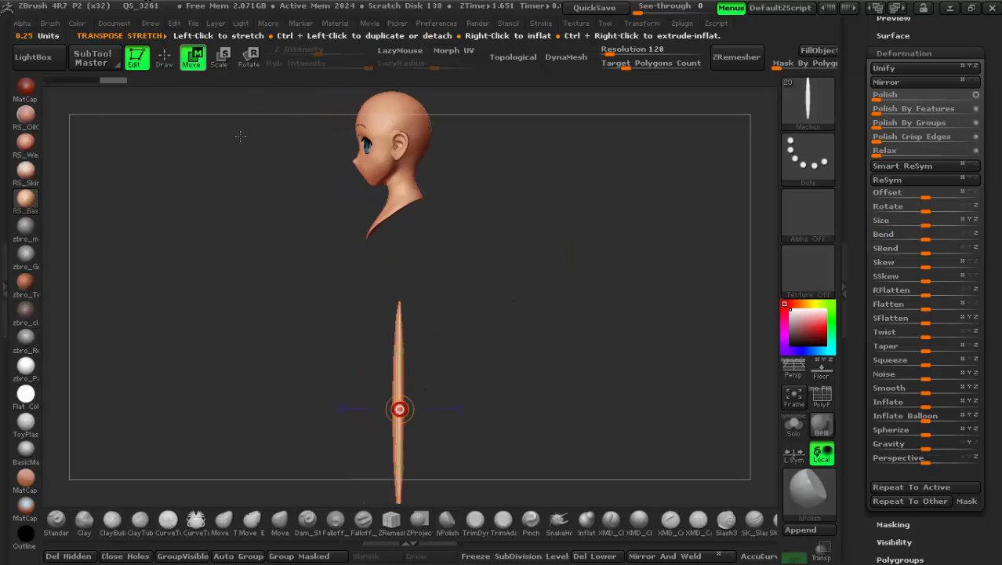
pyautogui.moveTo(398, 380); pyautogui.dragTo(398, 180)
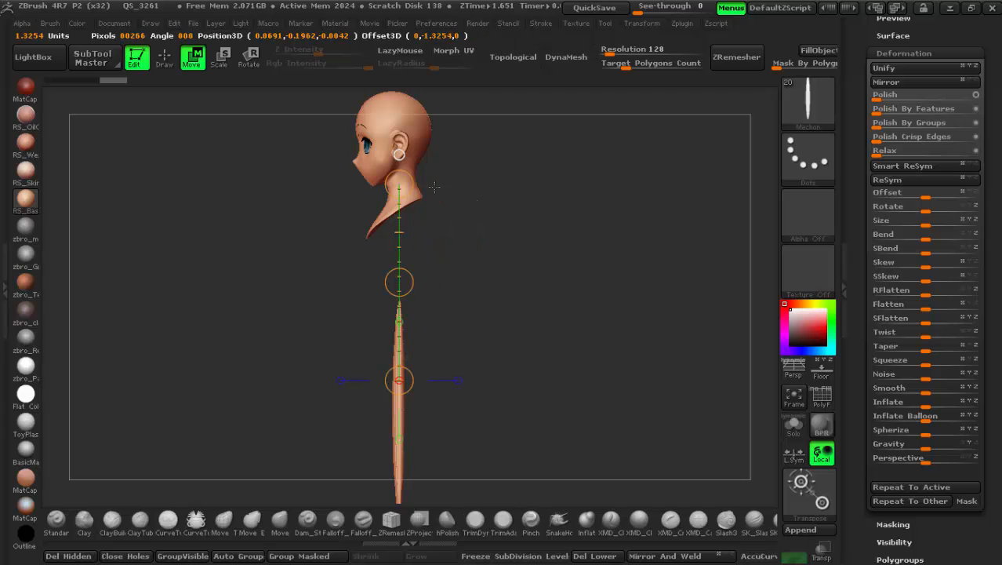
pyautogui.moveTo(398, 280); pyautogui.dragTo(345, 48)
# Shrink the strand again with the Size deformation to roughly the length from the crown to the neck
pyautogui.moveTo(474, 257); pyautogui.dragTo(536, 259)
pyautogui.keyDown('alt'); pyautogui.moveTo(492, 206); pyautogui.dragTo(490, 328); pyautogui.keyUp('alt')
pyautogui.keyDown('alt'); pyautogui.moveTo(480, 228); pyautogui.dragTo(481, 453); pyautogui.keyUp('alt')
pyautogui.keyDown('alt'); pyautogui.moveTo(511, 290); pyautogui.dragTo(528, 407); pyautogui.keyUp('alt')
pyautogui.moveTo(926, 225); pyautogui.dragTo(875, 225)
pyautogui.keyDown('alt'); pyautogui.moveTo(529, 395); pyautogui.dragTo(543, 249); pyautogui.keyUp('alt')
pyautogui.moveTo(575, 388); pyautogui.dragTo(504, 398)
pyautogui.moveTo(366, 289); pyautogui.dragTo(464, 218)
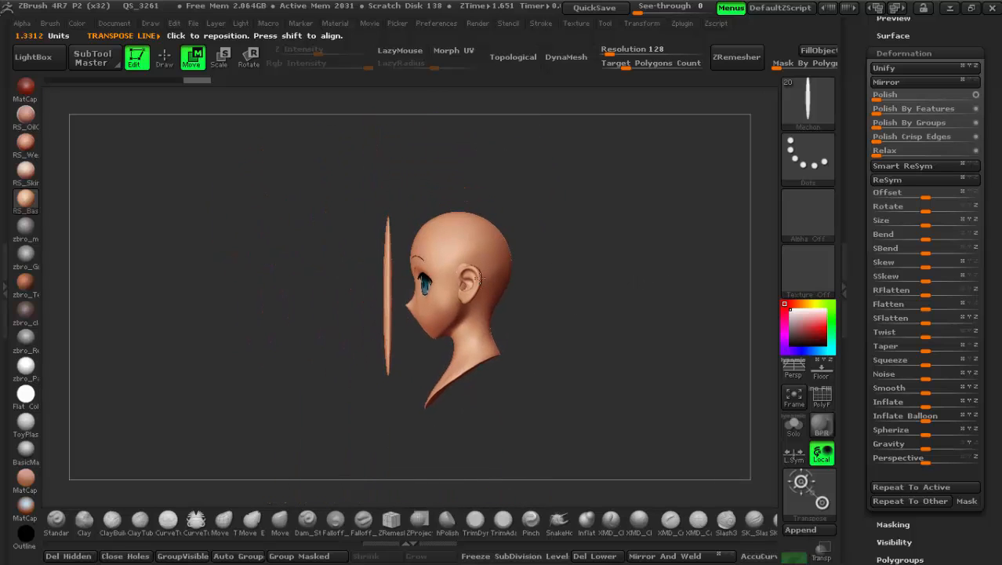
# Widen the canvas and lay a Transpose line along the strand from its upper tip to its lower tip
pyautogui.moveTo(387, 208); pyautogui.dragTo(363, 214)
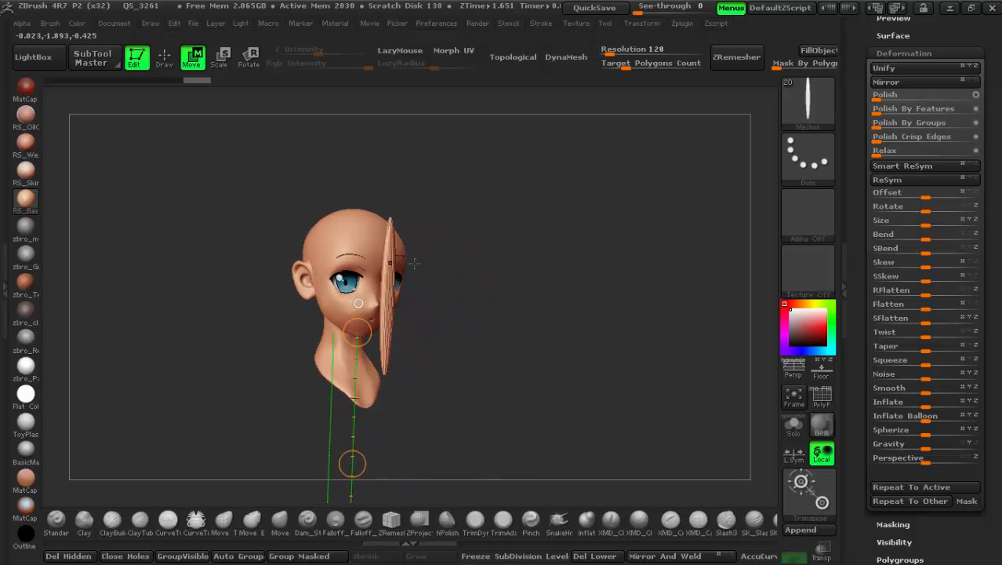
pyautogui.moveTo(414, 263); pyautogui.dragTo(454, 264)
pyautogui.moveTo(389, 256); pyautogui.dragTo(284, 309)
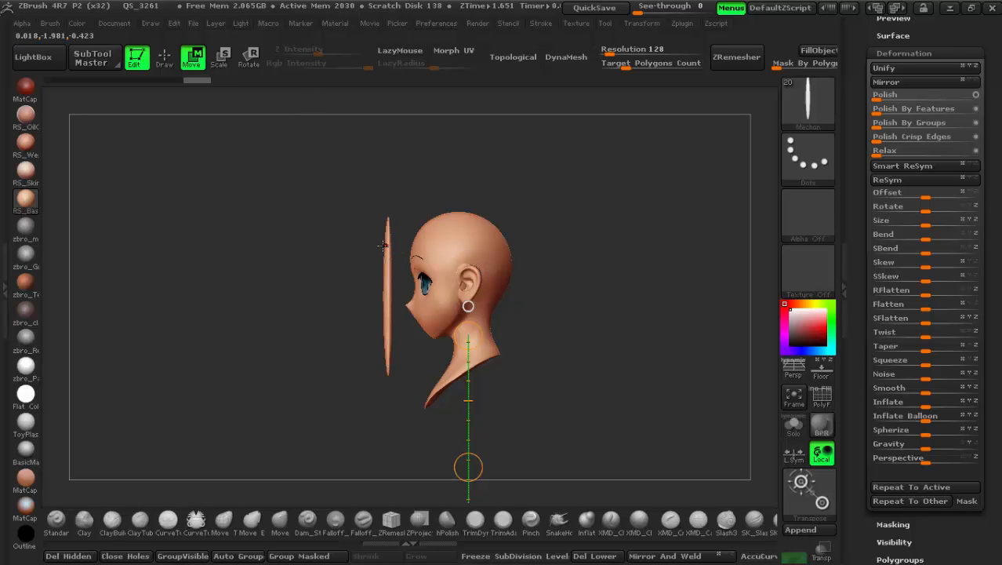
pyautogui.keyDown('alt'); pyautogui.moveTo(448, 251); pyautogui.dragTo(436, 185); pyautogui.keyUp('alt')
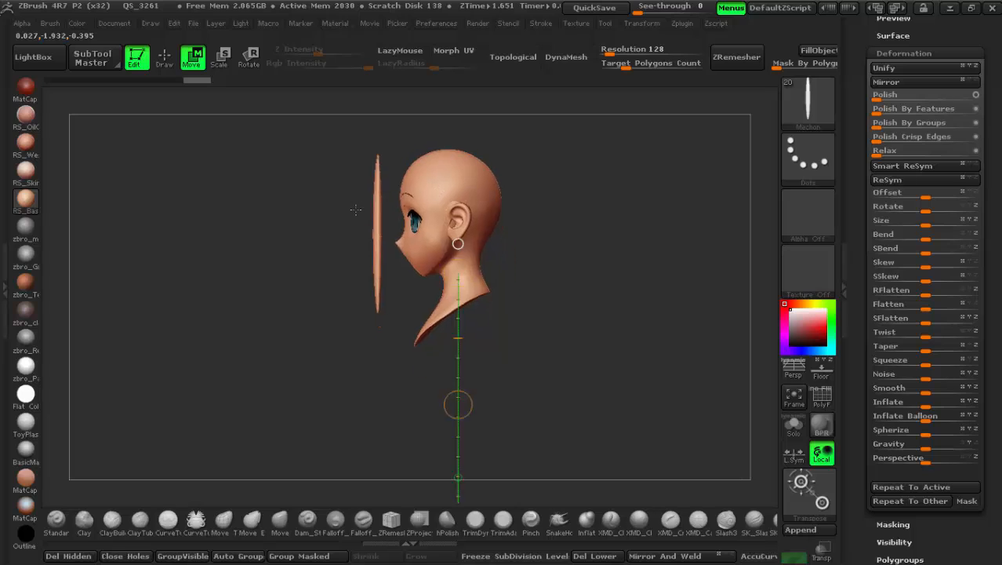
pyautogui.moveTo(354, 208); pyautogui.dragTo(415, 226)
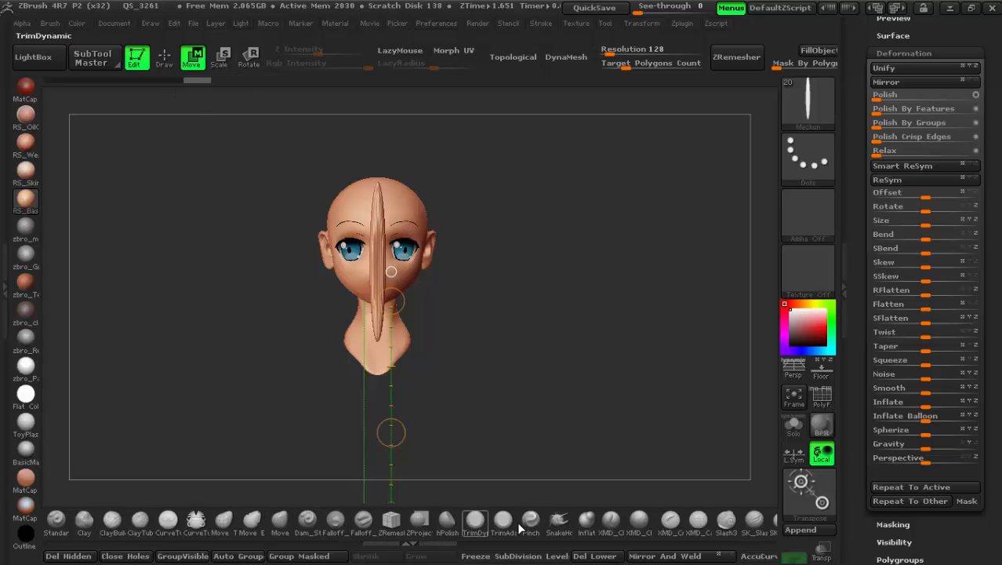
pyautogui.moveTo(391, 486); pyautogui.dragTo(364, 486)
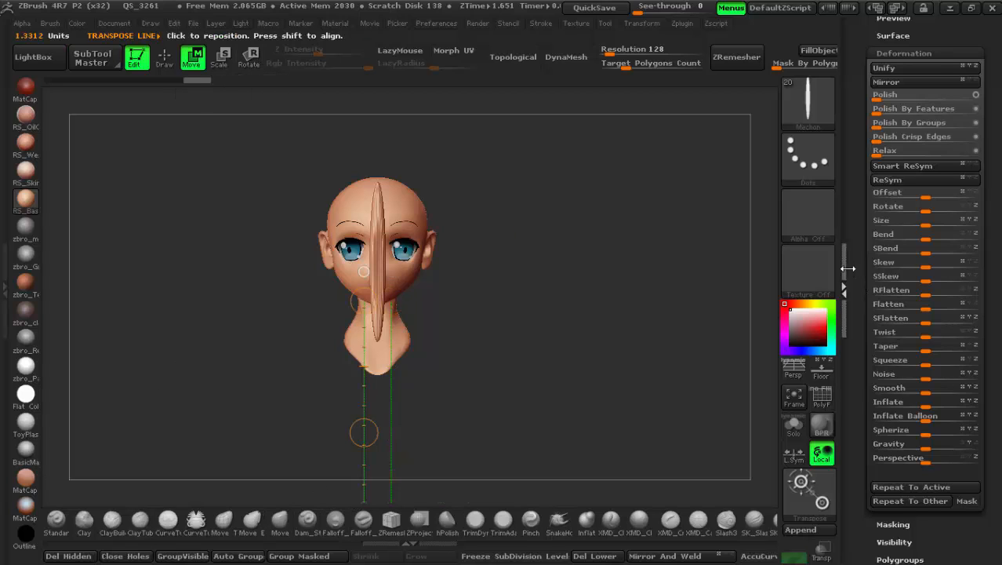
pyautogui.click(849, 270)
pyautogui.keyDown('alt'); pyautogui.moveTo(454, 269); pyautogui.dragTo(366, 268, button='right'); pyautogui.keyUp('alt')
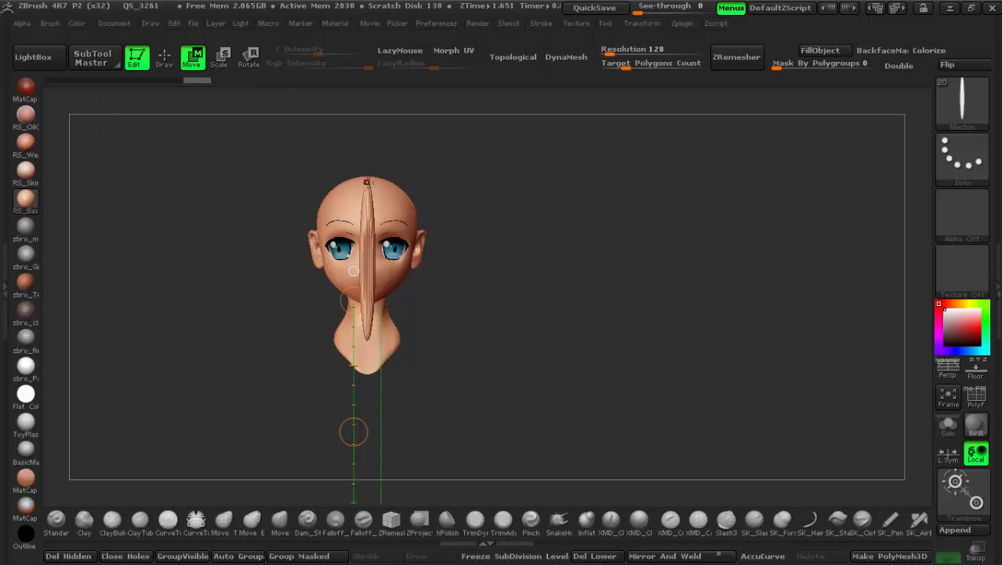
pyautogui.moveTo(367, 181); pyautogui.dragTo(368, 338)
# Try bowing the strand away from the face from the middle of the Transpose line, and undo it
pyautogui.moveTo(600, 295); pyautogui.dragTo(494, 308)
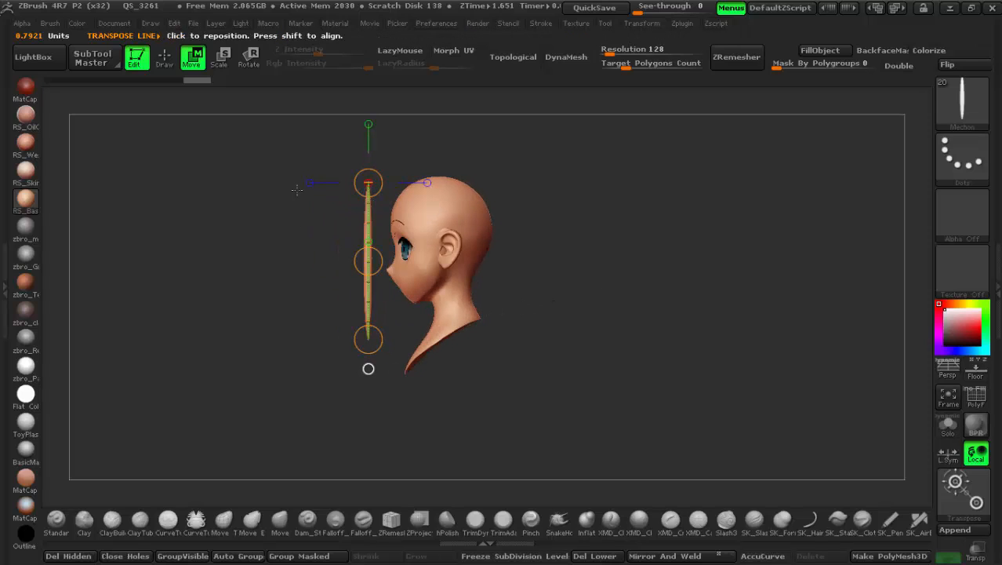
pyautogui.moveTo(296, 189); pyautogui.dragTo(480, 205)
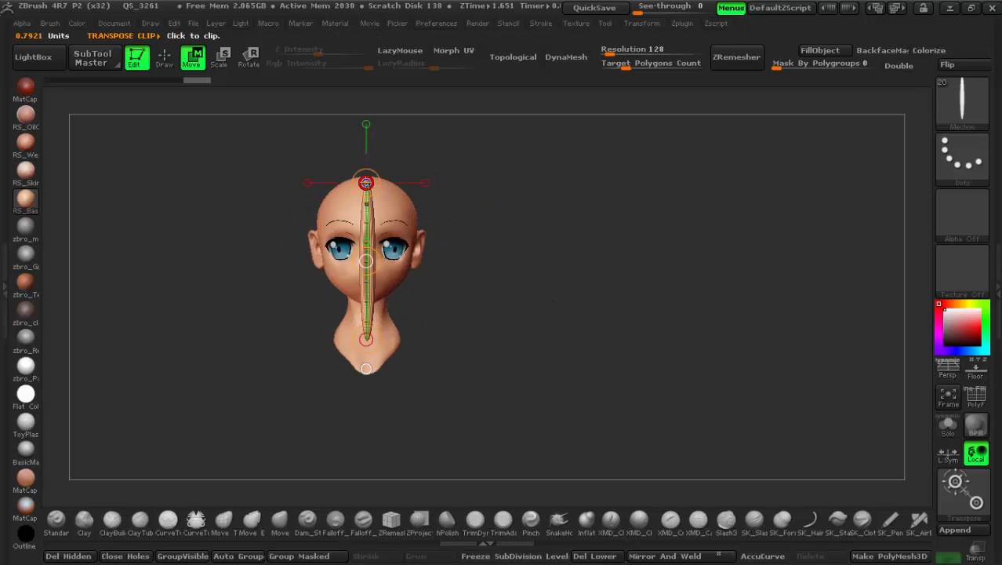
pyautogui.moveTo(519, 284); pyautogui.dragTo(325, 247)
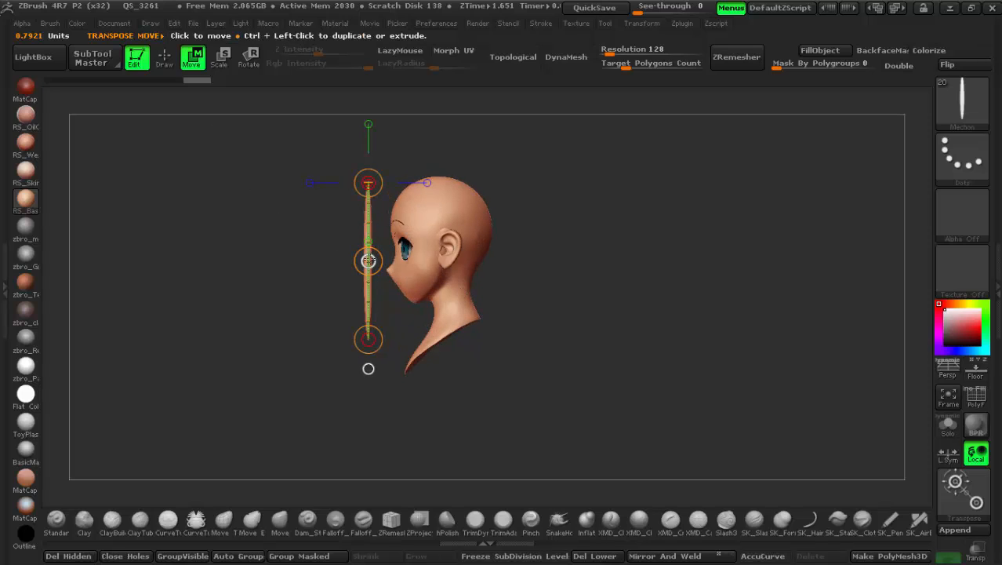
pyautogui.moveTo(369, 260)
pyautogui.mouseDown()
pyautogui.moveTo(472, 261)
pyautogui.moveTo(364, 247)
pyautogui.moveTo(292, 255)
pyautogui.moveTo(331, 268)
pyautogui.moveTo(227, 284)
pyautogui.moveTo(451, 279)
pyautogui.moveTo(314, 266)
pyautogui.moveTo(352, 271)
pyautogui.mouseUp()
pyautogui.moveTo(368, 261); pyautogui.dragTo(317, 255)
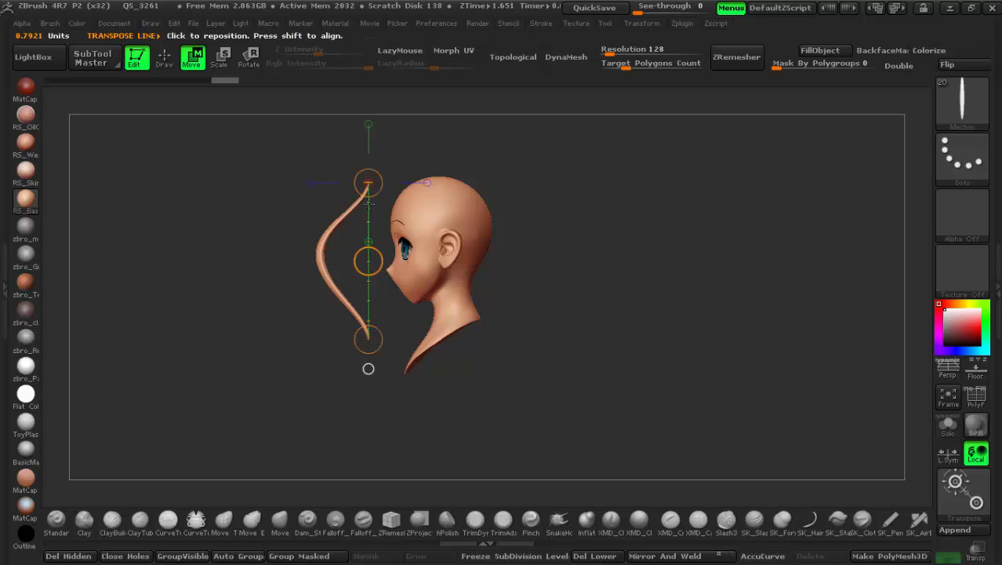
pyautogui.hotkey('ctrl', 'z')
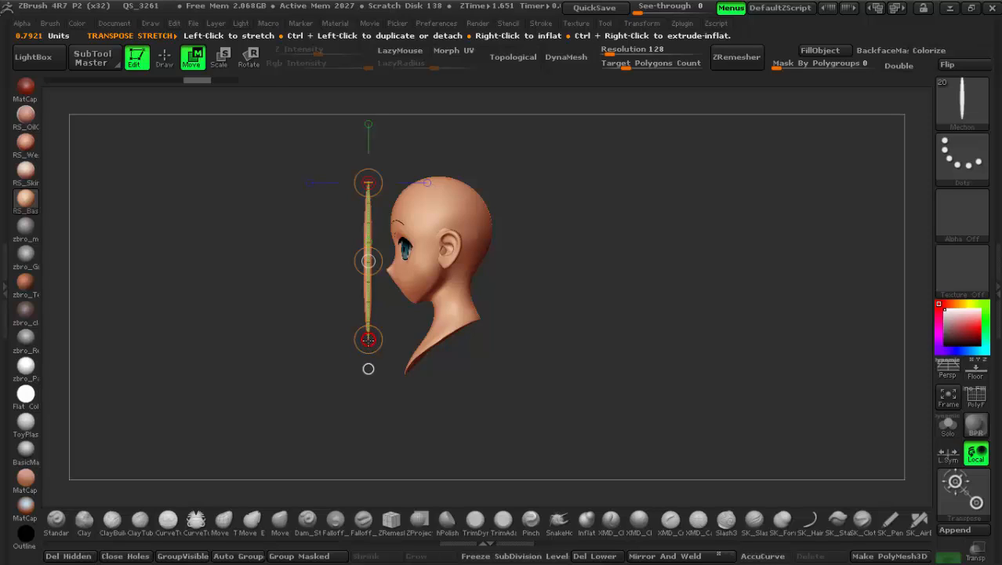
# Try clipping the strand with the Transpose line so that only its upper half remains
pyautogui.moveTo(368, 338); pyautogui.dragTo(368, 367)
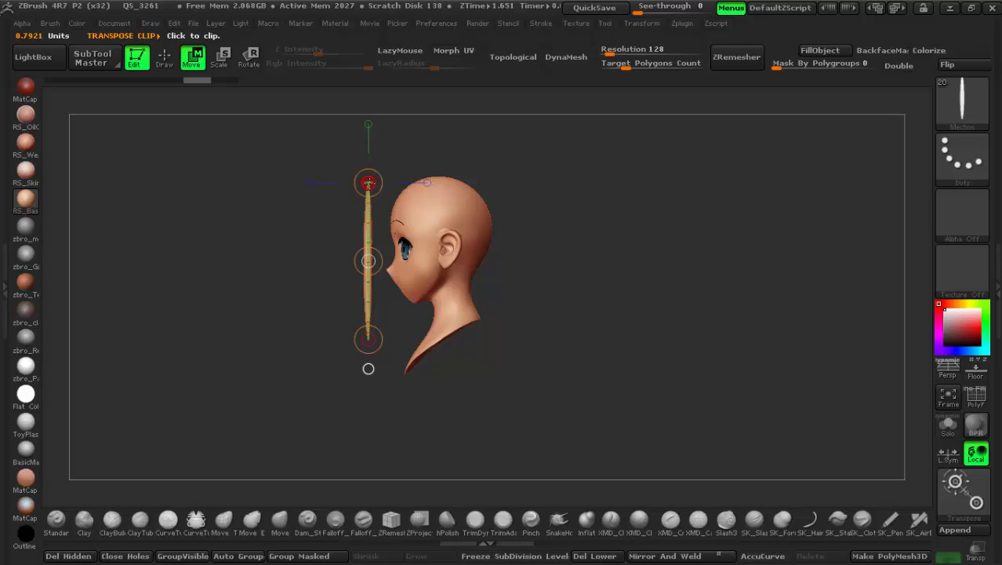
pyautogui.click(368, 183)
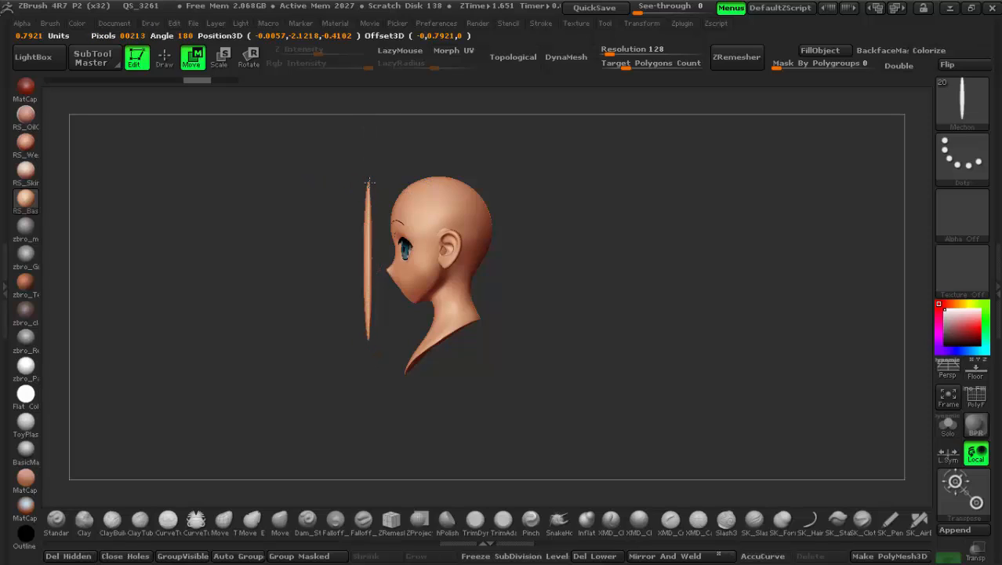
pyautogui.moveTo(369, 182); pyautogui.dragTo(369, 190)
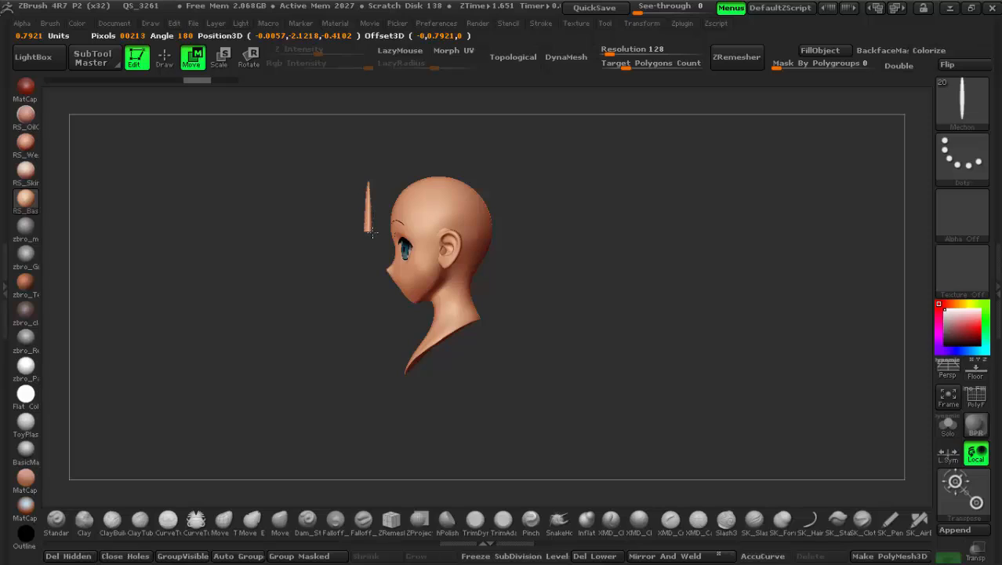
pyautogui.moveTo(372, 263); pyautogui.dragTo(368, 339)
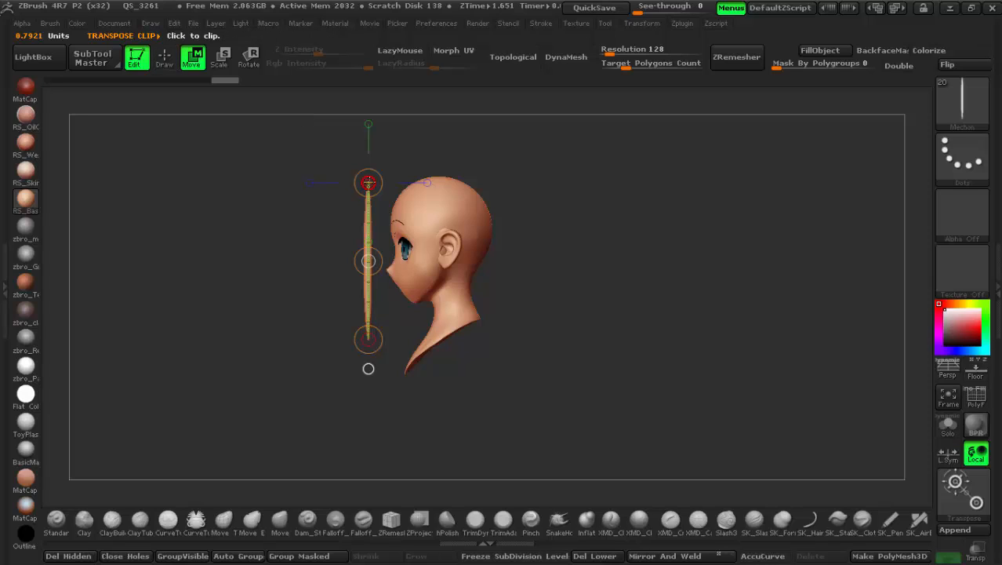
pyautogui.click(367, 183)
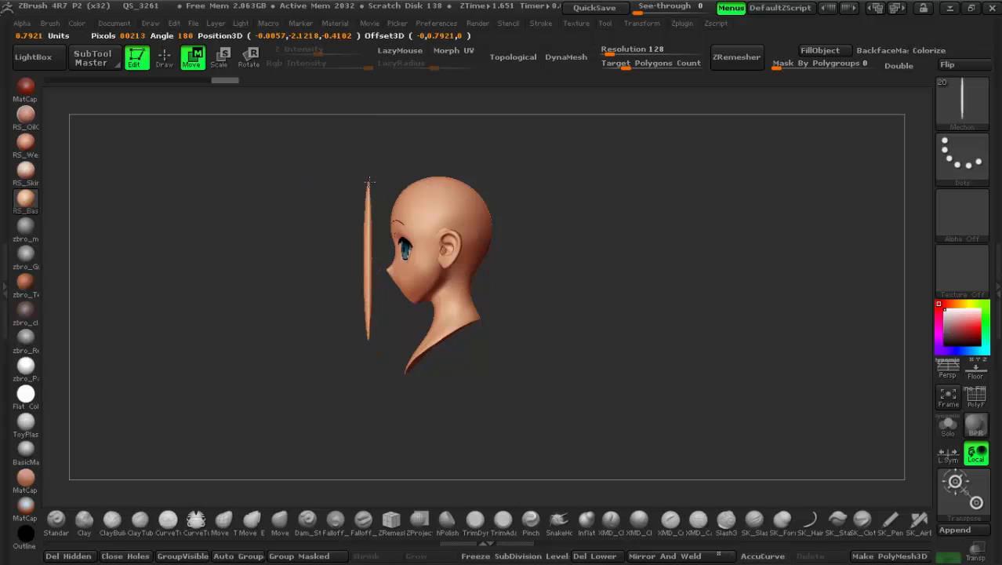
pyautogui.click(371, 262)
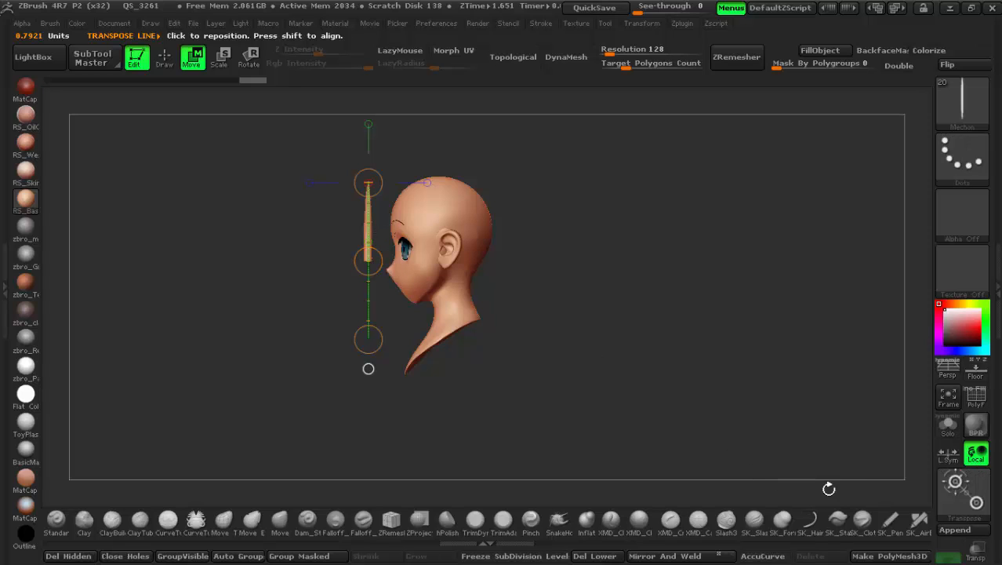
# Look at the brush choices offered while the masking modifier is active
pyautogui.press('ctrl')
pyautogui.press('ctrl')
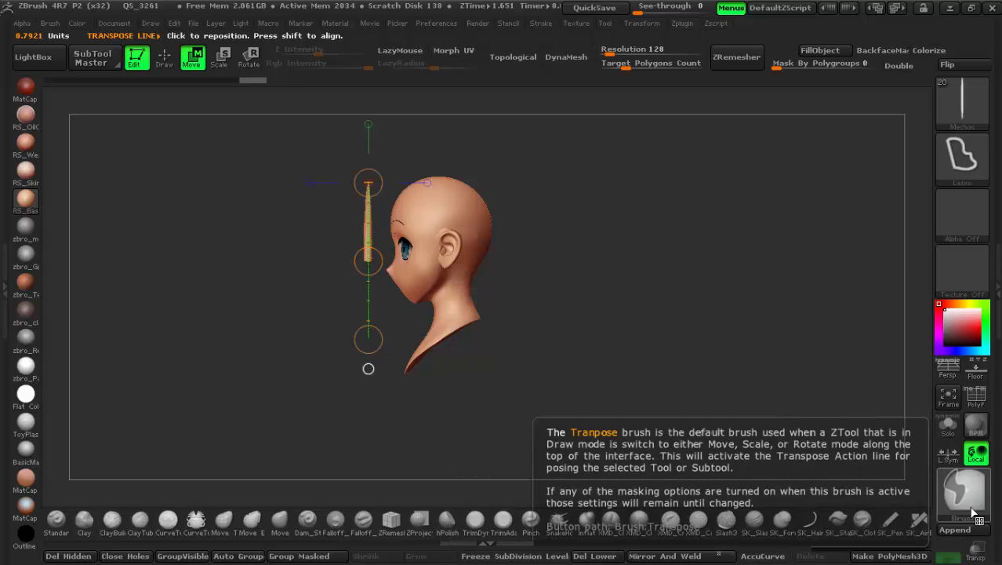
pyautogui.click(974, 512)
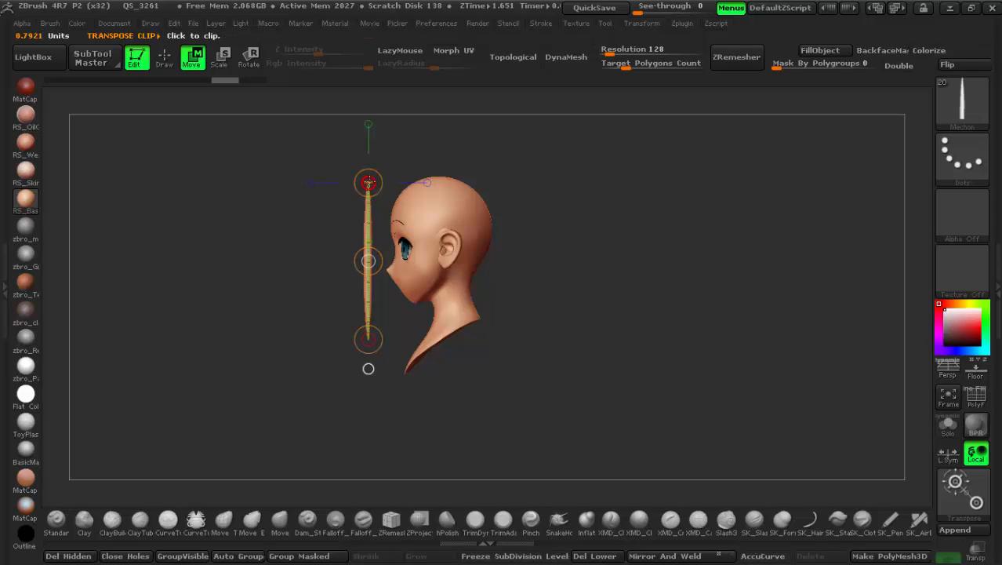
# Try deforming the strand from the upper end of the Transpose line, compare it with undo and redo, and restore the strand
pyautogui.moveTo(368, 182); pyautogui.dragTo(367, 91)
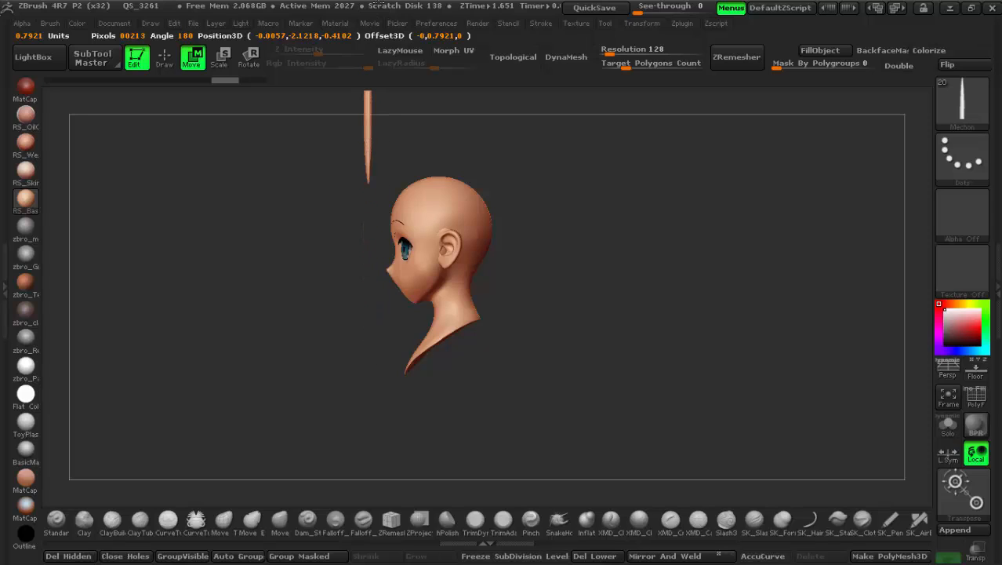
pyautogui.moveTo(379, 5); pyautogui.dragTo(377, 391)
pyautogui.hotkey('ctrl', 'z')
pyautogui.hotkey('ctrl', 'shift', 'z')
pyautogui.hotkey('ctrl', 'z')
pyautogui.hotkey('ctrl', 'shift', 'z')
pyautogui.hotkey('ctrl', 'z')
pyautogui.hotkey('ctrl', 'shift', 'z')
pyautogui.hotkey('ctrl', 'z')
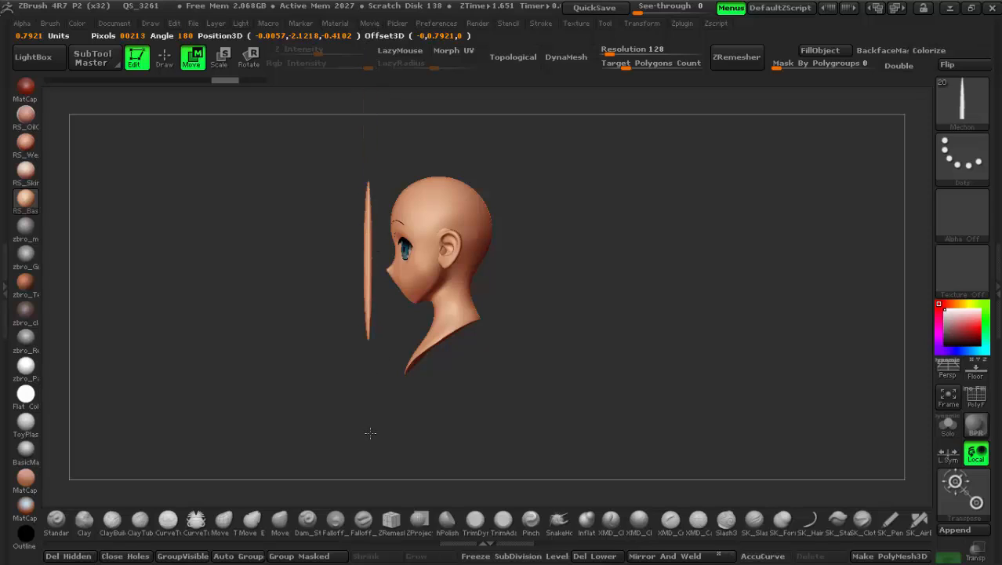
# Try adjusting the strand from the lower end of the Transpose line and undo the change
pyautogui.keyDown('alt'); pyautogui.click(368, 236); pyautogui.keyUp('alt')
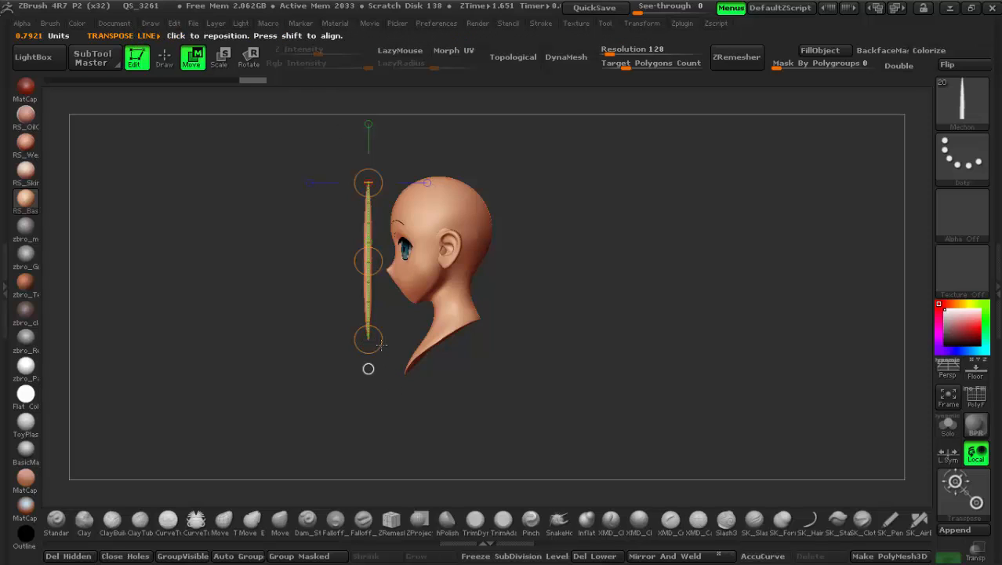
pyautogui.moveTo(379, 345); pyautogui.dragTo(345, 385)
pyautogui.hotkey('ctrl', 'z')
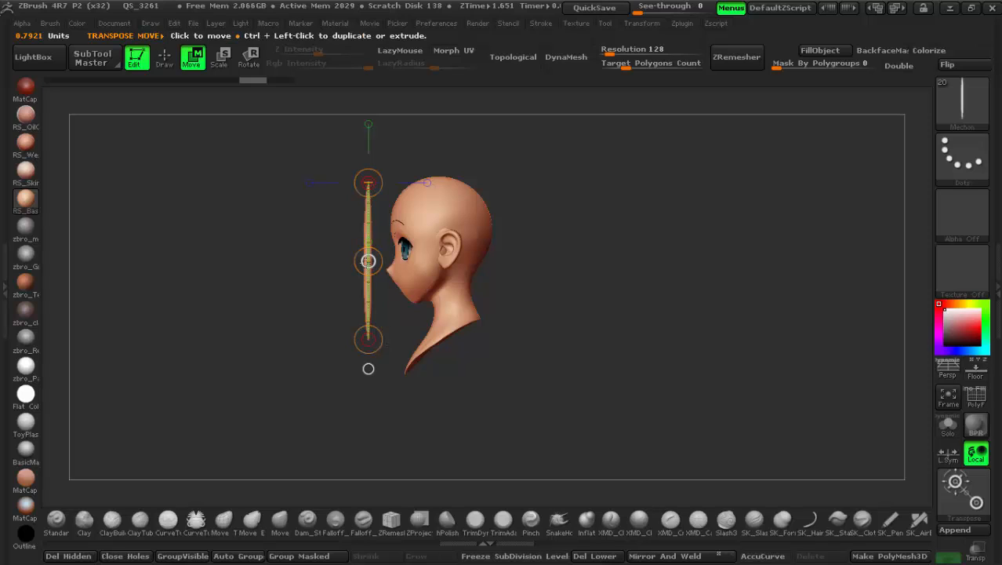
# Try bowing the strand away from the face from the middle of the Transpose line, and undo each attempt
pyautogui.moveTo(368, 261); pyautogui.dragTo(317, 261)
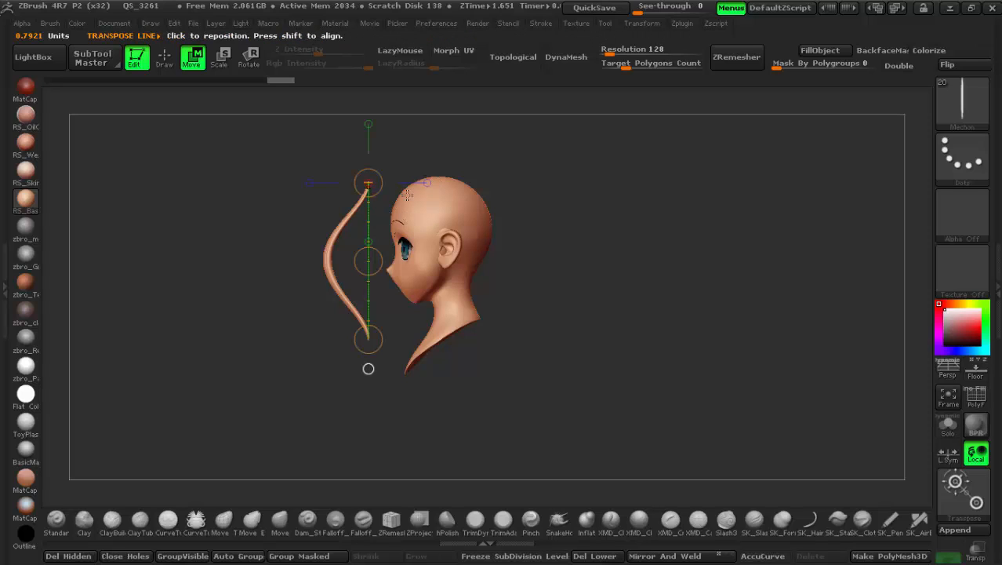
pyautogui.hotkey('ctrl', 'z')
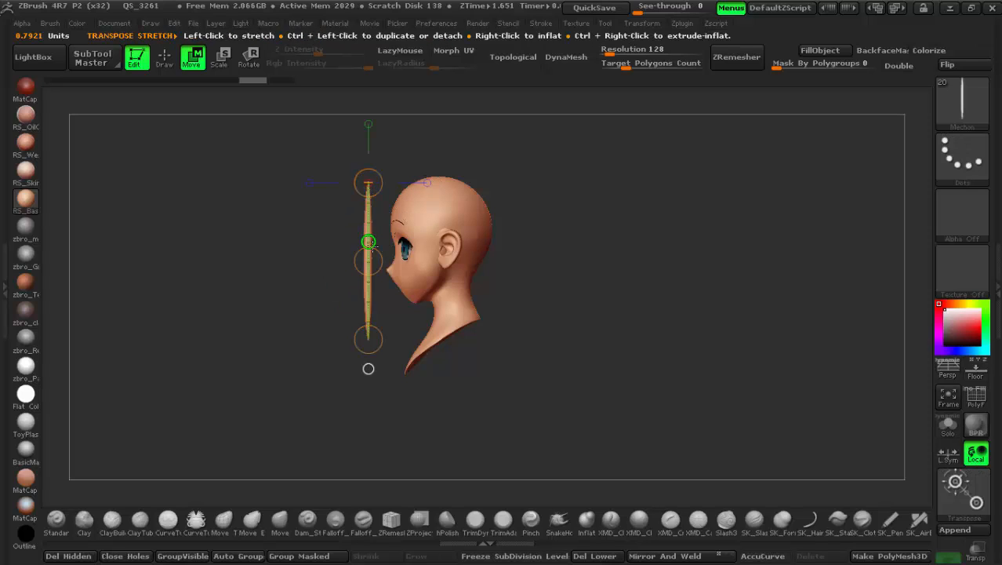
pyautogui.keyDown('alt'); pyautogui.moveTo(371, 260); pyautogui.dragTo(334, 259); pyautogui.keyUp('alt')
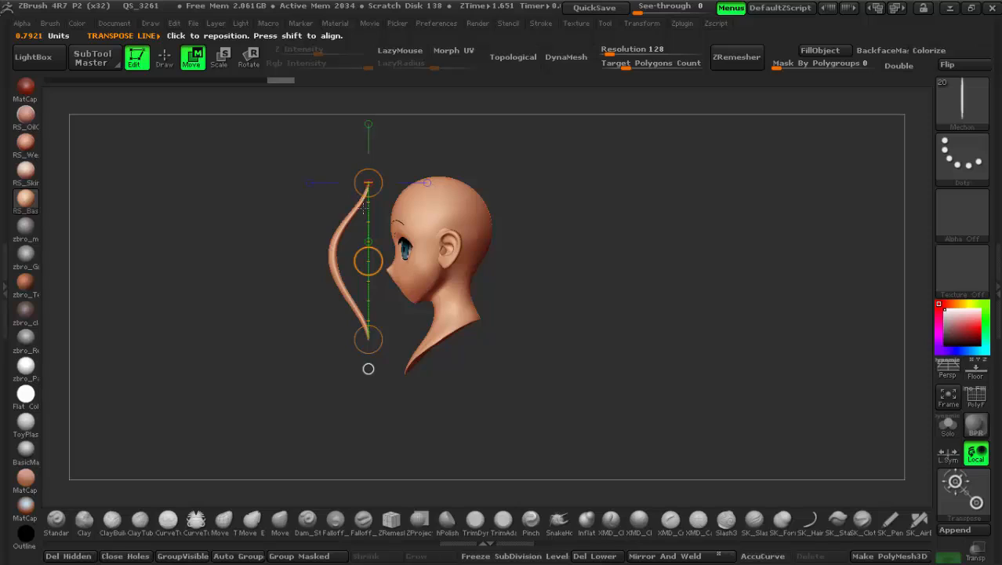
pyautogui.hotkey('ctrl', 'z')
# Extend a vertical Transpose line well past both ends of the strand and bend the strand into a gentle arc away from the face
pyautogui.keyDown('alt'); pyautogui.moveTo(418, 217); pyautogui.dragTo(425, 278); pyautogui.keyUp('alt')
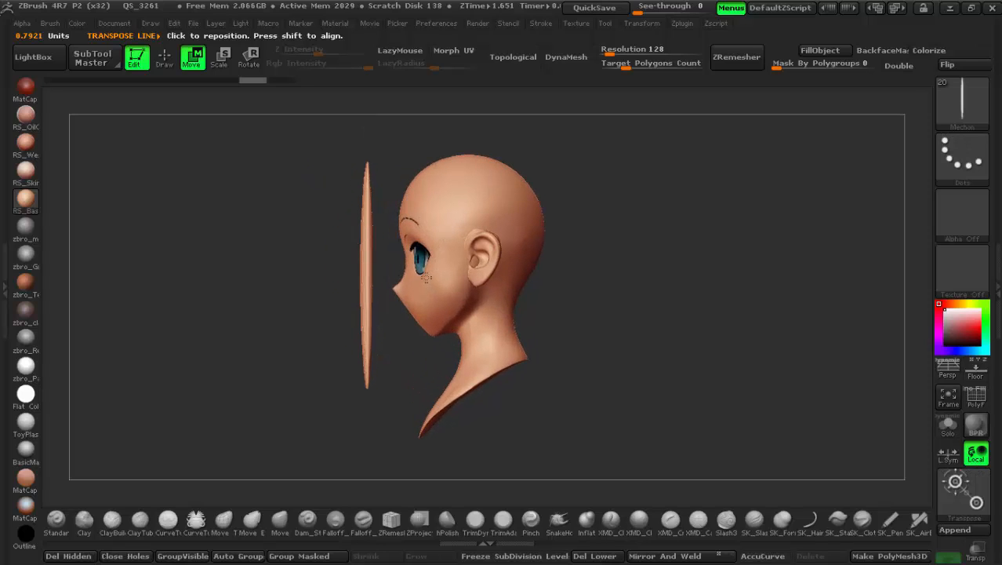
pyautogui.keyDown('alt'); pyautogui.moveTo(457, 244); pyautogui.dragTo(374, 86); pyautogui.keyUp('alt')
pyautogui.keyDown('alt'); pyautogui.moveTo(466, 202); pyautogui.dragTo(456, 174); pyautogui.keyUp('alt')
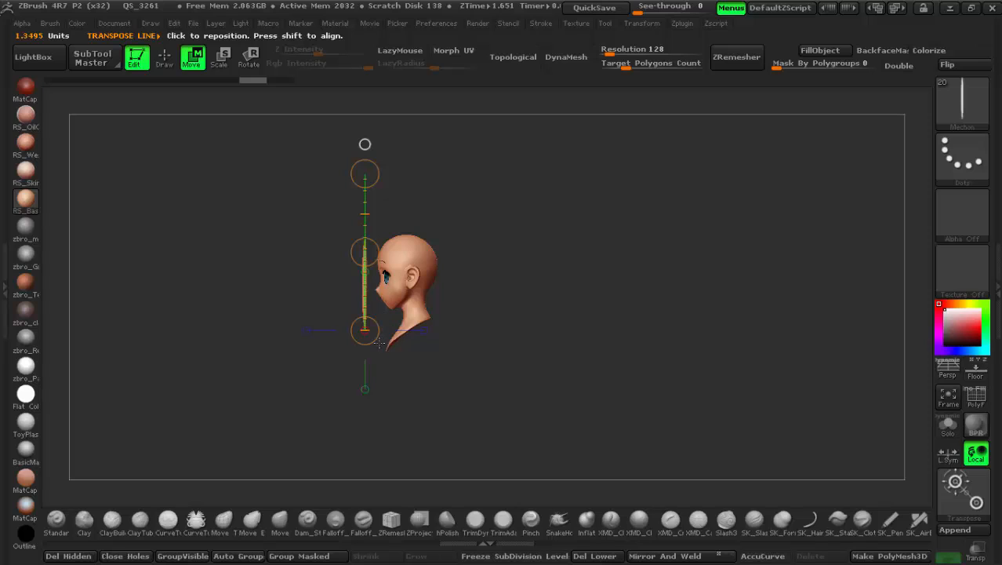
pyautogui.moveTo(374, 342); pyautogui.dragTo(372, 414)
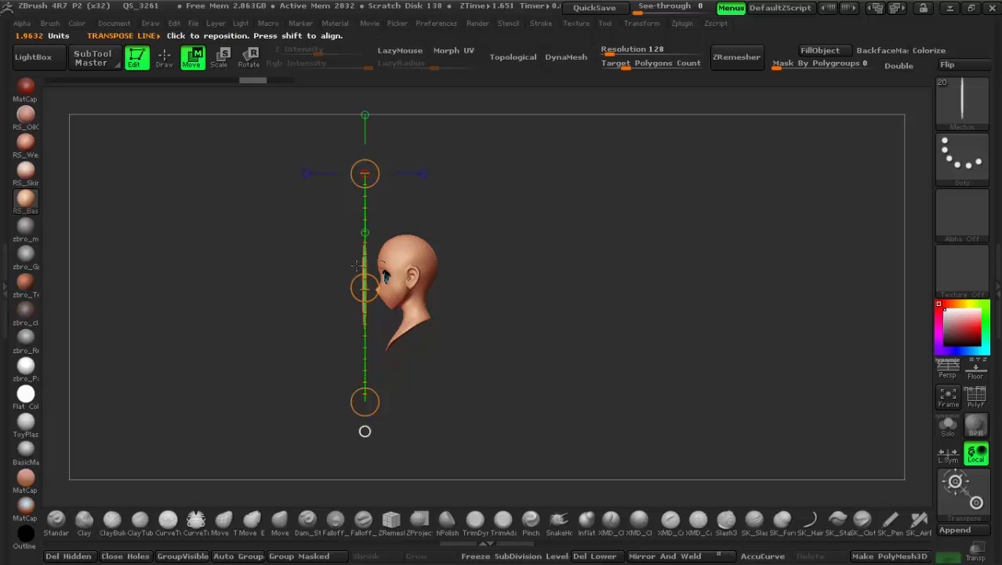
pyautogui.moveTo(374, 413); pyautogui.dragTo(376, 405)
pyautogui.moveTo(364, 283); pyautogui.dragTo(333, 280)
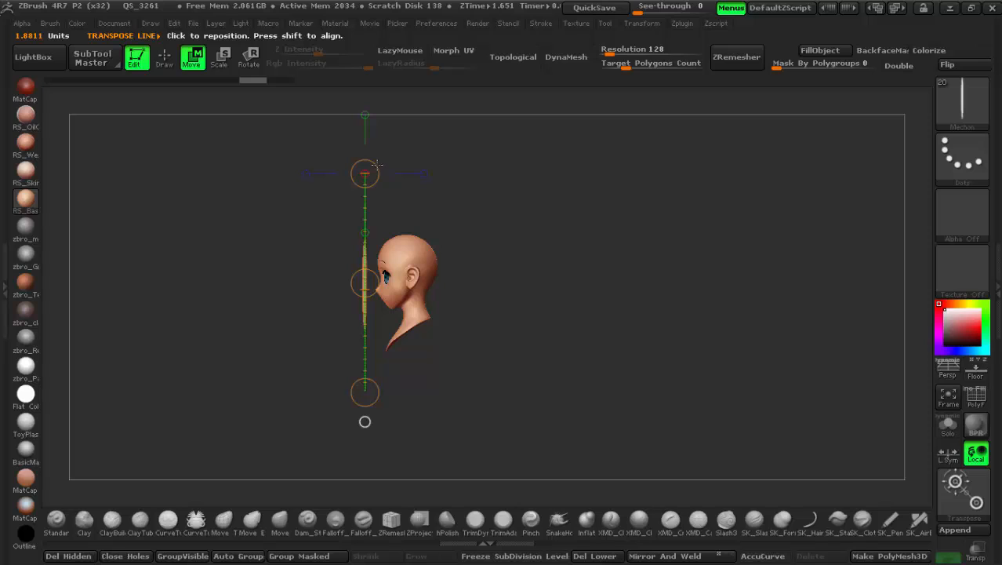
pyautogui.moveTo(378, 160); pyautogui.dragTo(375, 132)
pyautogui.moveTo(377, 401); pyautogui.dragTo(376, 434)
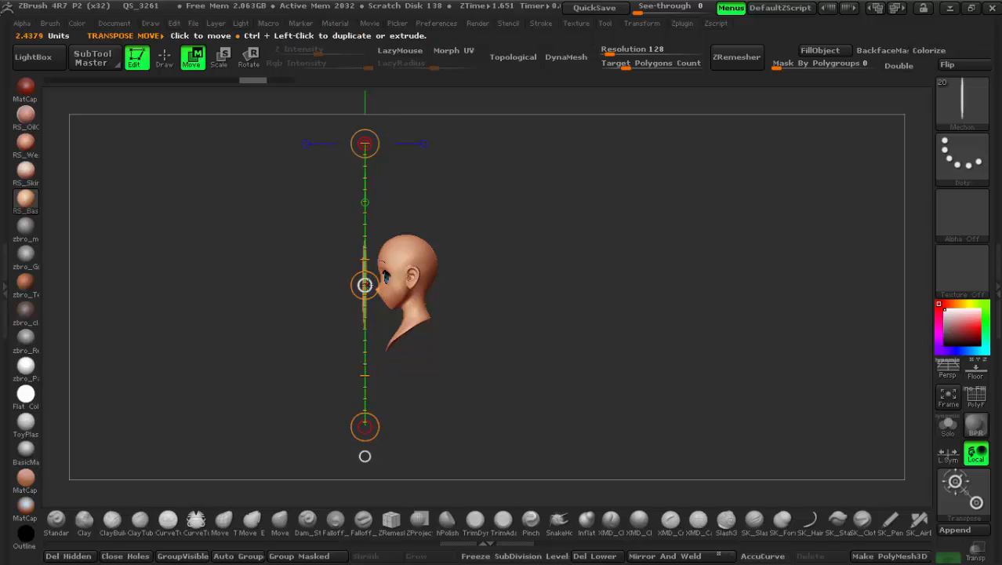
pyautogui.moveTo(364, 285); pyautogui.dragTo(250, 275)
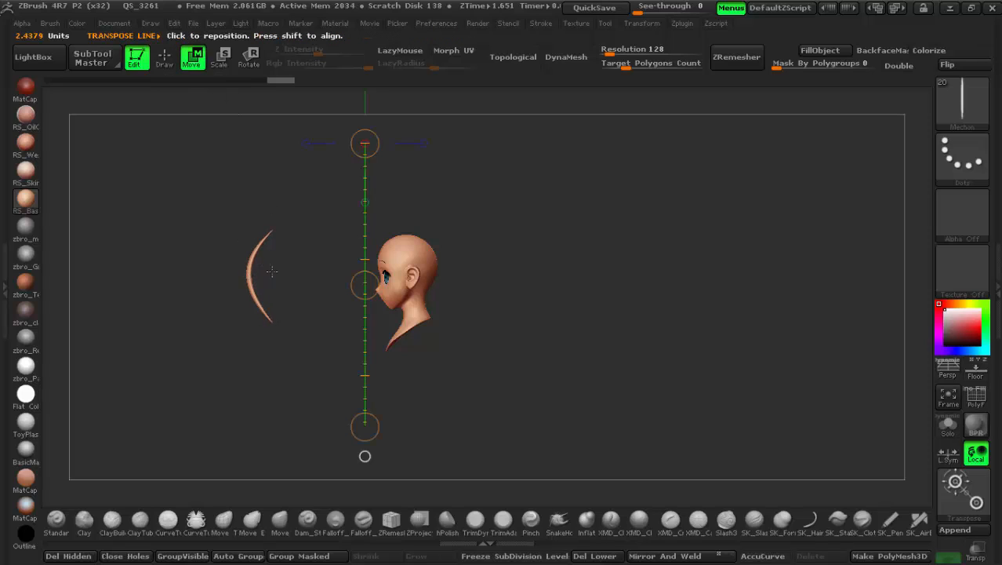
# Scale the curved strand down slightly and move it close to the front of the face
pyautogui.click(221, 56)
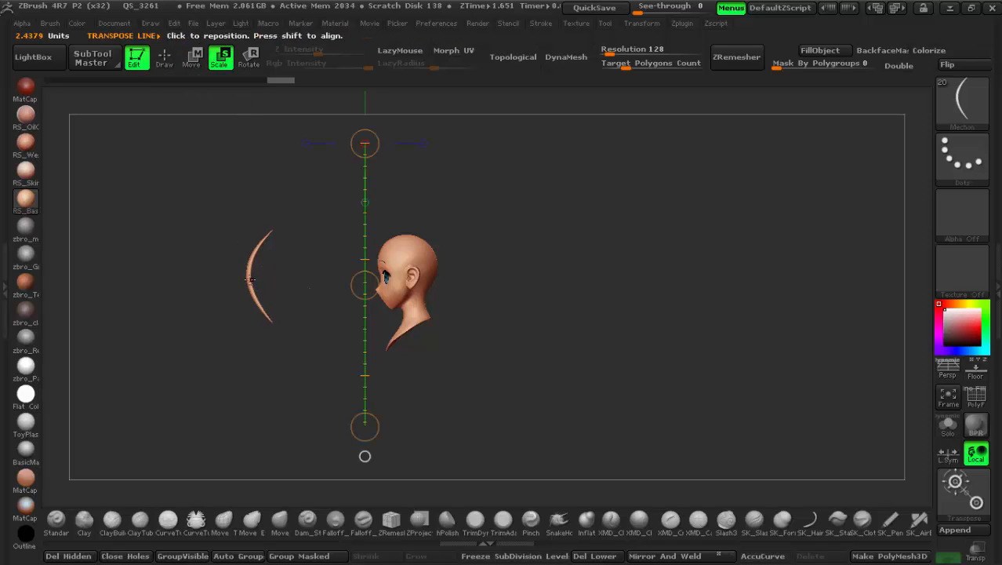
pyautogui.moveTo(250, 279); pyautogui.dragTo(408, 181)
pyautogui.moveTo(297, 256); pyautogui.dragTo(292, 251)
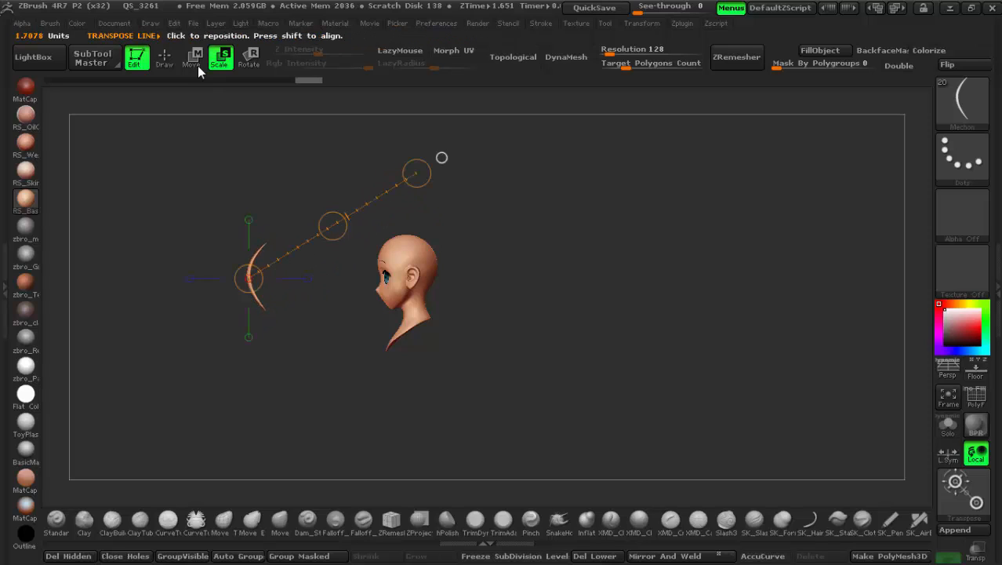
pyautogui.click(191, 55)
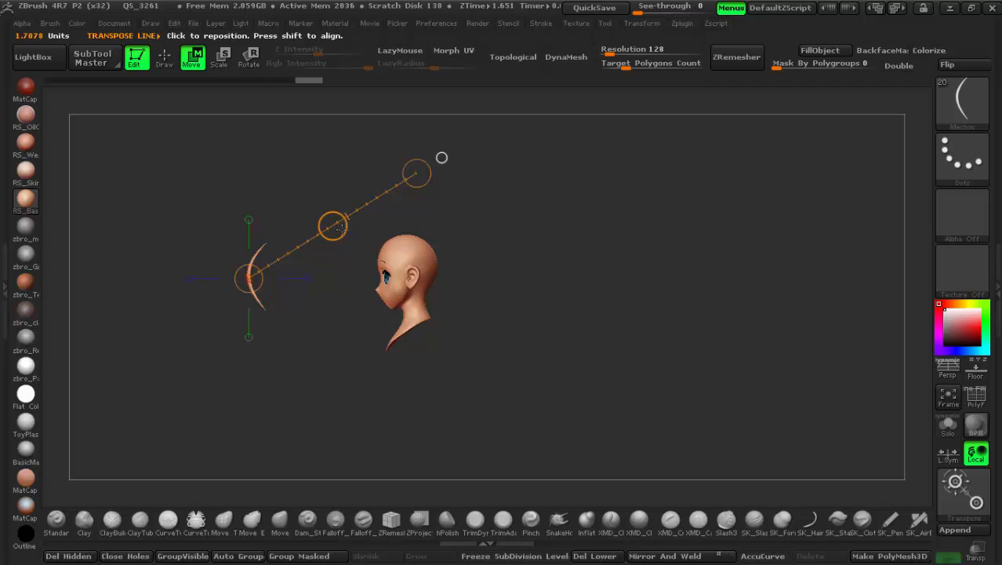
pyautogui.moveTo(338, 227); pyautogui.dragTo(449, 492)
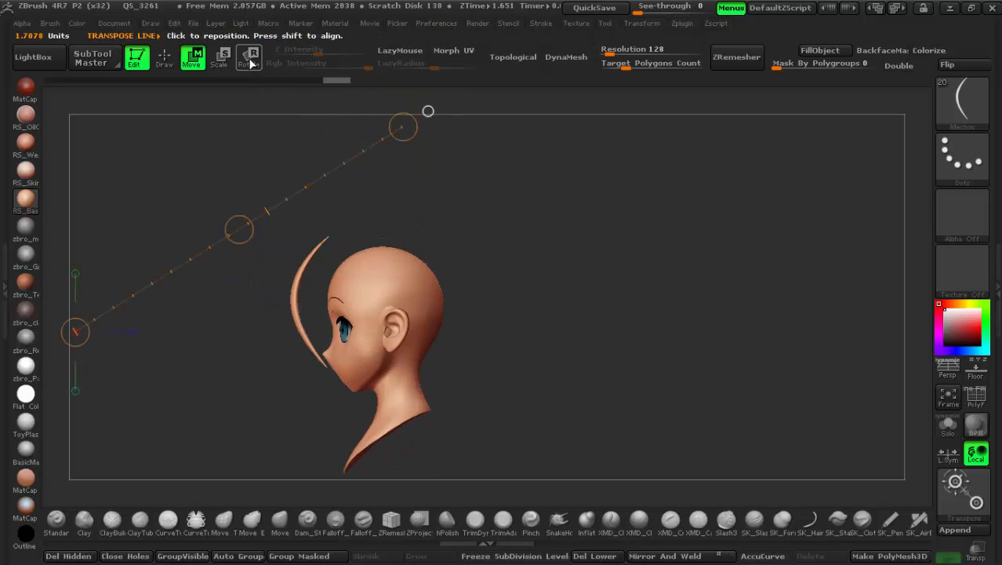
# Rotate the strand so that its curve leans back along the forehead toward the top of the head
pyautogui.click(249, 58)
pyautogui.moveTo(312, 346)
pyautogui.mouseDown()
pyautogui.moveTo(371, 166)
pyautogui.moveTo(355, 155)
pyautogui.moveTo(381, 168)
pyautogui.moveTo(404, 203)
pyautogui.mouseUp()
pyautogui.moveTo(445, 320); pyautogui.dragTo(444, 219)
# Place a Transpose line on the strand in front view and nudge the strand slightly upward along the face's centre
pyautogui.click(193, 57)
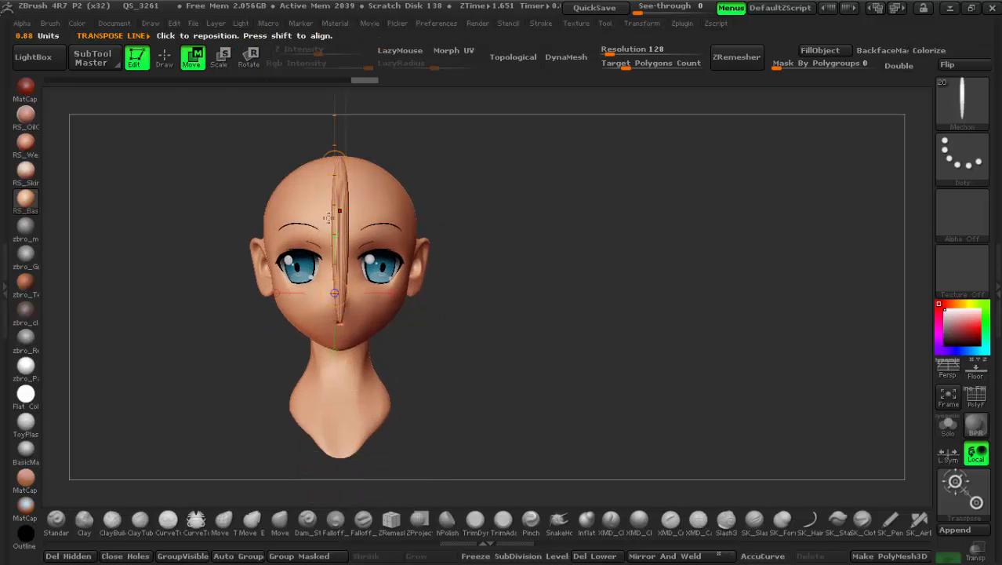
pyautogui.moveTo(336, 230); pyautogui.dragTo(338, 226)
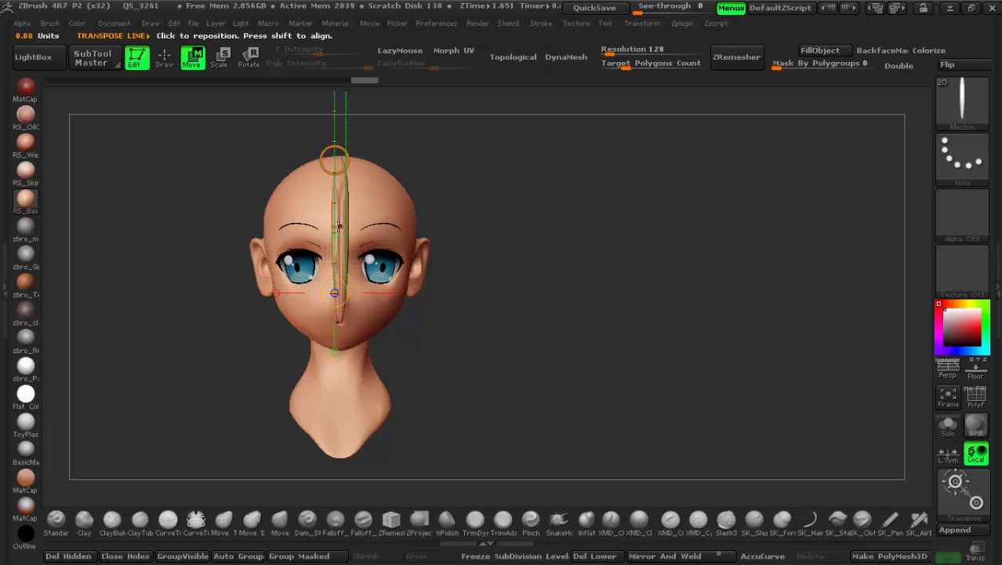
pyautogui.moveTo(335, 262); pyautogui.dragTo(340, 251)
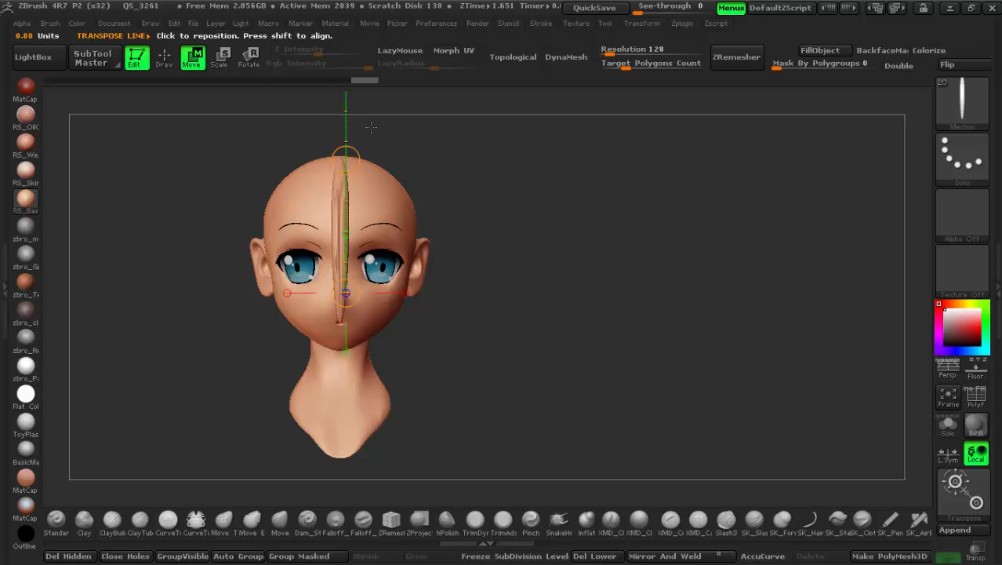
pyautogui.moveTo(340, 251); pyautogui.dragTo(419, 153)
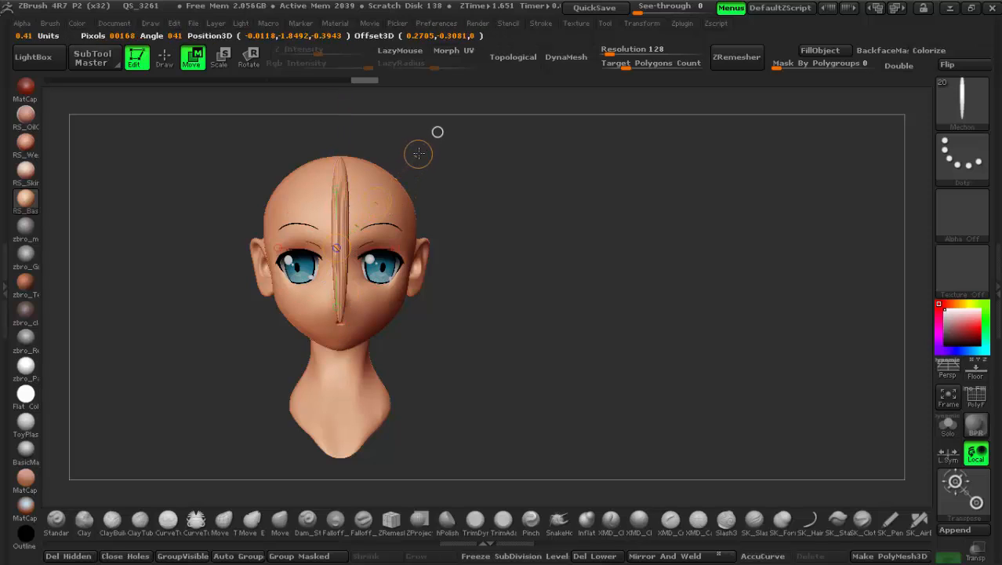
pyautogui.moveTo(378, 200); pyautogui.dragTo(375, 190)
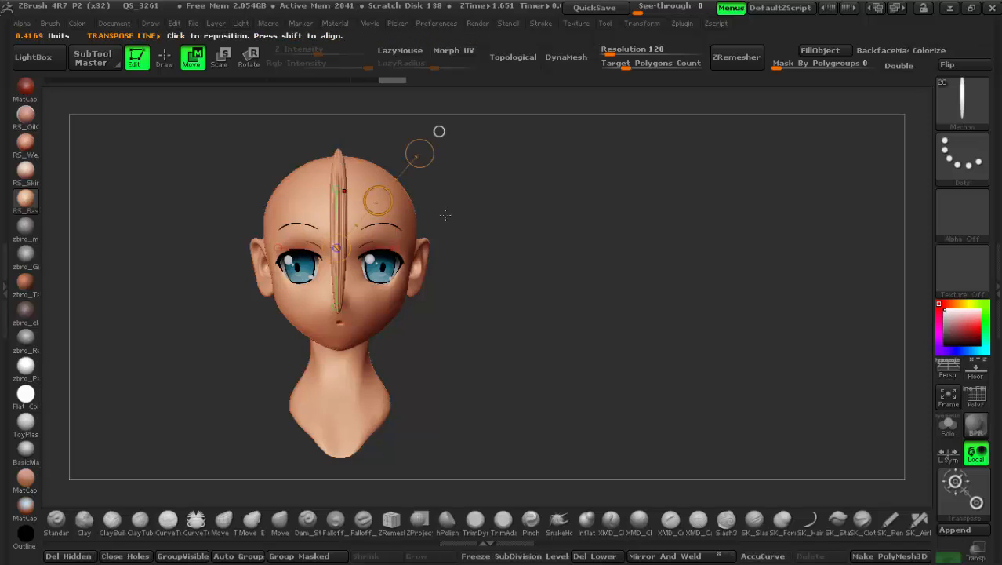
# Rotate the strand in side view so that its upper tip meets the top of the head
pyautogui.moveTo(444, 215); pyautogui.dragTo(267, 199)
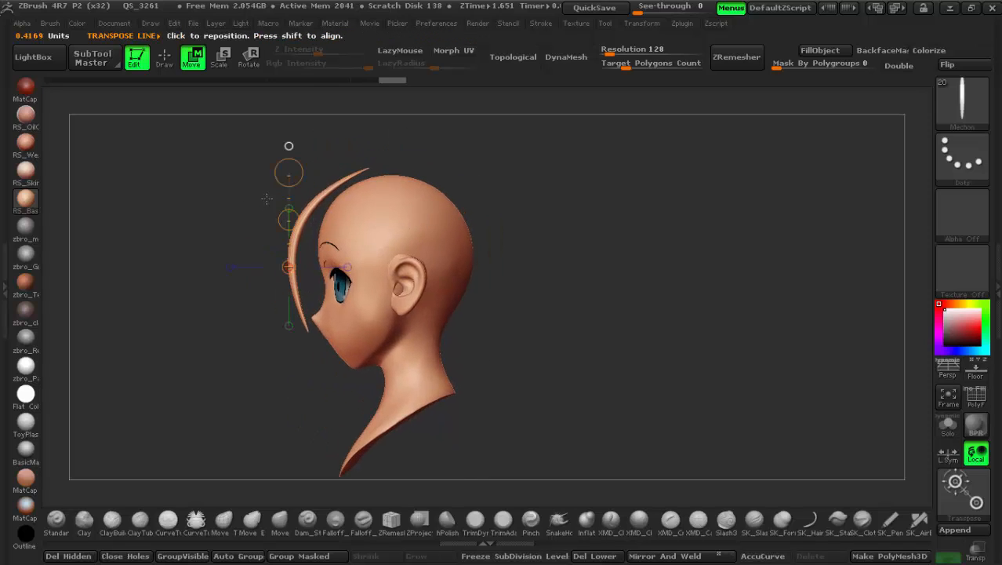
pyautogui.press('r')
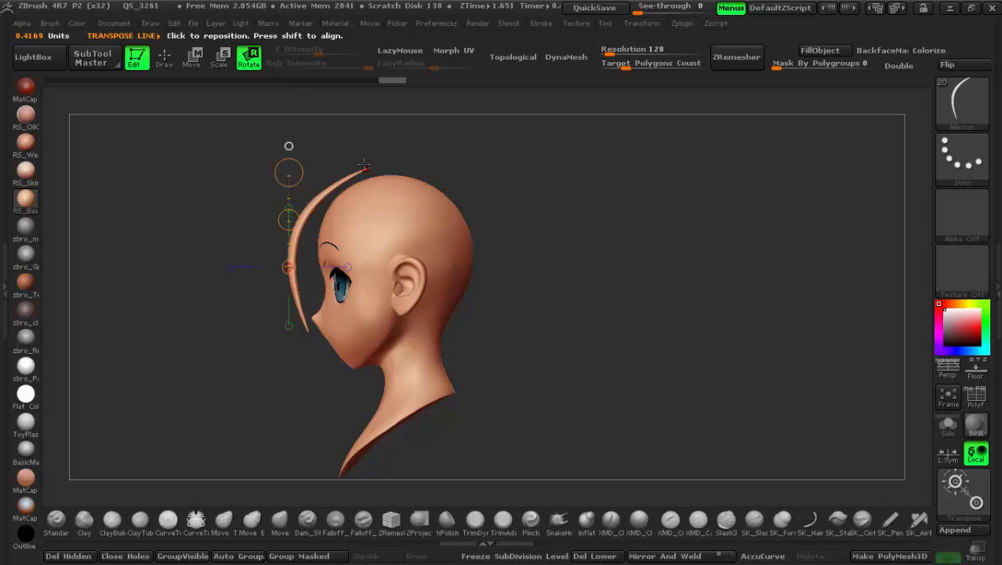
pyautogui.moveTo(364, 167)
pyautogui.mouseDown()
pyautogui.moveTo(271, 283)
pyautogui.moveTo(237, 304)
pyautogui.moveTo(327, 192)
pyautogui.moveTo(366, 167)
pyautogui.moveTo(376, 174)
pyautogui.mouseUp()
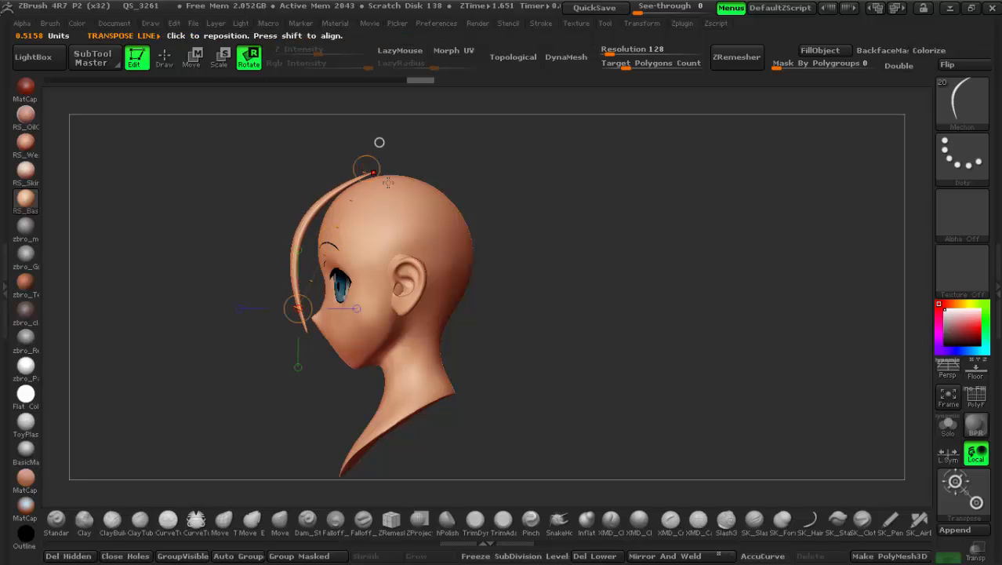
# Mask the lower part of the strand with MaskLasso, leaving the section near the crown unmasked
pyautogui.click(195, 58)
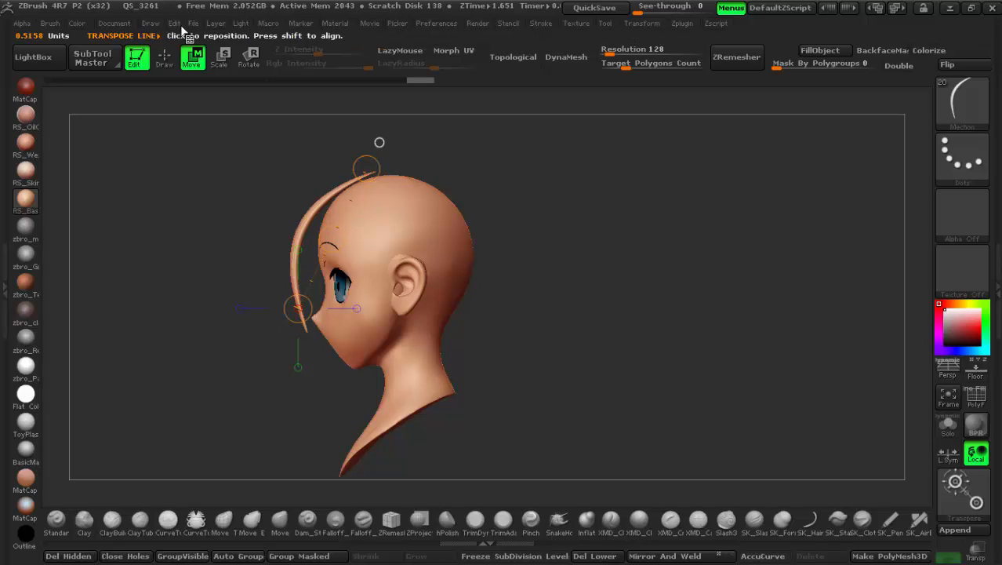
pyautogui.click(165, 57)
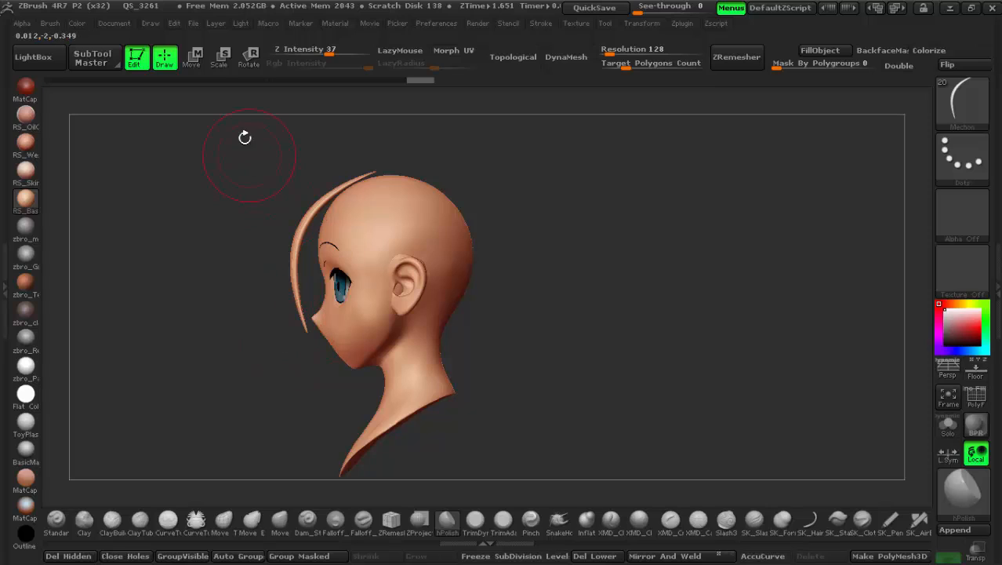
pyautogui.click(199, 58)
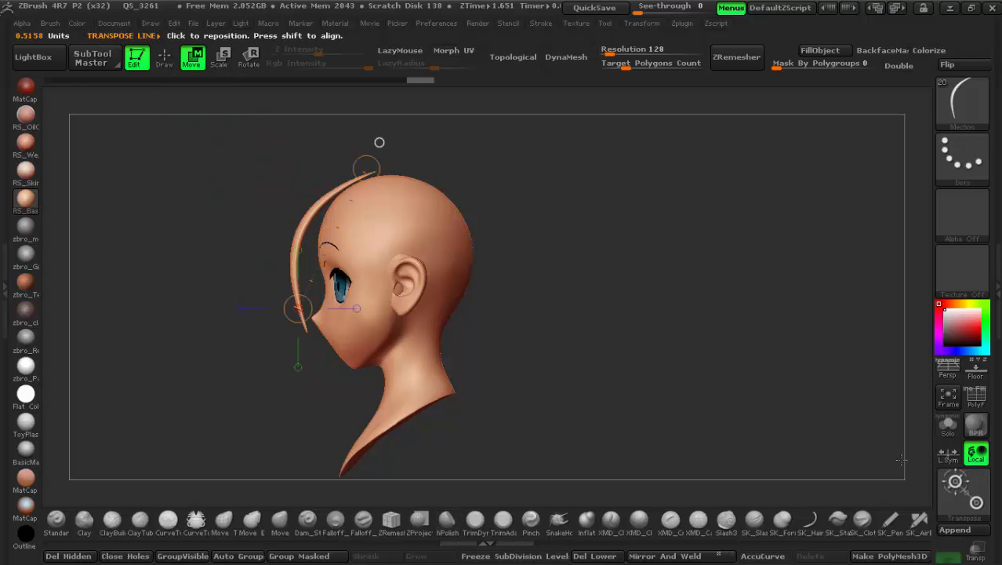
pyautogui.press('ctrl')
pyautogui.press('ctrl')
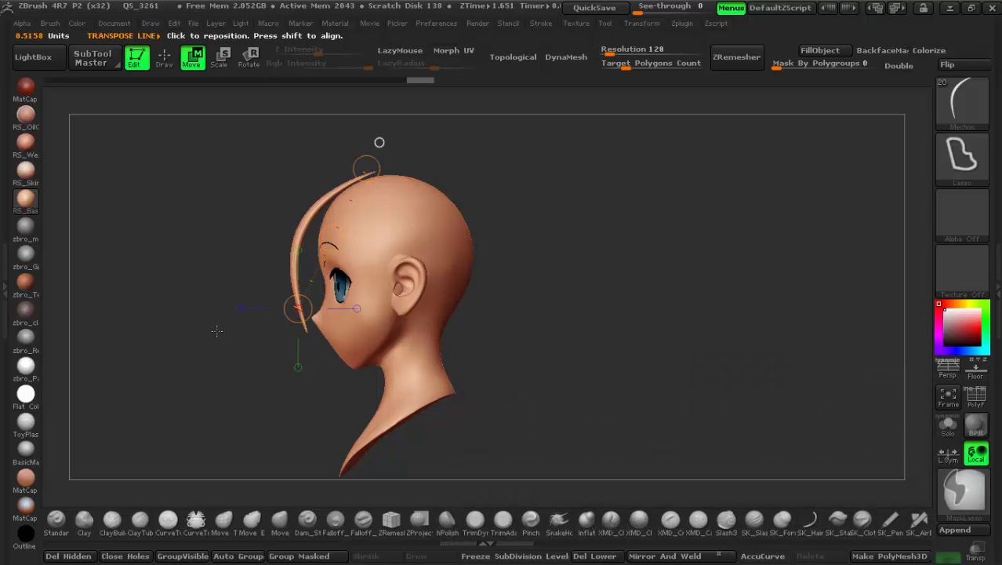
pyautogui.moveTo(217, 330)
pyautogui.keyDown('ctrl'); pyautogui.mouseDown()
pyautogui.moveTo(220, 349)
pyautogui.moveTo(235, 279)
pyautogui.moveTo(267, 228)
pyautogui.moveTo(304, 200)
pyautogui.moveTo(229, 255)
pyautogui.moveTo(242, 290)
pyautogui.moveTo(378, 293)
pyautogui.mouseUp(); pyautogui.keyUp('ctrl')
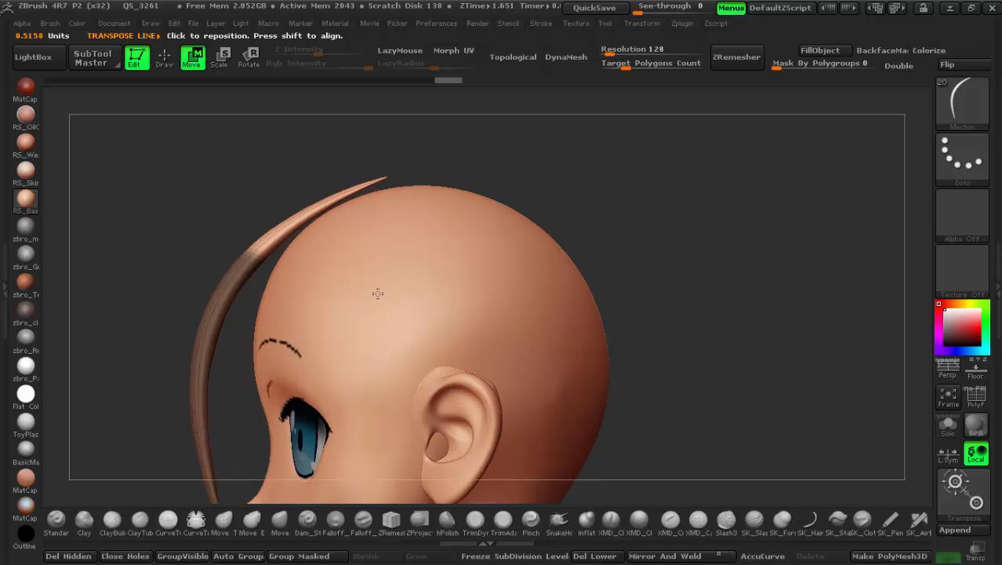
pyautogui.keyDown('alt'); pyautogui.click(247, 259); pyautogui.keyUp('alt')
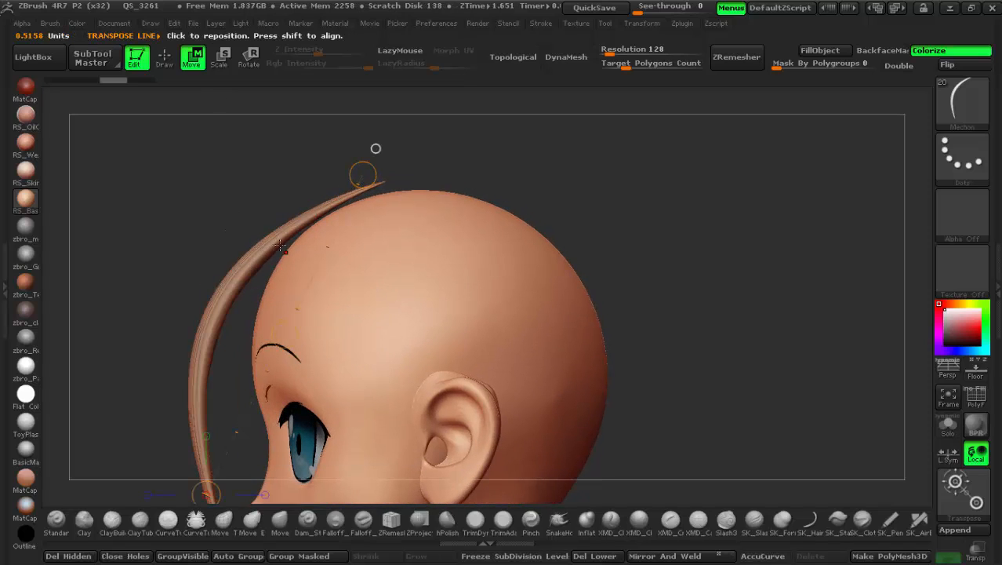
pyautogui.moveTo(360, 305)
pyautogui.keyDown('ctrl'); pyautogui.mouseDown(button='right')
pyautogui.moveTo(369, 239)
pyautogui.moveTo(407, 147)
pyautogui.mouseUp(button='right'); pyautogui.keyUp('ctrl')
pyautogui.moveTo(258, 203)
pyautogui.keyDown('ctrl'); pyautogui.mouseDown()
pyautogui.moveTo(346, 449)
pyautogui.moveTo(404, 259)
pyautogui.moveTo(363, 194)
pyautogui.moveTo(342, 185)
pyautogui.mouseUp(); pyautogui.keyUp('ctrl')
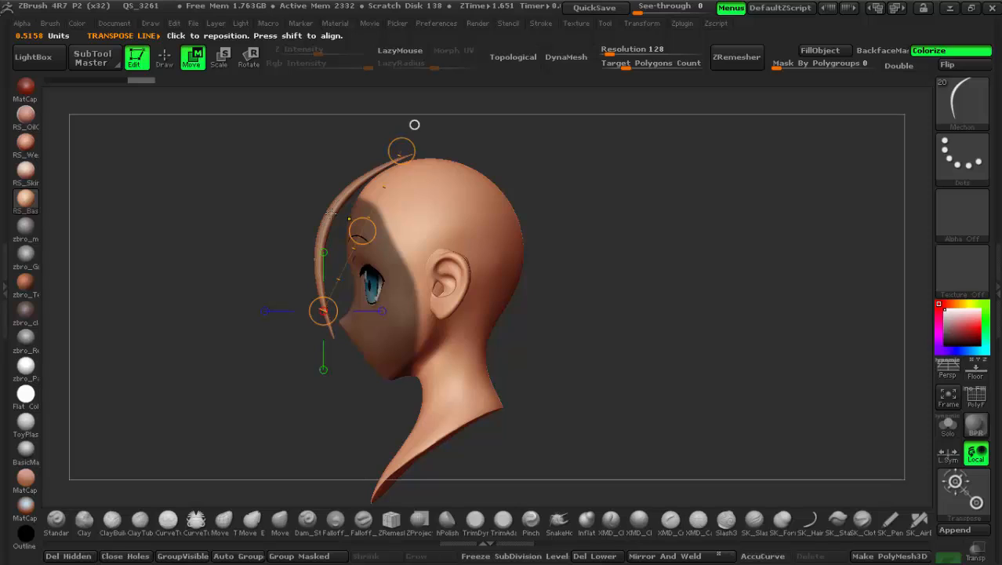
pyautogui.keyDown('ctrl'); pyautogui.click(704, 235); pyautogui.keyUp('ctrl')
pyautogui.moveTo(669, 195)
pyautogui.keyDown('ctrl'); pyautogui.mouseDown()
pyautogui.moveTo(705, 325)
pyautogui.moveTo(712, 317)
pyautogui.mouseUp(); pyautogui.keyUp('ctrl')
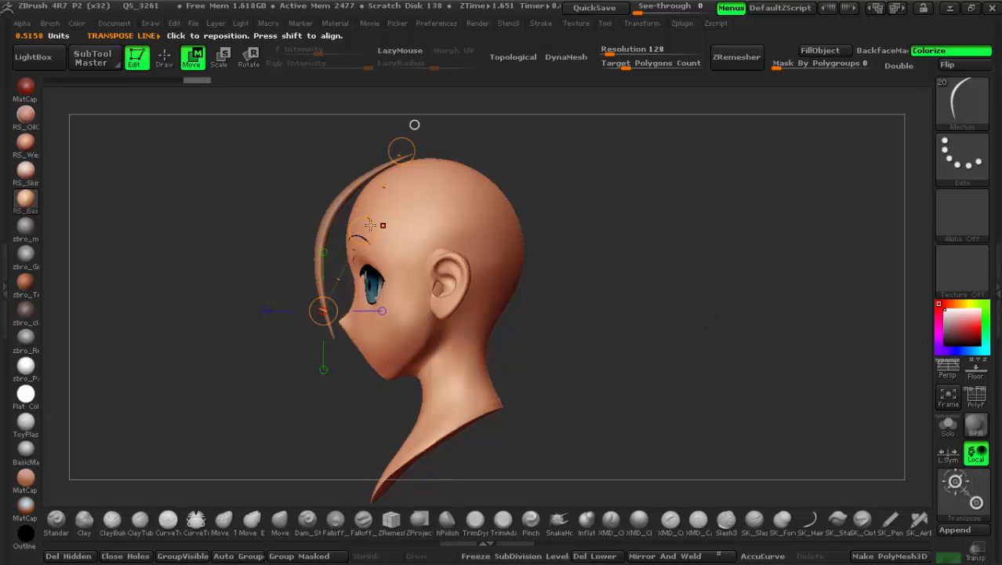
# Reselect the Mechon strand, set a Transpose line from the mask edge to the tip, and lift the unmasked upper part
pyautogui.keyDown('alt'); pyautogui.click(332, 215); pyautogui.keyUp('alt')
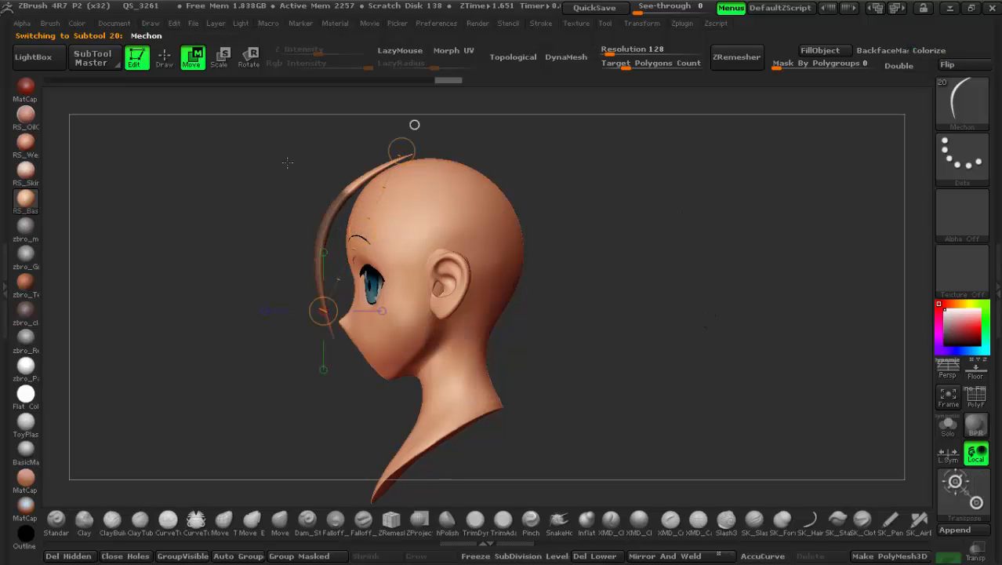
pyautogui.moveTo(285, 231)
pyautogui.keyDown('alt'); pyautogui.mouseDown()
pyautogui.moveTo(465, 194)
pyautogui.moveTo(389, 282)
pyautogui.mouseUp(); pyautogui.keyUp('alt')
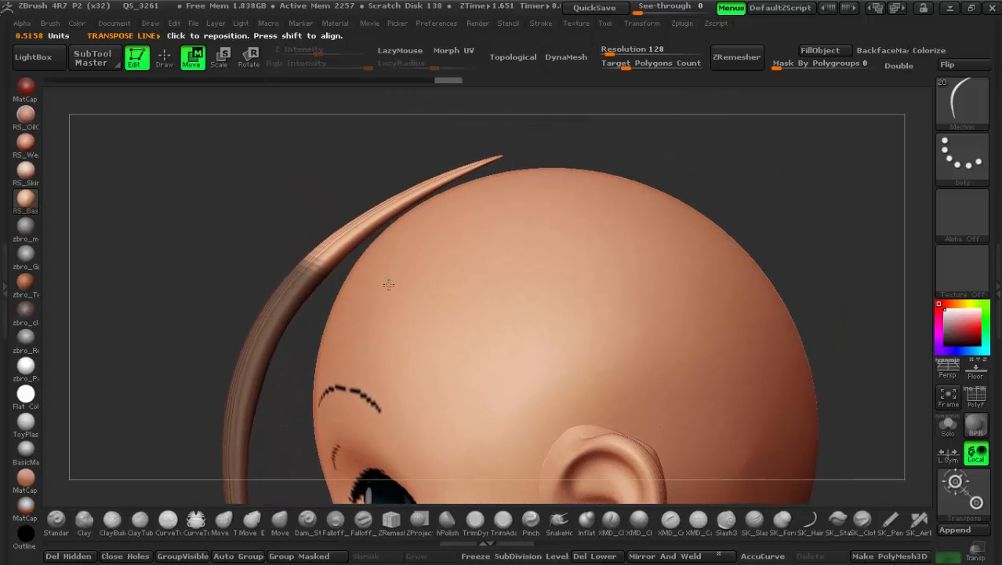
pyautogui.moveTo(315, 262)
pyautogui.mouseDown()
pyautogui.moveTo(510, 148)
pyautogui.moveTo(496, 155)
pyautogui.moveTo(517, 196)
pyautogui.moveTo(506, 147)
pyautogui.moveTo(460, 91)
pyautogui.moveTo(509, 217)
pyautogui.moveTo(485, 107)
pyautogui.moveTo(512, 208)
pyautogui.moveTo(488, 157)
pyautogui.moveTo(499, 124)
pyautogui.mouseUp()
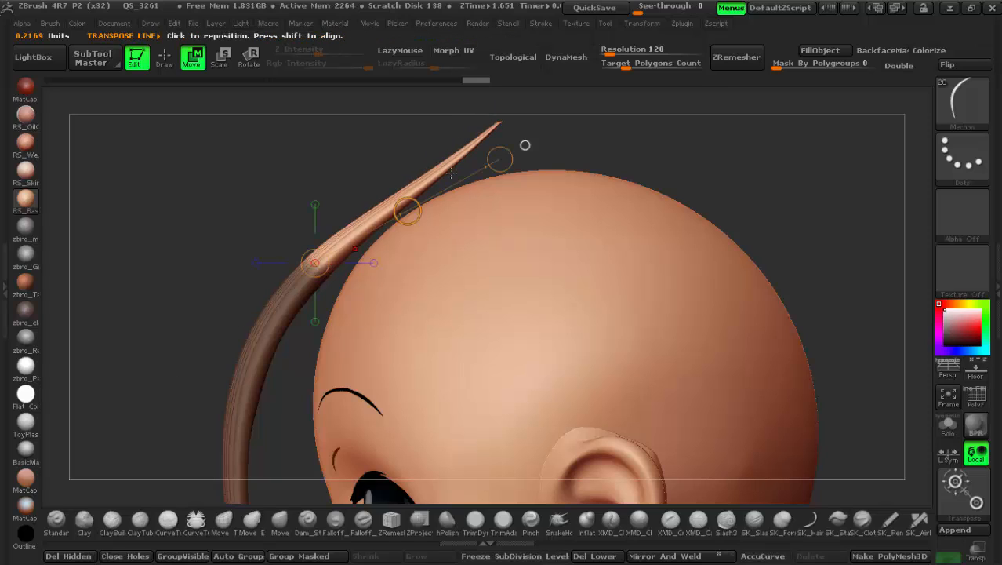
# Try another adjustment from the tip end of the Transpose line, inspect the strand's tip up close, and undo it
pyautogui.moveTo(502, 158); pyautogui.dragTo(518, 145)
pyautogui.keyDown('ctrl'); pyautogui.moveTo(559, 258); pyautogui.dragTo(580, 394, button='right'); pyautogui.keyUp('ctrl')
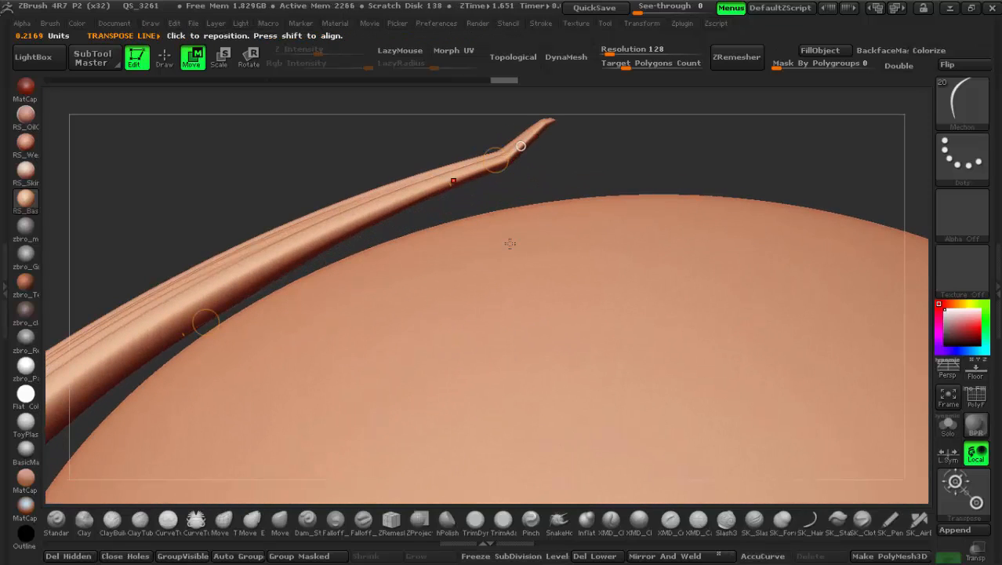
pyautogui.keyDown('ctrl'); pyautogui.moveTo(513, 269); pyautogui.dragTo(493, 236, button='right'); pyautogui.keyUp('ctrl')
pyautogui.hotkey('ctrl', 'z')
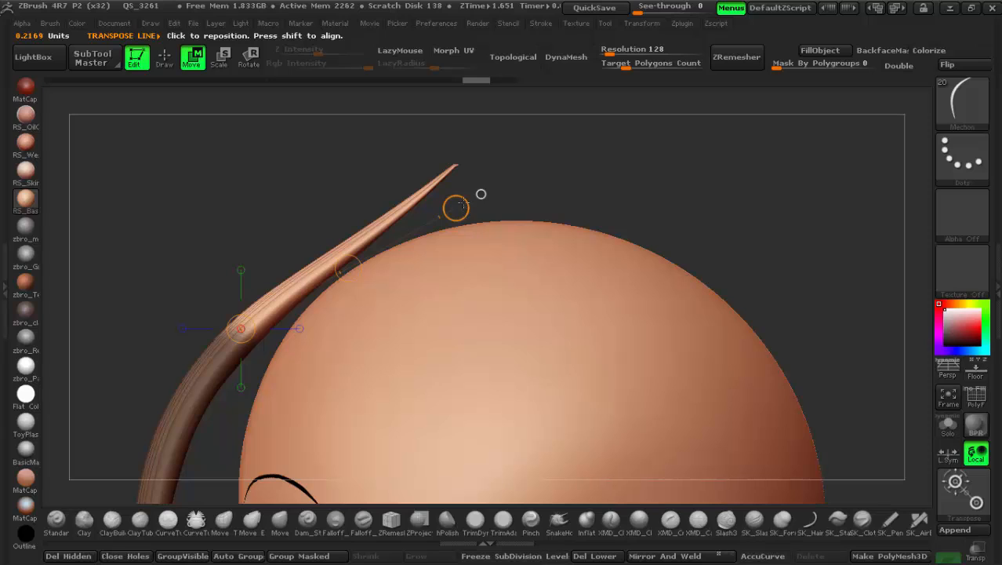
# Extend the Transpose line beyond the strand's upper tip, bend the unmasked part down onto the crown, and clear the mask
pyautogui.moveTo(458, 206); pyautogui.dragTo(533, 100)
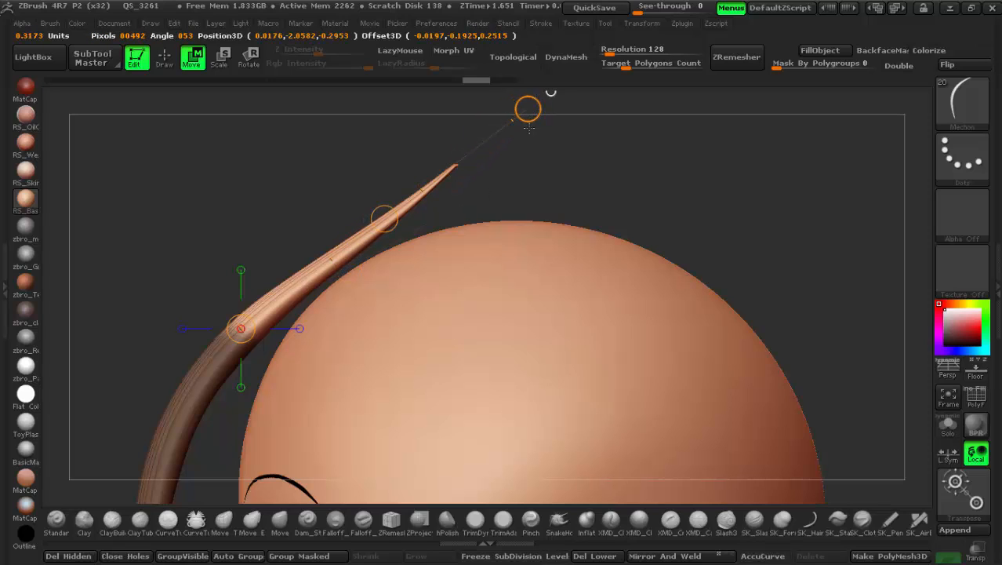
pyautogui.keyDown('alt'); pyautogui.moveTo(530, 138); pyautogui.dragTo(519, 179, button='right'); pyautogui.keyUp('alt')
pyautogui.moveTo(518, 150); pyautogui.dragTo(566, 278)
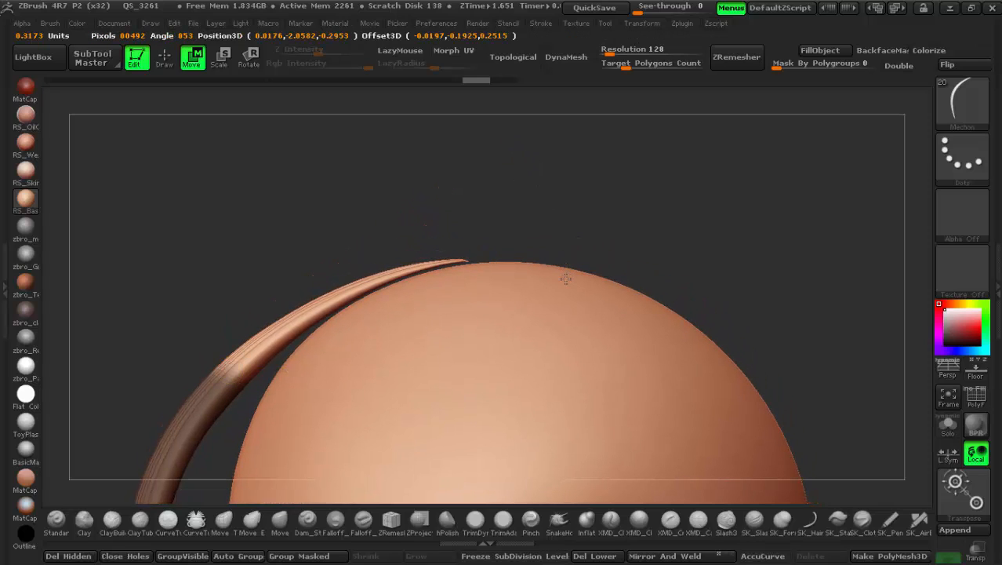
pyautogui.keyDown('alt'); pyautogui.moveTo(526, 373); pyautogui.dragTo(608, 275, button='right'); pyautogui.keyUp('alt')
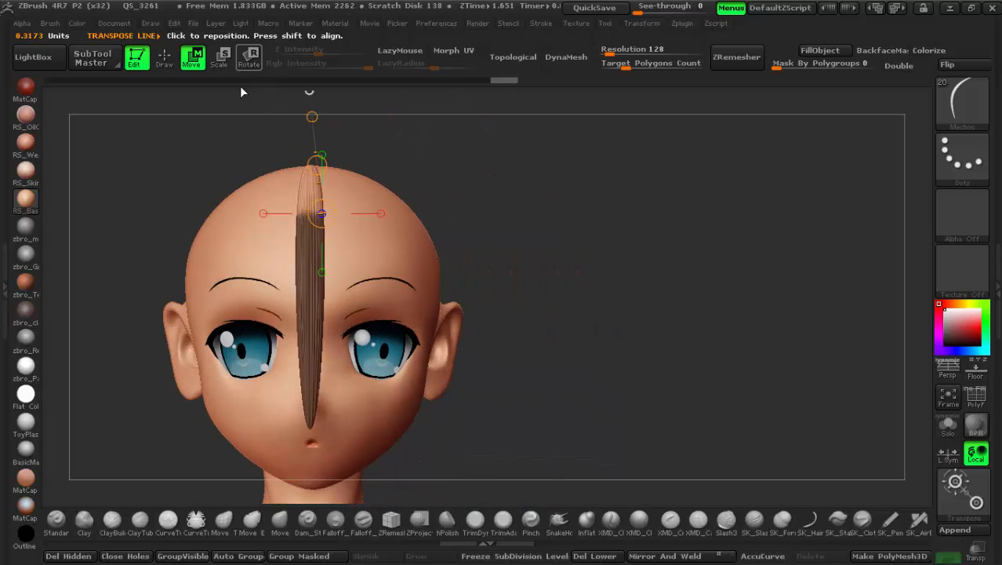
pyautogui.keyDown('ctrl'); pyautogui.moveTo(519, 241); pyautogui.dragTo(538, 246); pyautogui.keyUp('ctrl')
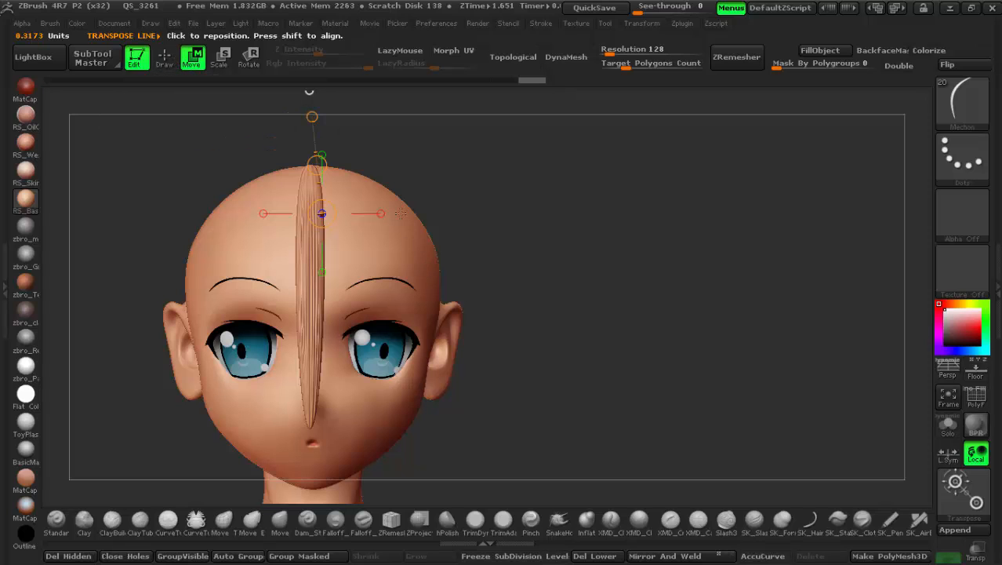
# Set a Transpose line from the strand's crown end to its lower tip and scale the strand down towards the crown
pyautogui.moveTo(535, 252)
pyautogui.mouseDown(button='right')
pyautogui.moveTo(503, 256)
pyautogui.moveTo(537, 255)
pyautogui.moveTo(497, 274)
pyautogui.moveTo(439, 235)
pyautogui.mouseUp(button='right')
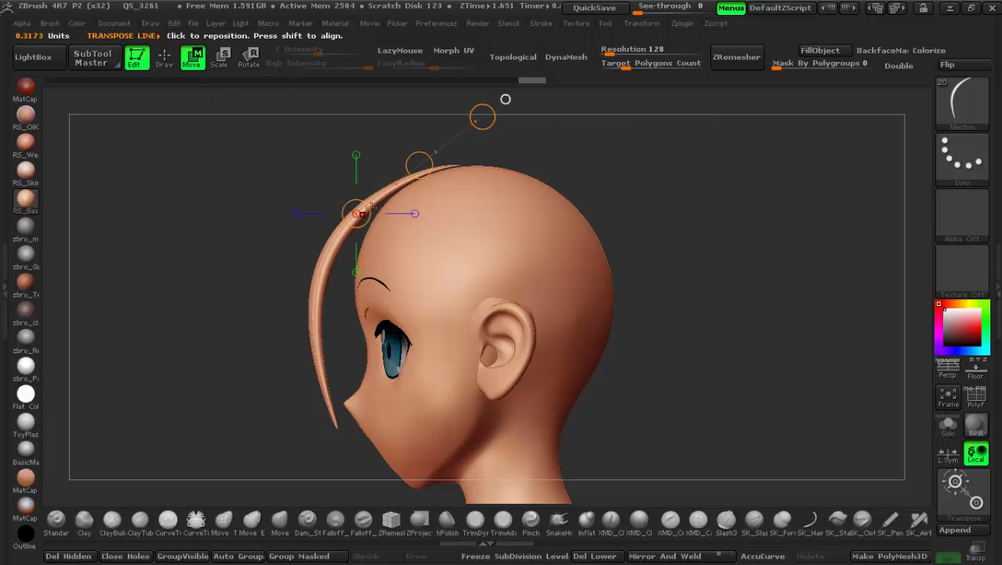
pyautogui.moveTo(372, 203); pyautogui.dragTo(457, 197)
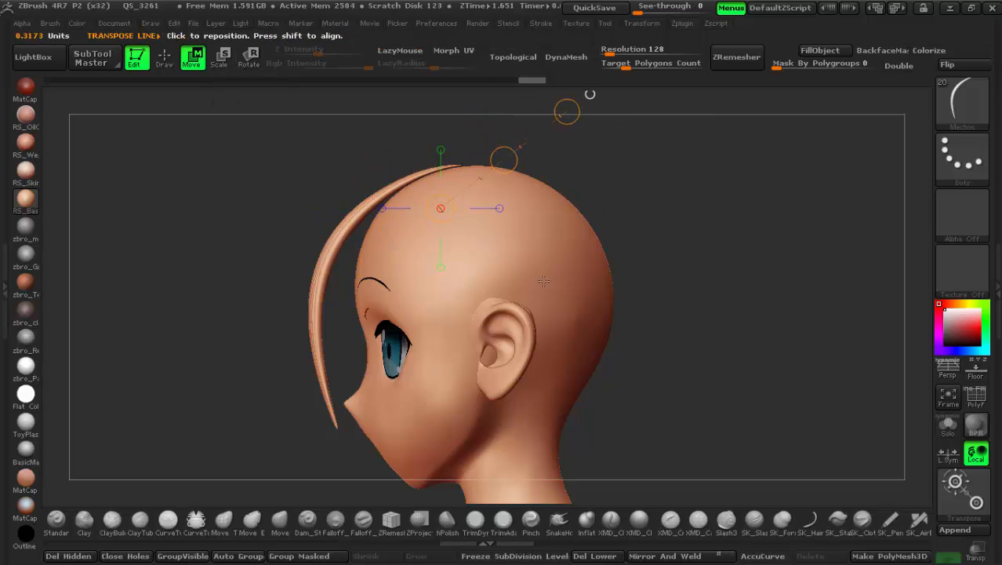
pyautogui.moveTo(543, 280); pyautogui.dragTo(624, 275, button='right')
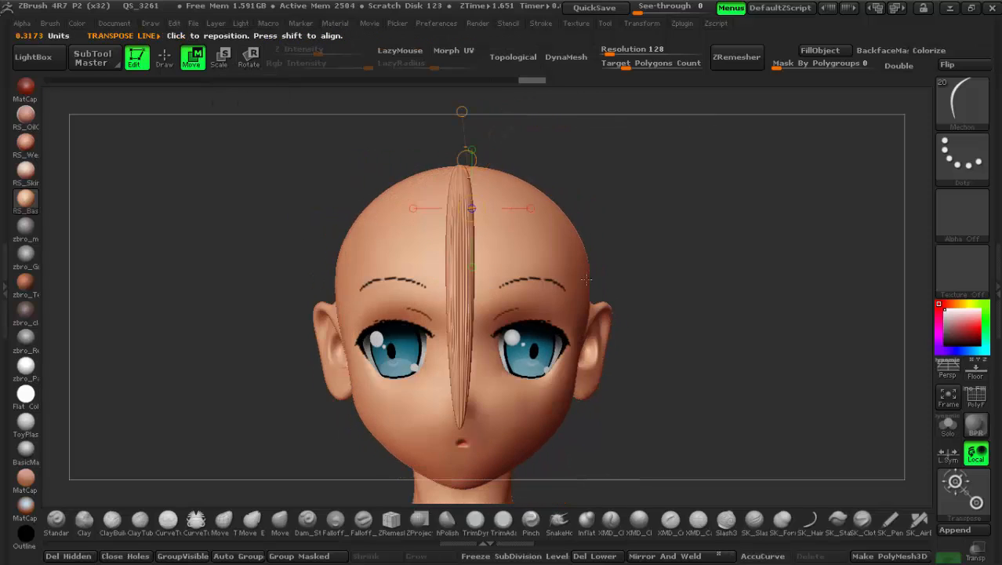
pyautogui.click(250, 58)
pyautogui.moveTo(524, 336); pyautogui.dragTo(502, 295, button='right')
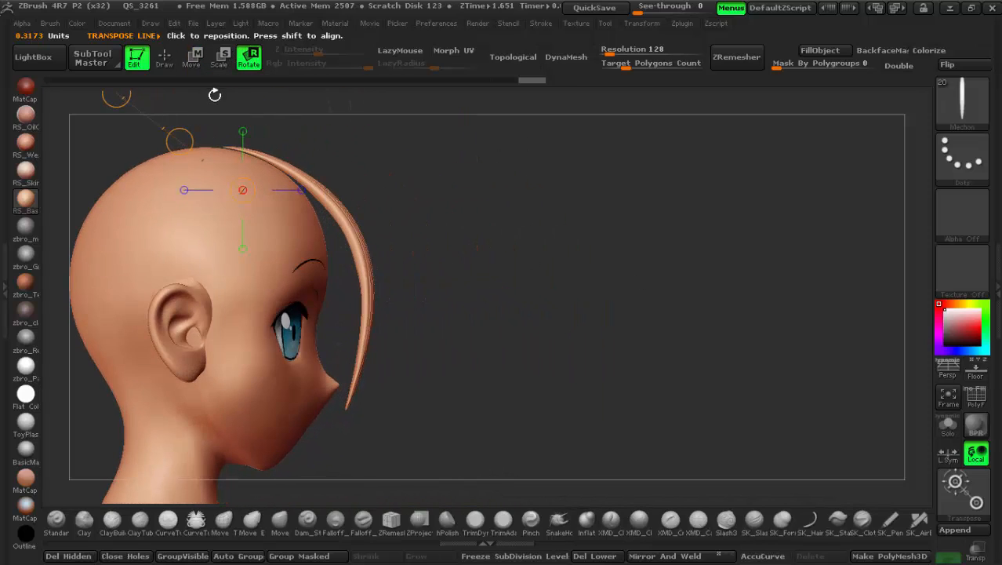
pyautogui.click(219, 57)
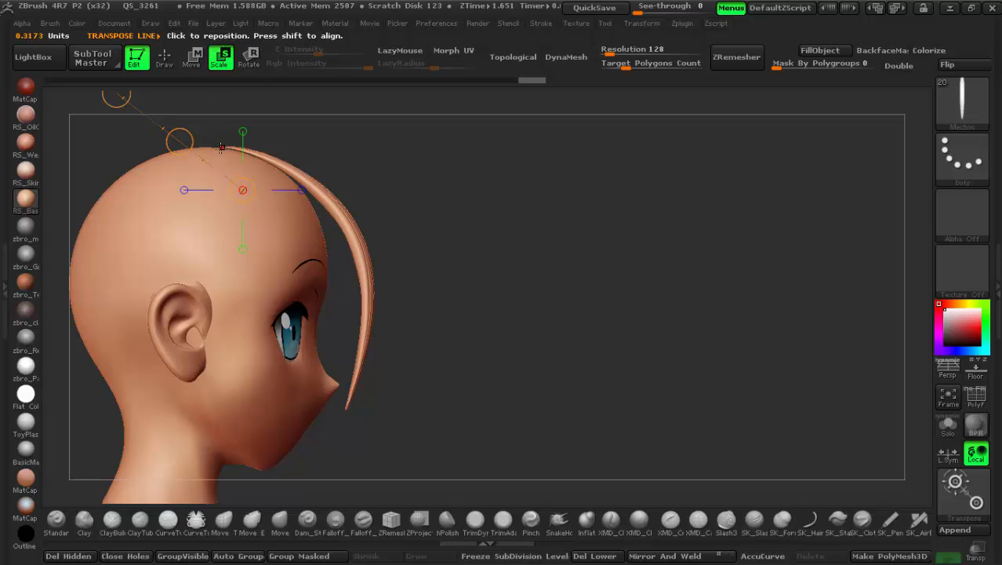
pyautogui.moveTo(221, 146); pyautogui.dragTo(349, 392)
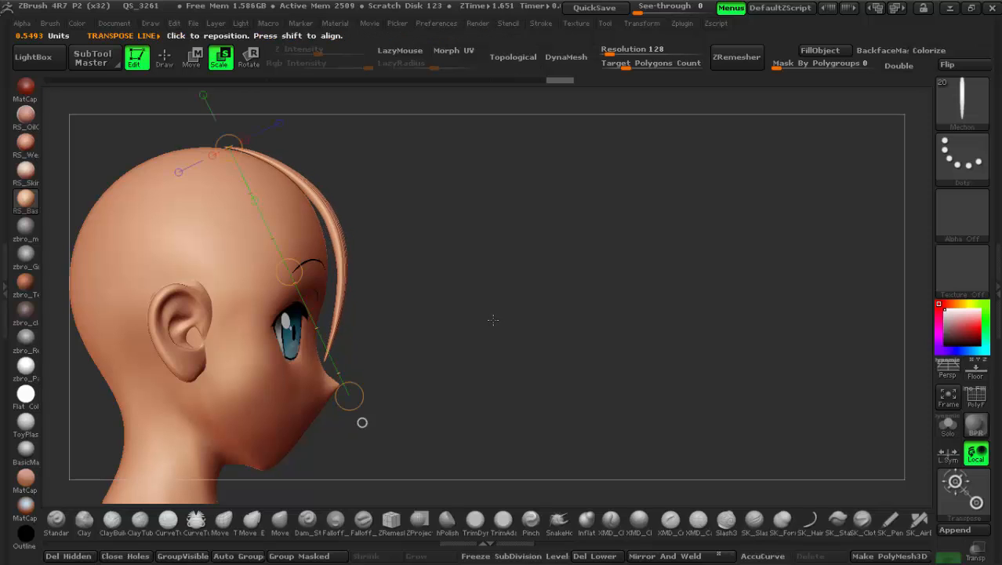
pyautogui.moveTo(494, 319); pyautogui.dragTo(405, 331)
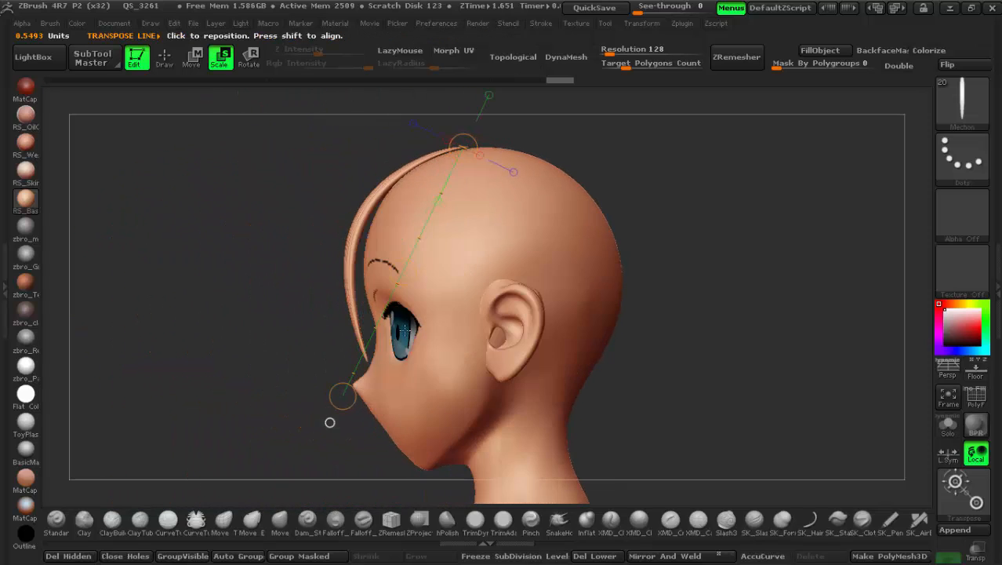
# Rotate the strand about its crown end in front view so that its lower tip lies over the character's left eye
pyautogui.moveTo(461, 238); pyautogui.dragTo(508, 224)
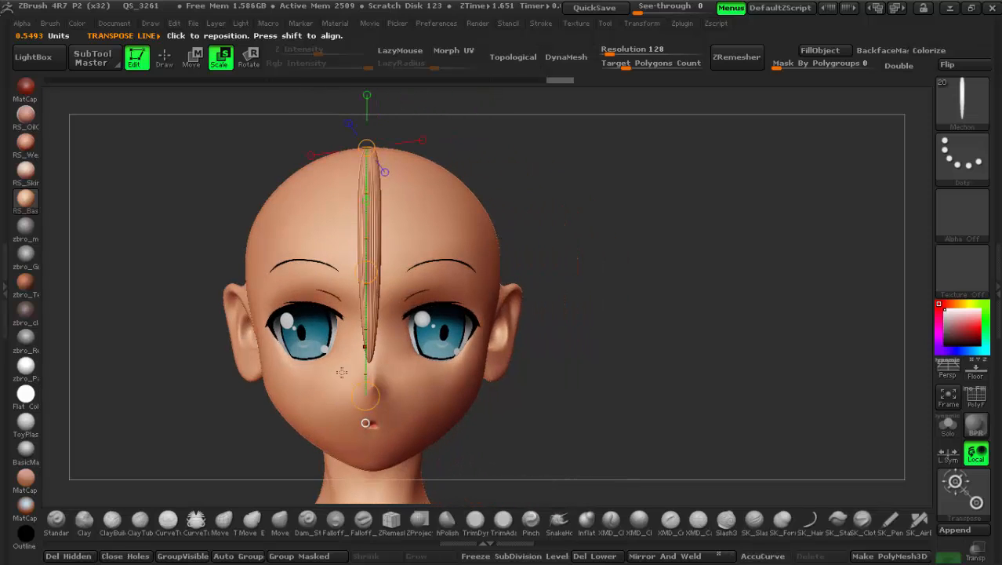
pyautogui.click(249, 57)
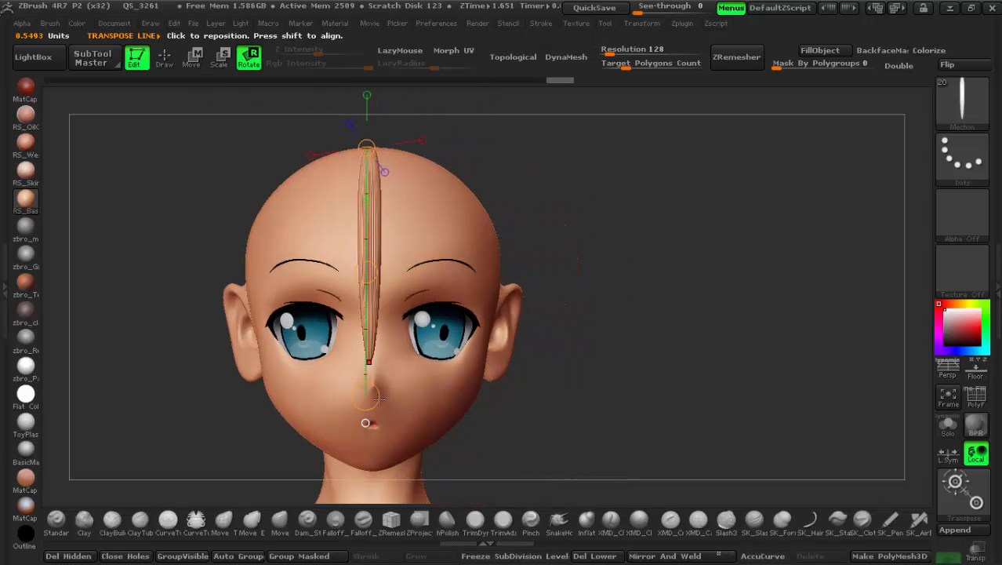
pyautogui.moveTo(368, 396); pyautogui.dragTo(437, 391)
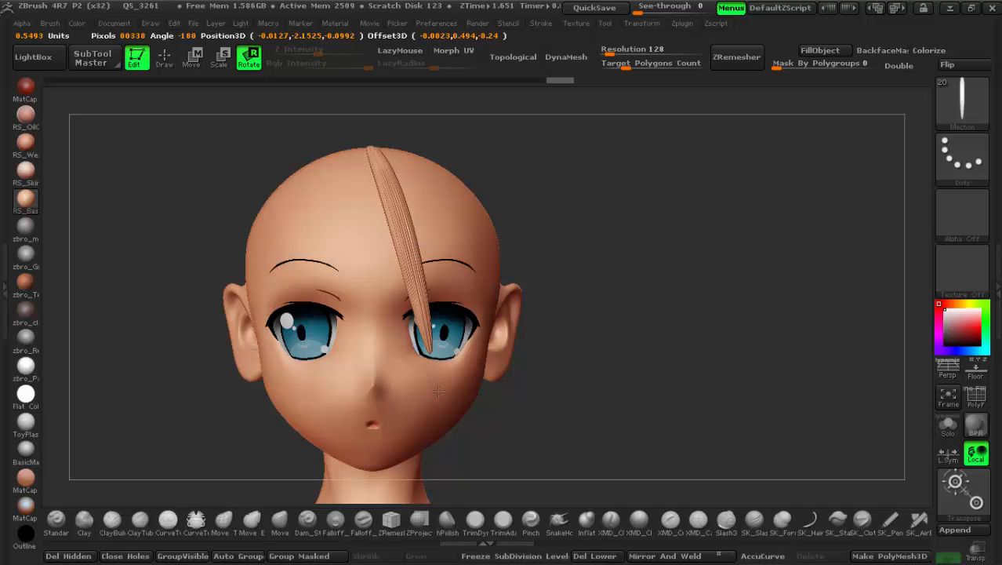
pyautogui.moveTo(516, 270)
pyautogui.mouseDown()
pyautogui.moveTo(384, 265)
pyautogui.moveTo(551, 267)
pyautogui.moveTo(516, 265)
pyautogui.mouseUp()
pyautogui.click(198, 61)
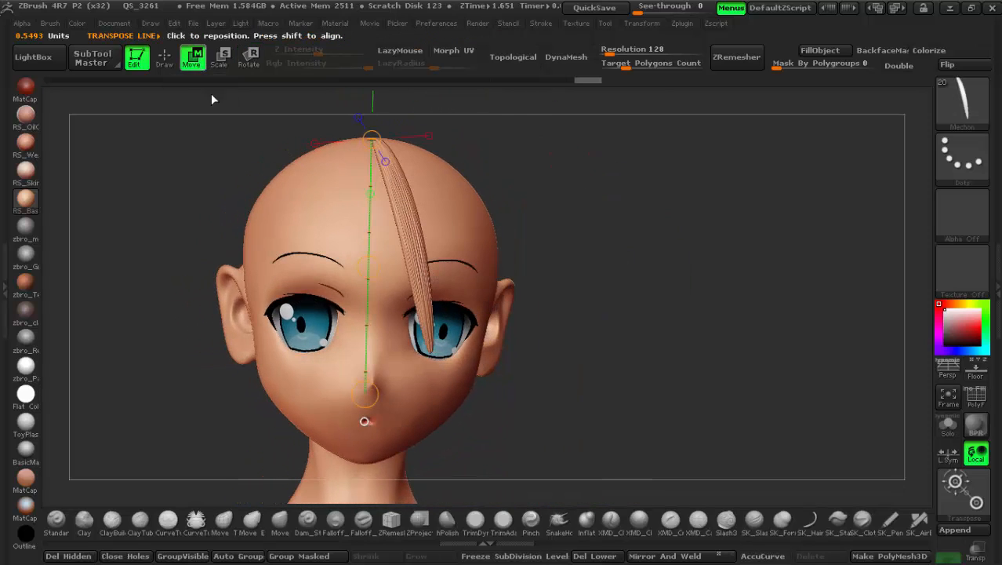
pyautogui.moveTo(376, 356)
pyautogui.mouseDown(button='right')
pyautogui.moveTo(330, 404)
pyautogui.moveTo(334, 373)
pyautogui.moveTo(381, 353)
pyautogui.mouseUp(button='right')
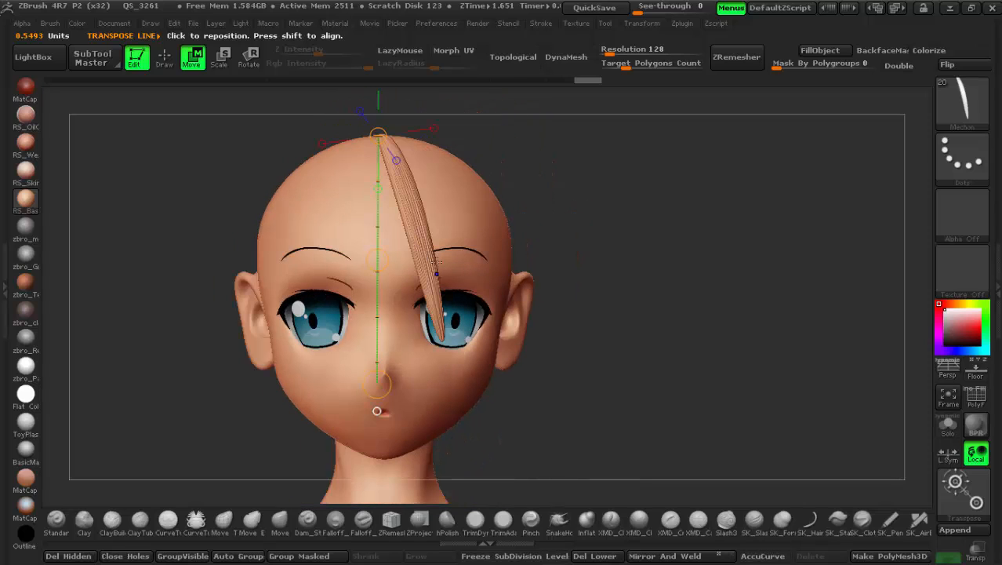
pyautogui.keyDown('alt'); pyautogui.moveTo(399, 178); pyautogui.dragTo(373, 193, button='right'); pyautogui.keyUp('alt')
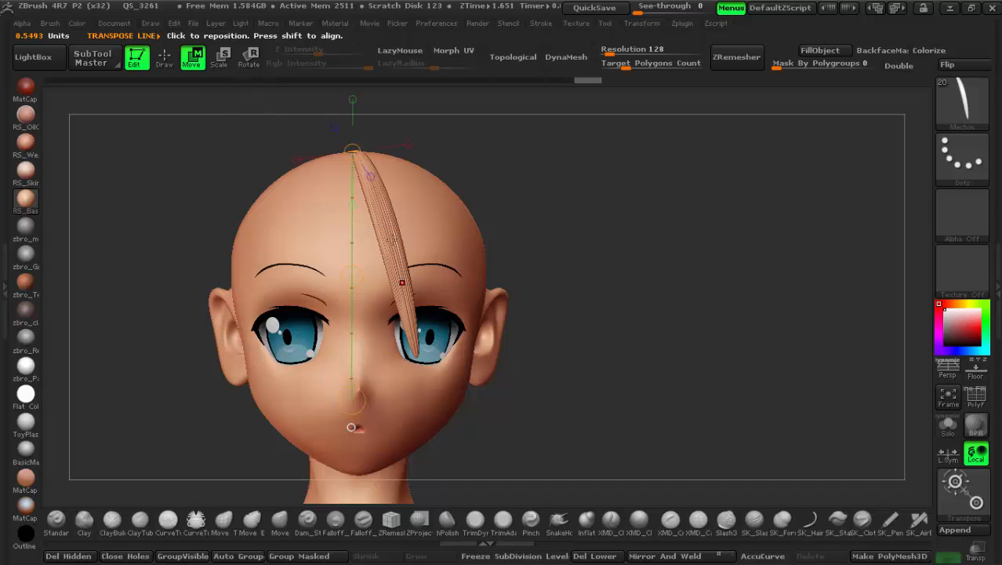
pyautogui.moveTo(451, 161); pyautogui.dragTo(404, 194, button='right')
pyautogui.moveTo(419, 256)
pyautogui.mouseDown(button='right')
pyautogui.moveTo(426, 246)
pyautogui.moveTo(458, 244)
pyautogui.moveTo(414, 240)
pyautogui.mouseUp(button='right')
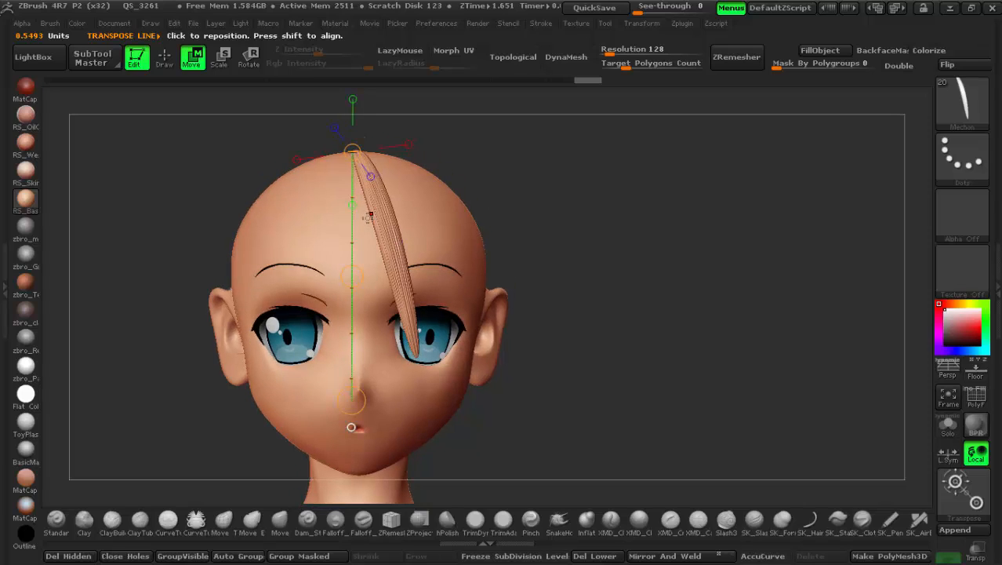
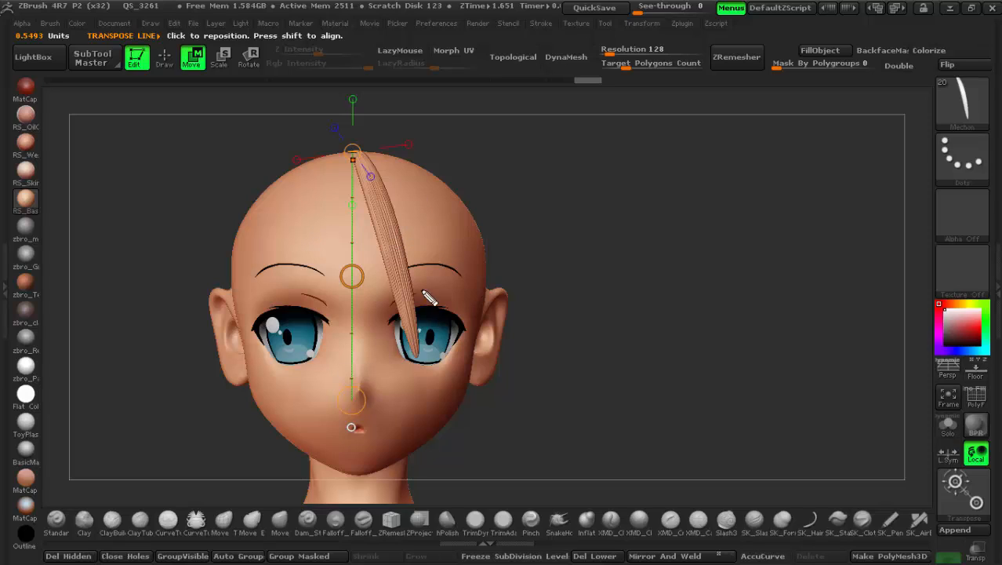
pyautogui.moveTo(369, 232)
pyautogui.mouseDown()
pyautogui.moveTo(429, 392)
pyautogui.moveTo(424, 190)
pyautogui.moveTo(316, 188)
pyautogui.moveTo(359, 235)
pyautogui.mouseUp()
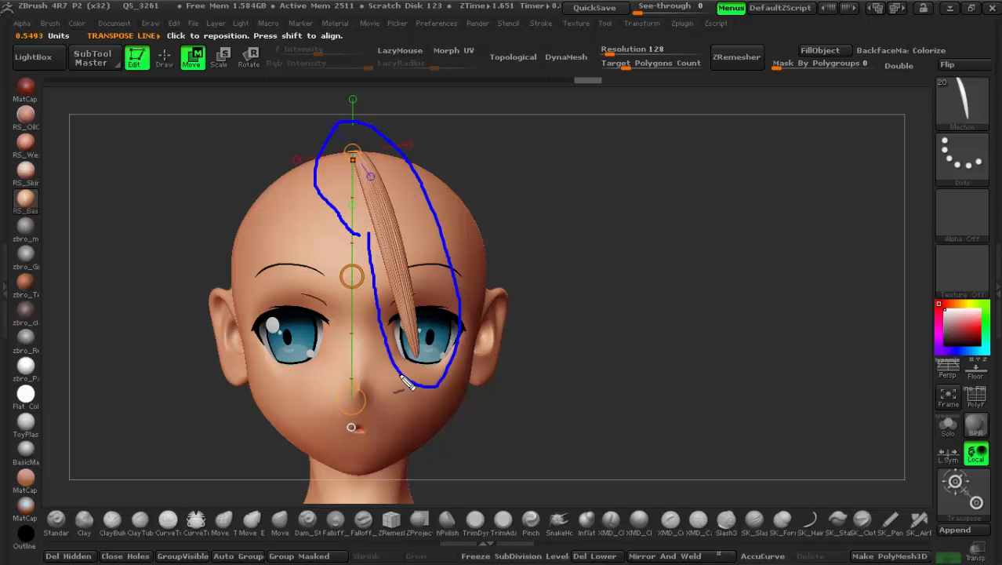
pyautogui.press('Escape')
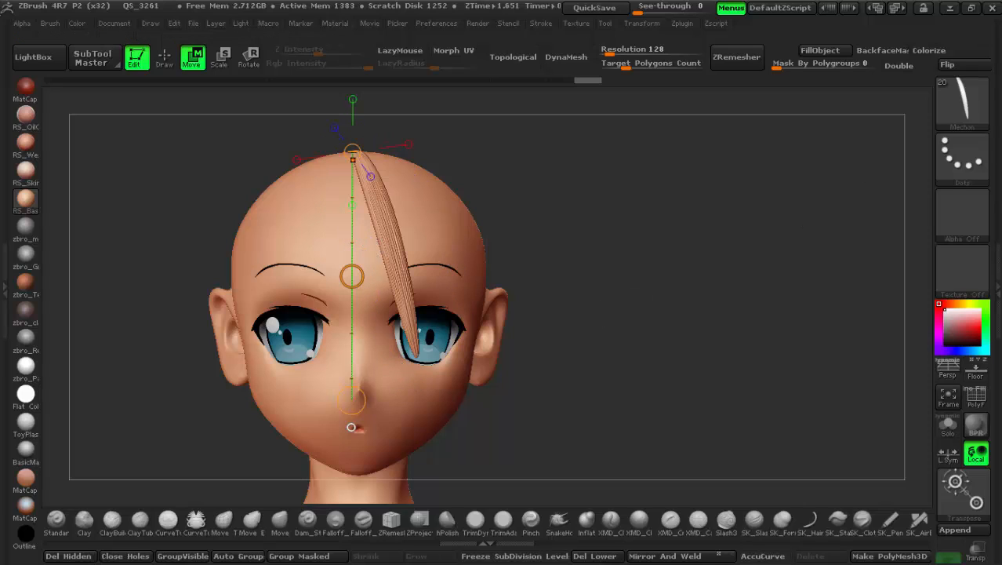
# Duplicate the Mechon strand subtool
pyautogui.click(994, 268)
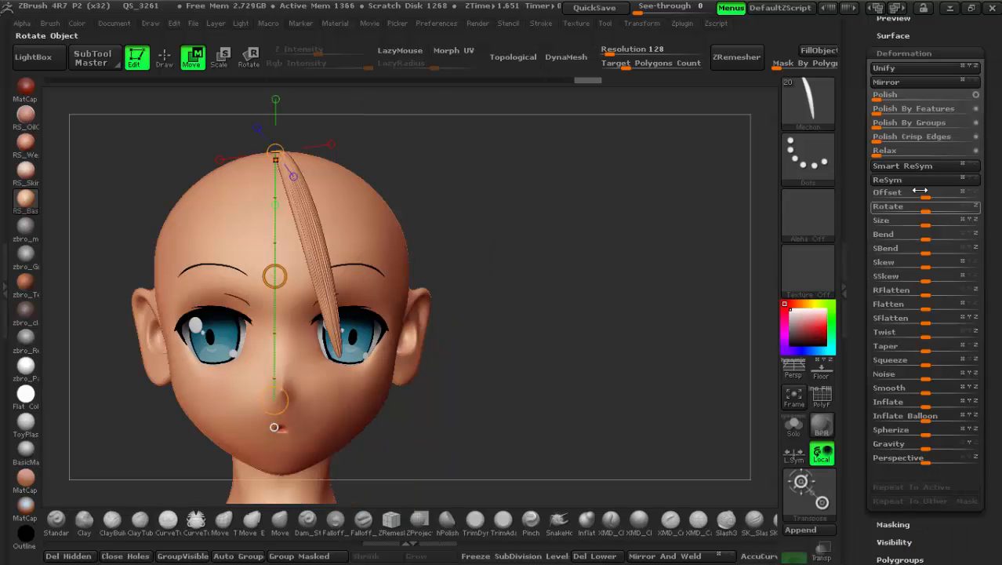
pyautogui.click(880, 53)
pyautogui.moveTo(879, 53); pyautogui.dragTo(872, 127)
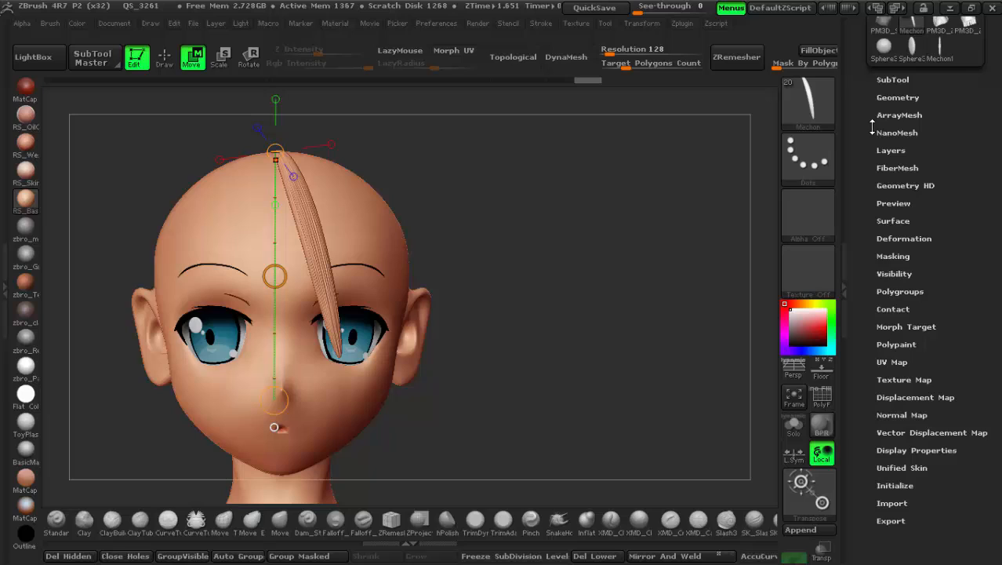
pyautogui.click(884, 81)
pyautogui.moveTo(863, 444); pyautogui.dragTo(863, 272)
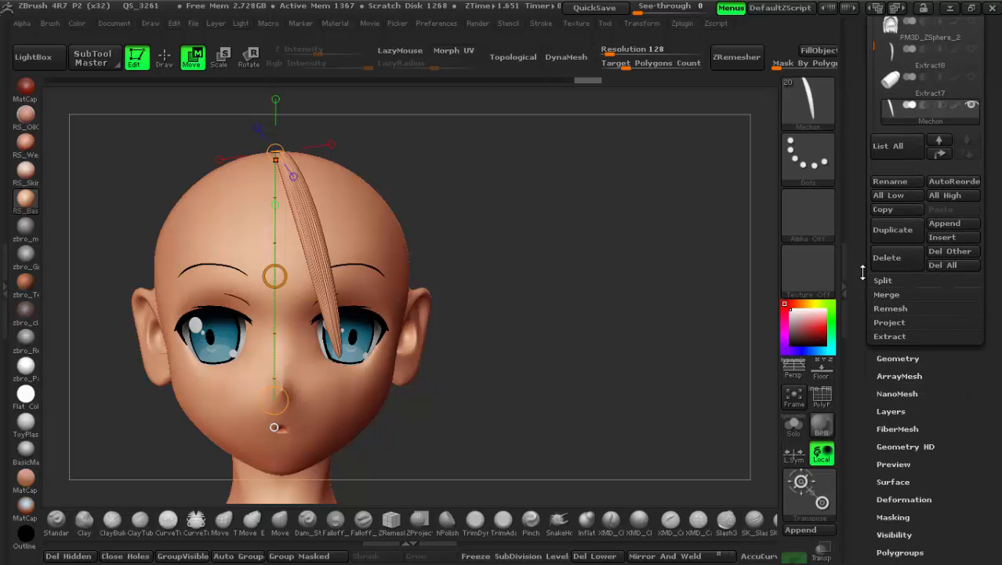
pyautogui.click(897, 235)
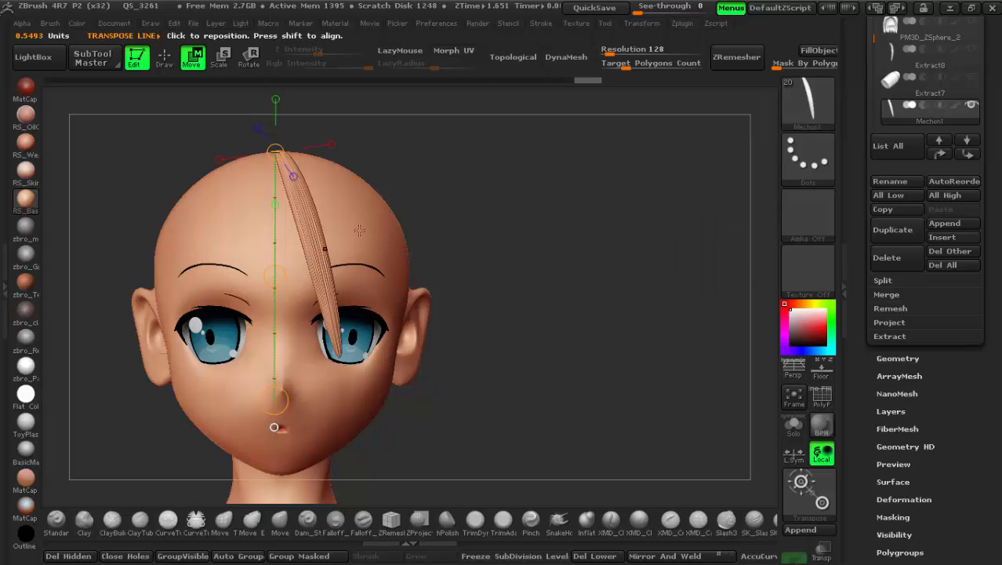
# Set a rotation Transpose line along the duplicated strand from its crown end to its lower tip
pyautogui.click(248, 59)
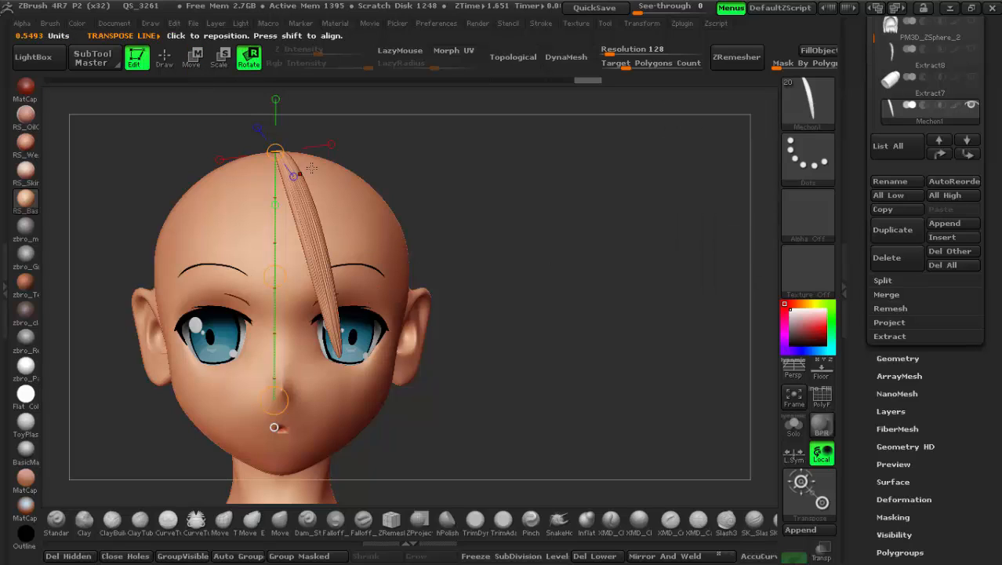
pyautogui.moveTo(346, 155); pyautogui.dragTo(320, 181)
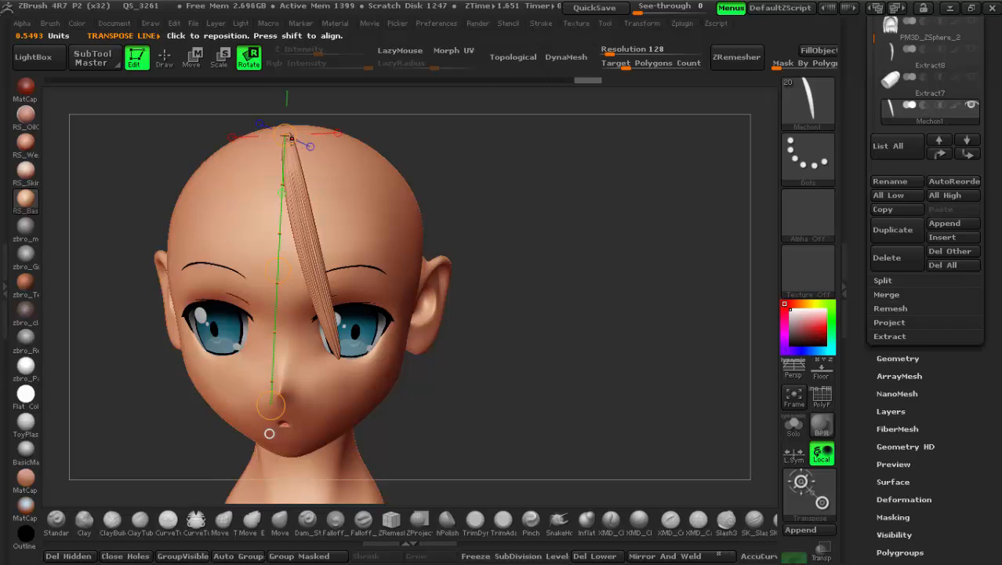
pyautogui.click(327, 283)
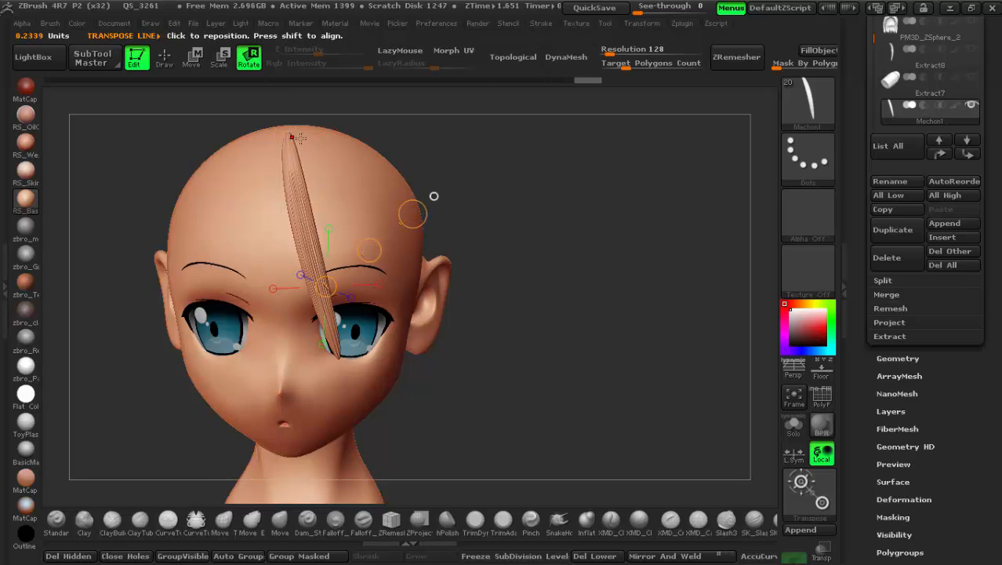
pyautogui.moveTo(289, 137); pyautogui.dragTo(336, 356)
pyautogui.moveTo(520, 259); pyautogui.dragTo(543, 217)
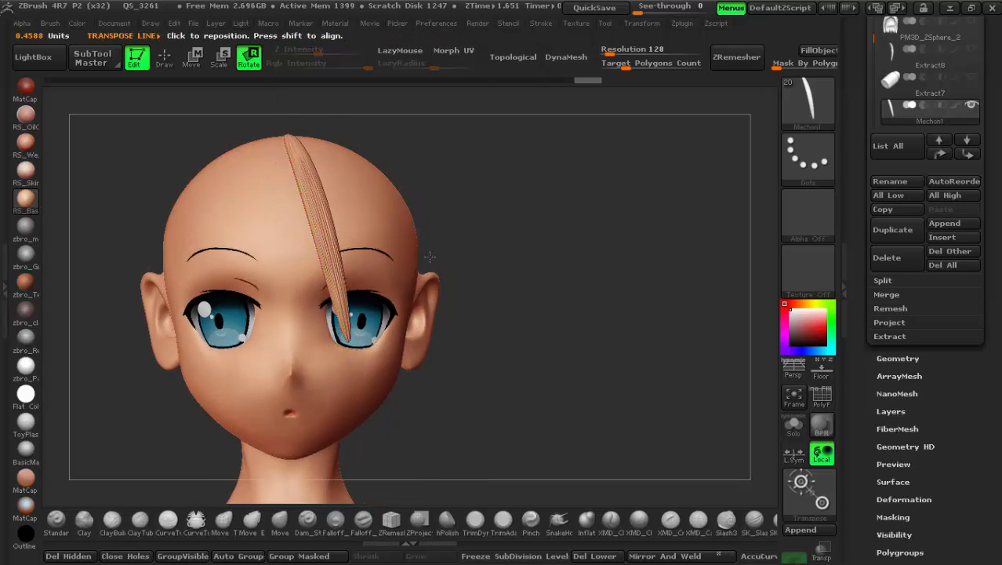
pyautogui.keyDown('alt'); pyautogui.moveTo(432, 258); pyautogui.dragTo(431, 278); pyautogui.keyUp('alt')
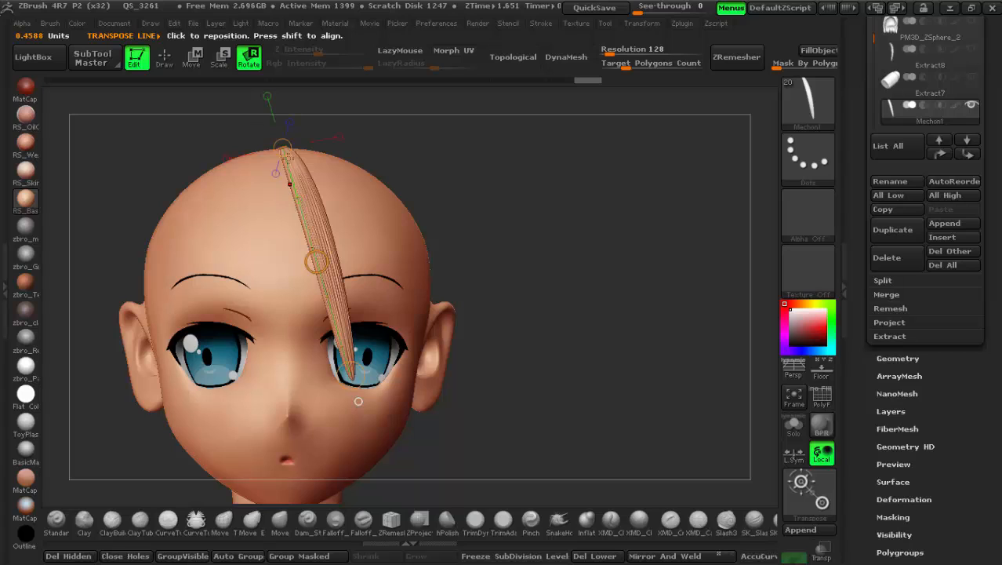
# Spin the duplicated strand around its lengthwise Transpose line so that it spreads out beside the original strand
pyautogui.moveTo(316, 261); pyautogui.dragTo(317, 262)
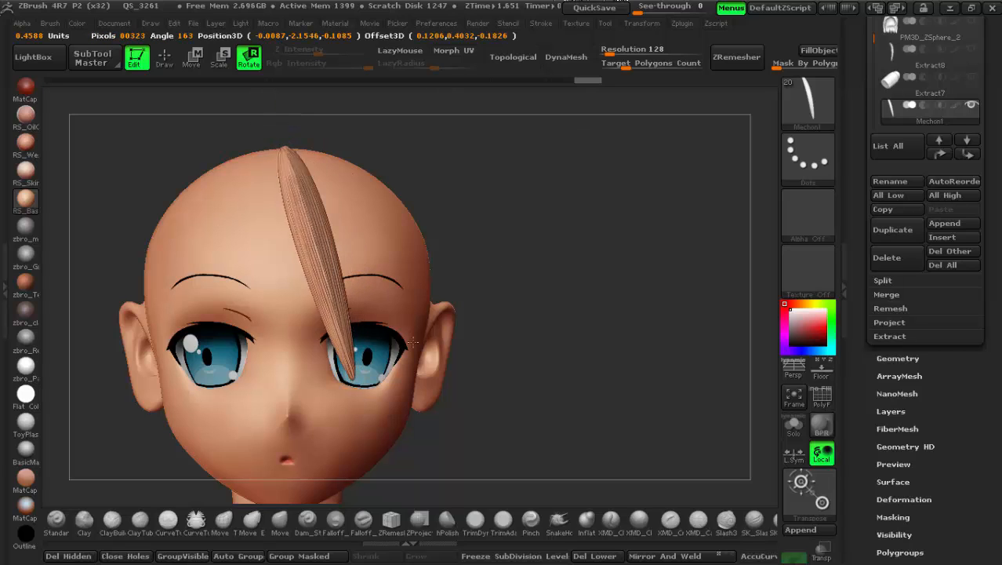
pyautogui.moveTo(778, 3); pyautogui.dragTo(759, 116)
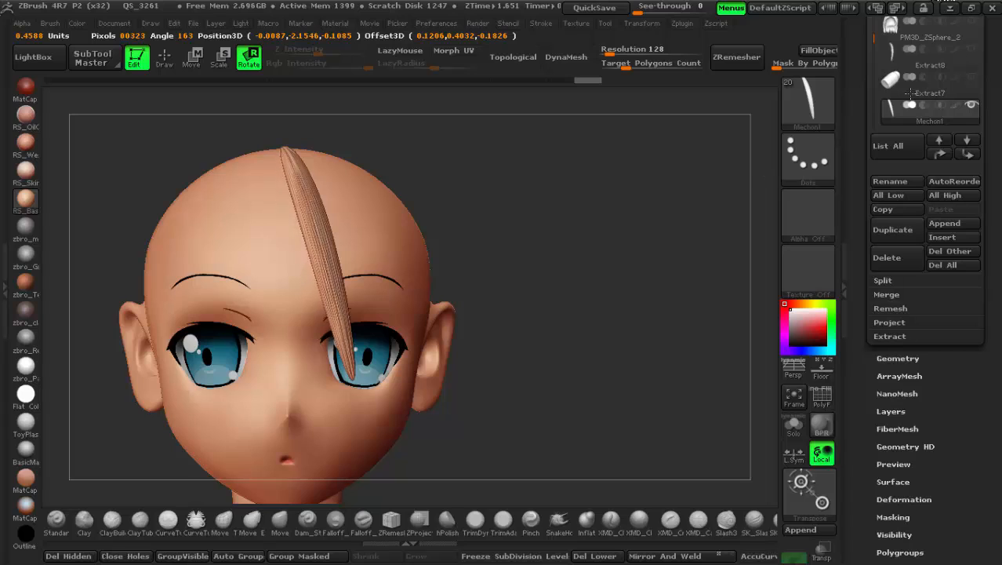
pyautogui.moveTo(386, 404); pyautogui.dragTo(907, 78)
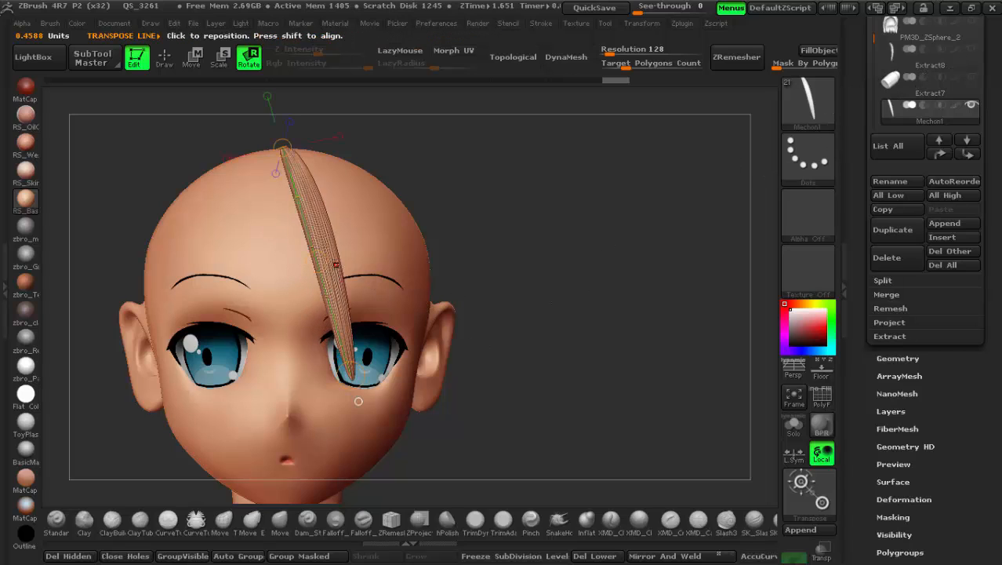
pyautogui.moveTo(321, 258); pyautogui.dragTo(651, 77)
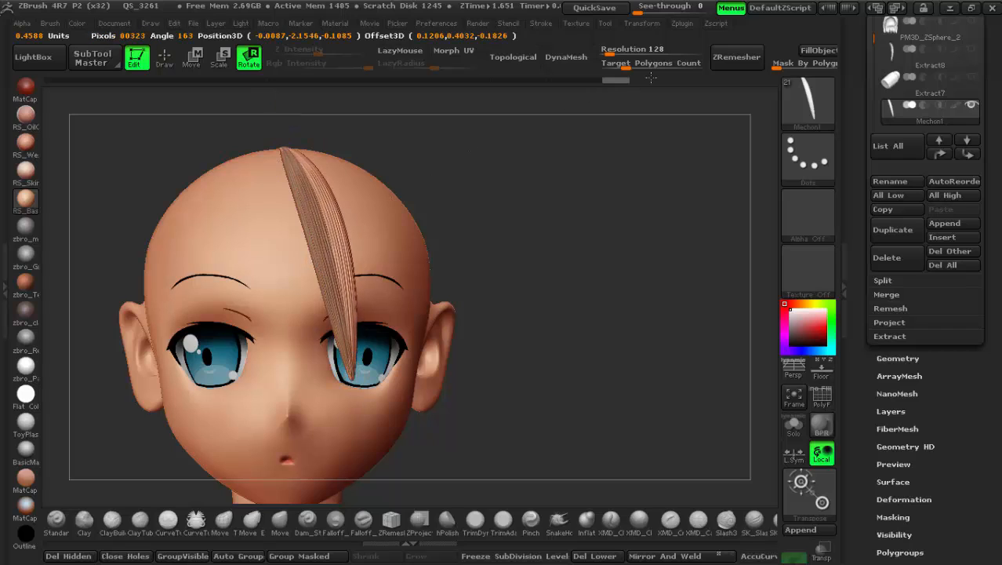
pyautogui.moveTo(693, 52); pyautogui.dragTo(713, 43)
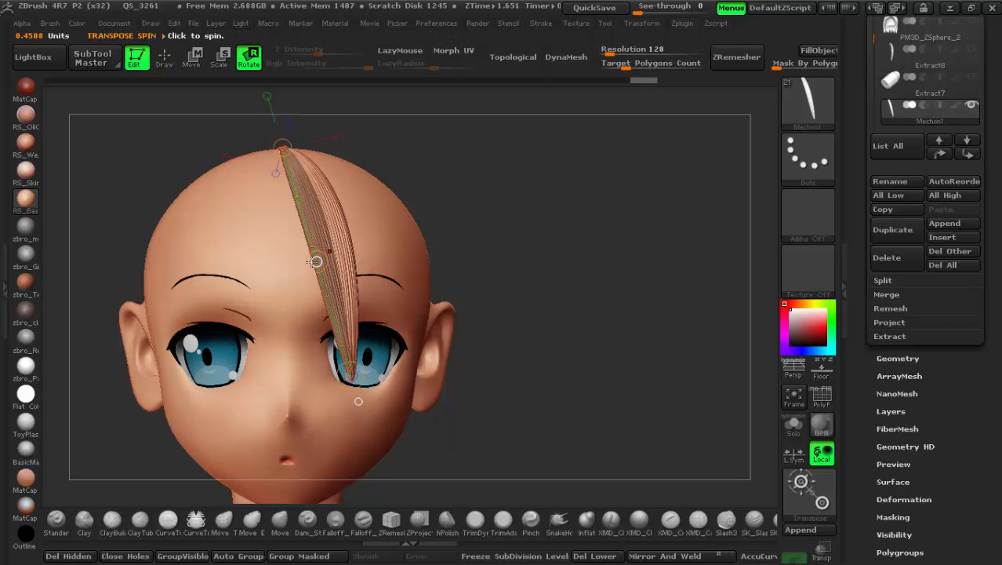
# Swing the duplicated strand's lower tip outward about its crown end, away from the original strand's tip
pyautogui.moveTo(320, 260); pyautogui.dragTo(321, 259)
pyautogui.moveTo(438, 188); pyautogui.dragTo(592, 112)
pyautogui.moveTo(352, 378); pyautogui.dragTo(368, 372)
pyautogui.moveTo(596, 268); pyautogui.dragTo(428, 374)
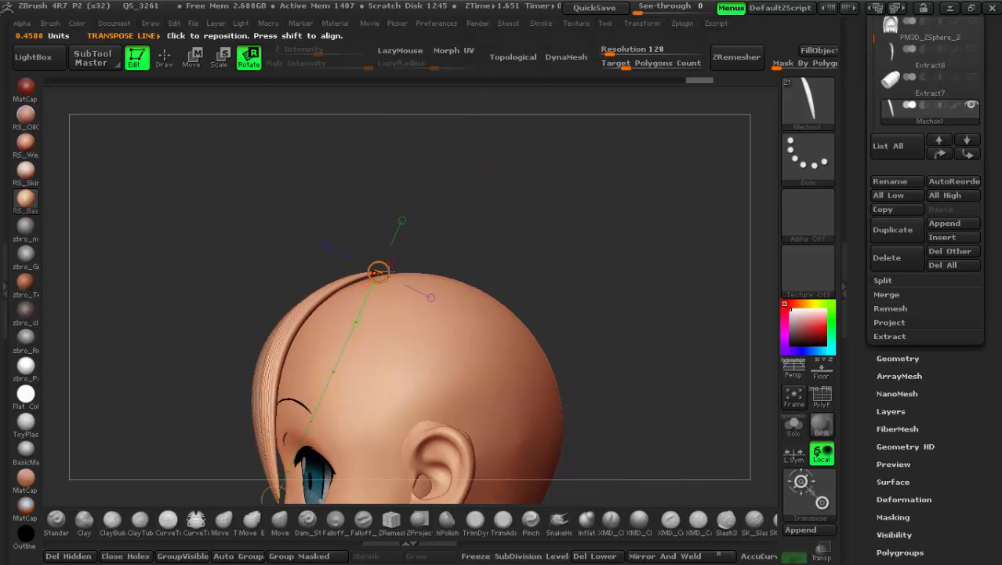
pyautogui.moveTo(327, 385); pyautogui.dragTo(359, 398)
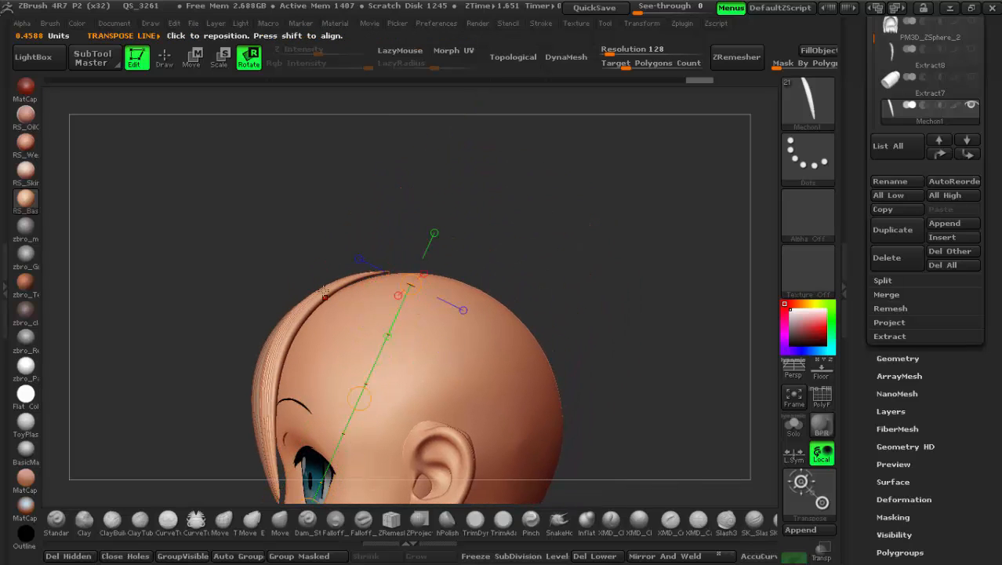
pyautogui.rightClick(275, 358)
pyautogui.moveTo(271, 187); pyautogui.dragTo(310, 297)
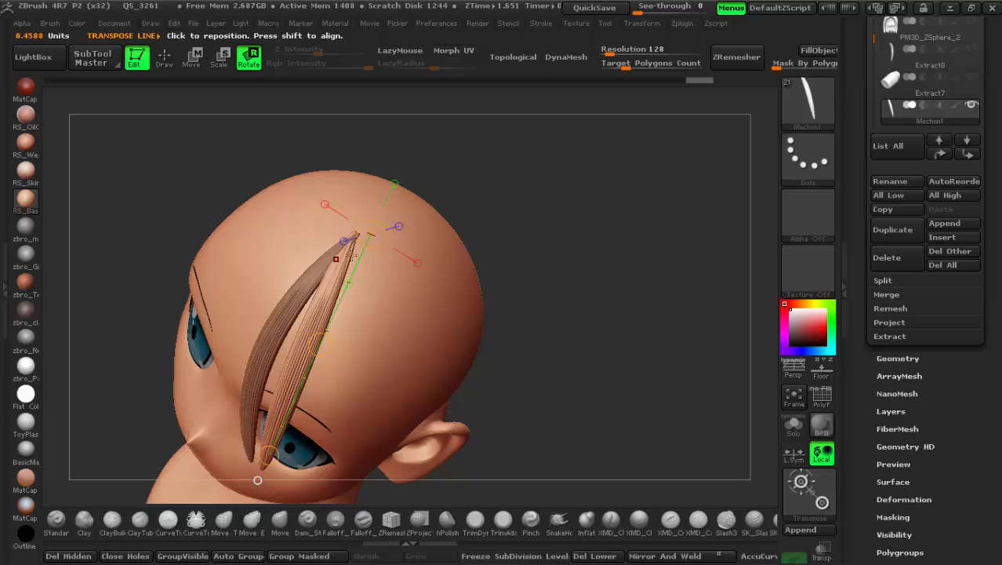
pyautogui.moveTo(352, 256); pyautogui.dragTo(430, 268, button='right')
pyautogui.keyDown('alt'); pyautogui.moveTo(390, 425); pyautogui.dragTo(346, 300, button='right'); pyautogui.keyUp('alt')
# Set a scaling Transpose line along the duplicated strand from its crown end to its lower tip
pyautogui.click(227, 60)
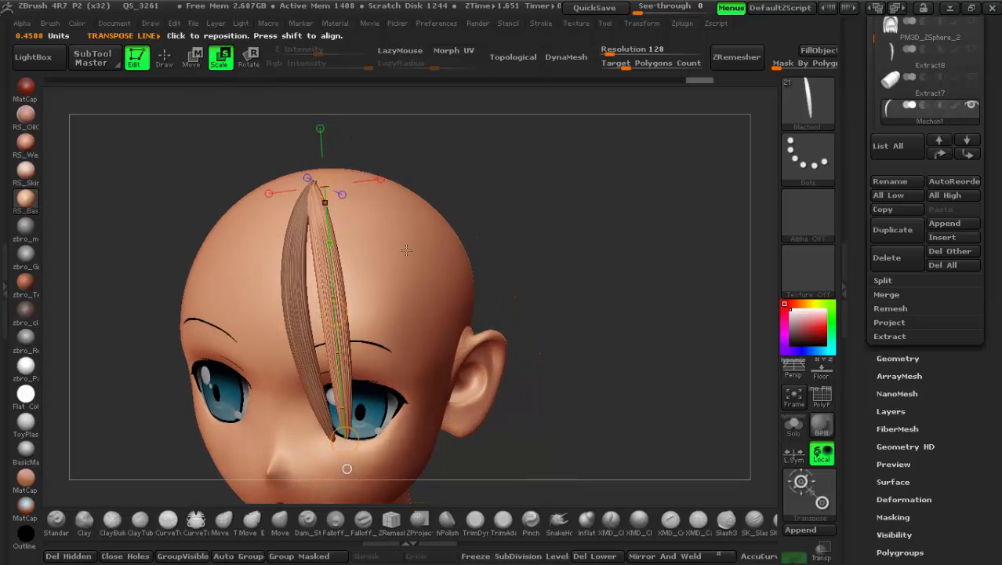
pyautogui.moveTo(344, 195); pyautogui.dragTo(420, 218, button='right')
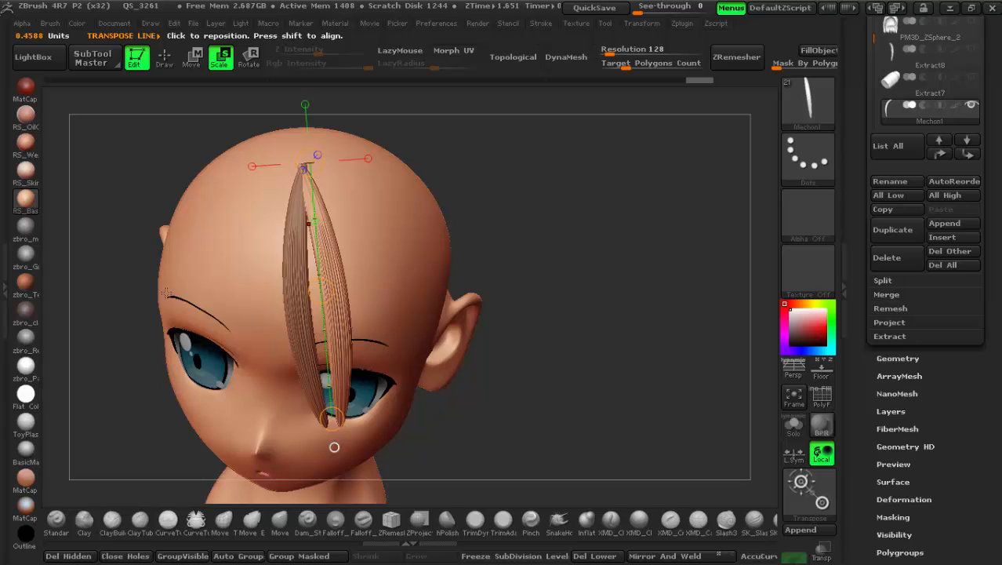
pyautogui.moveTo(189, 260); pyautogui.dragTo(123, 264)
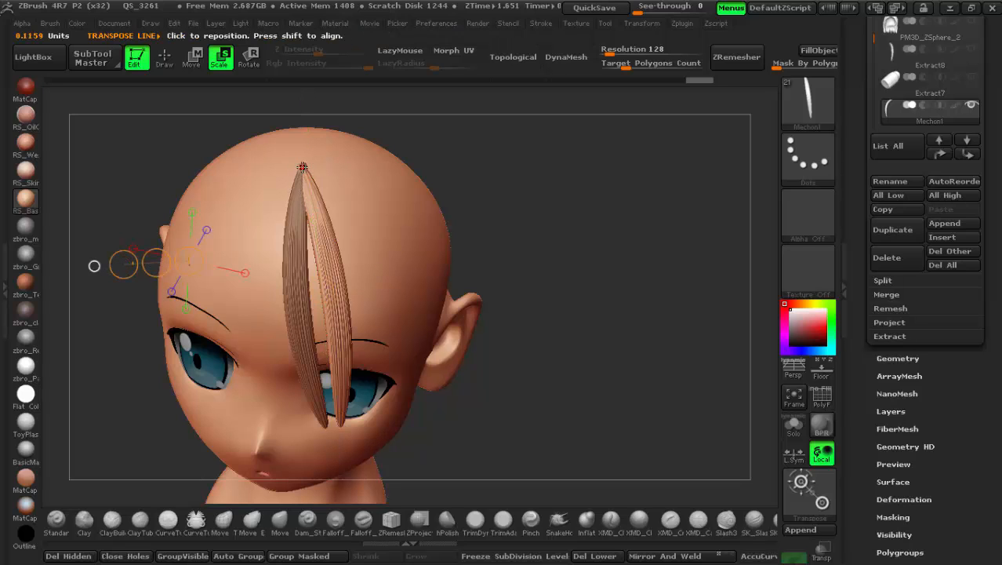
pyautogui.moveTo(302, 167); pyautogui.dragTo(341, 423)
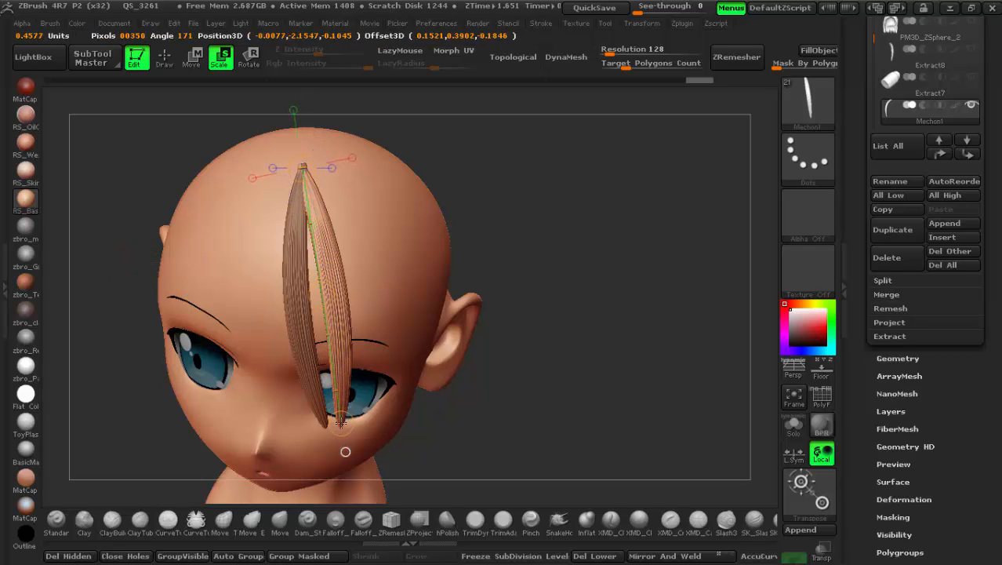
pyautogui.moveTo(338, 356); pyautogui.dragTo(423, 277, button='right')
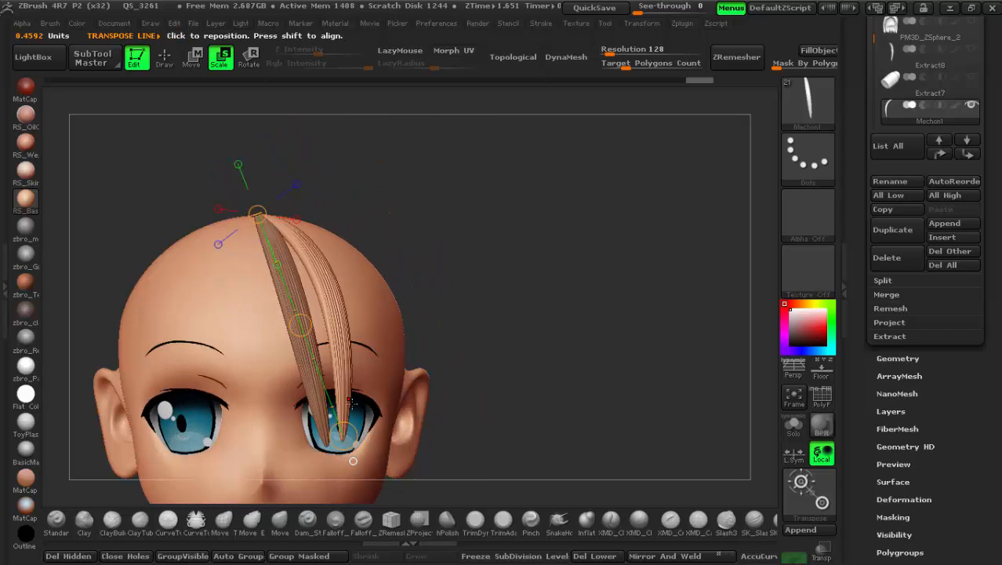
pyautogui.moveTo(364, 400); pyautogui.dragTo(427, 375, button='right')
# Try to thicken the duplicated strand by scaling it from the Transpose line's tip and middle circles, and undo each attempt
pyautogui.moveTo(349, 435); pyautogui.dragTo(342, 396)
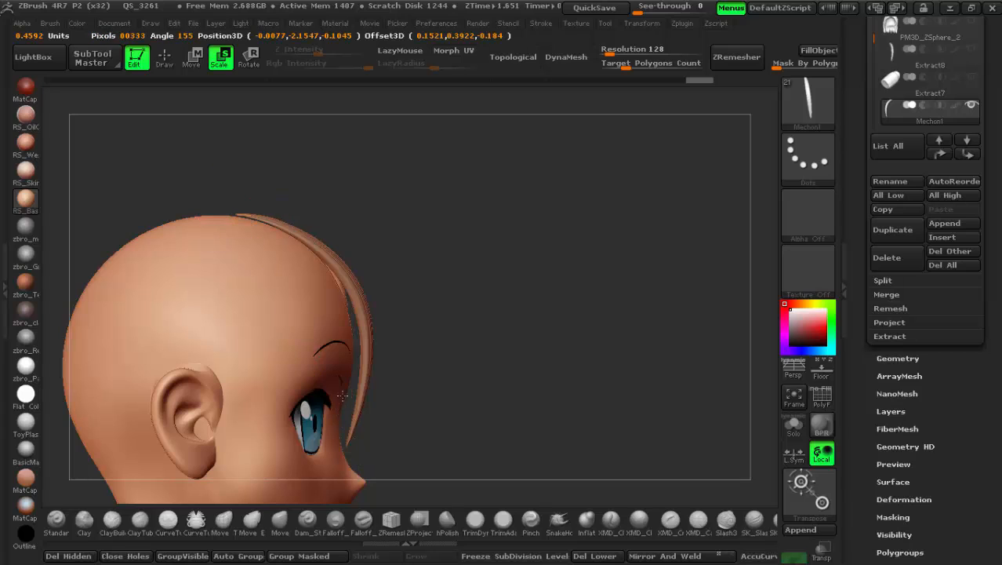
pyautogui.moveTo(311, 324); pyautogui.dragTo(466, 337)
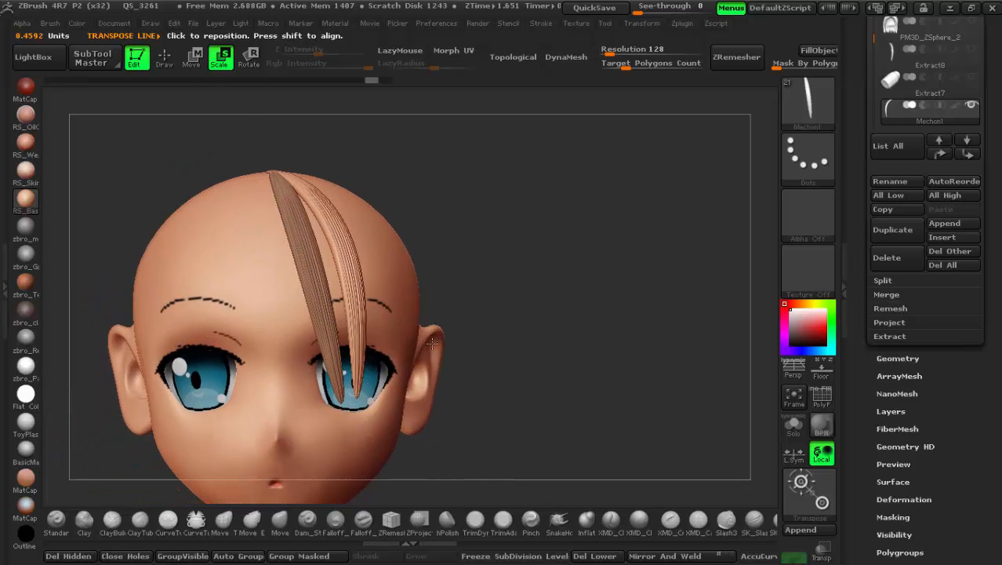
pyautogui.moveTo(358, 392); pyautogui.dragTo(361, 355)
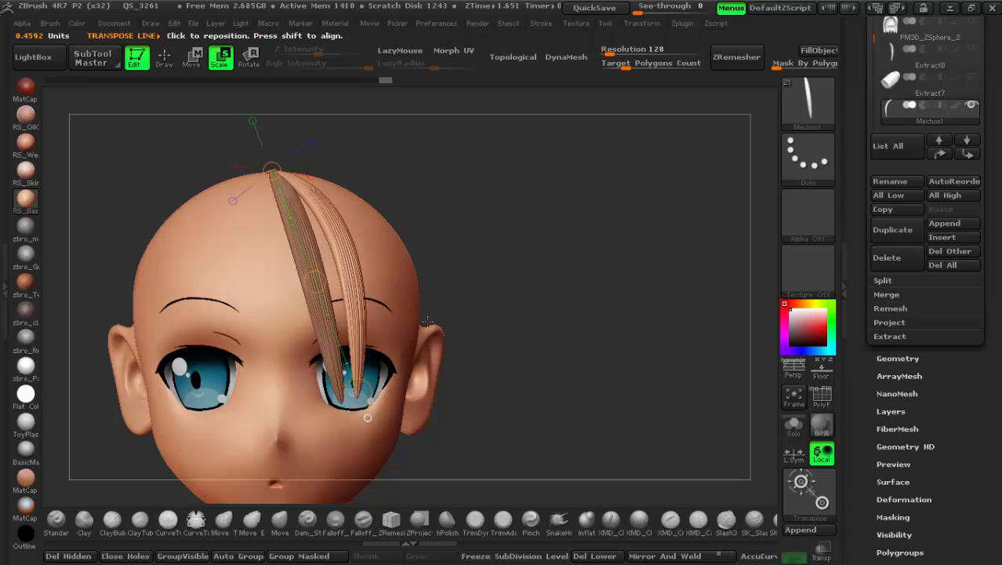
pyautogui.moveTo(453, 225); pyautogui.dragTo(377, 271)
pyautogui.hotkey('ctrl', 'z')
pyautogui.moveTo(395, 258); pyautogui.dragTo(374, 269)
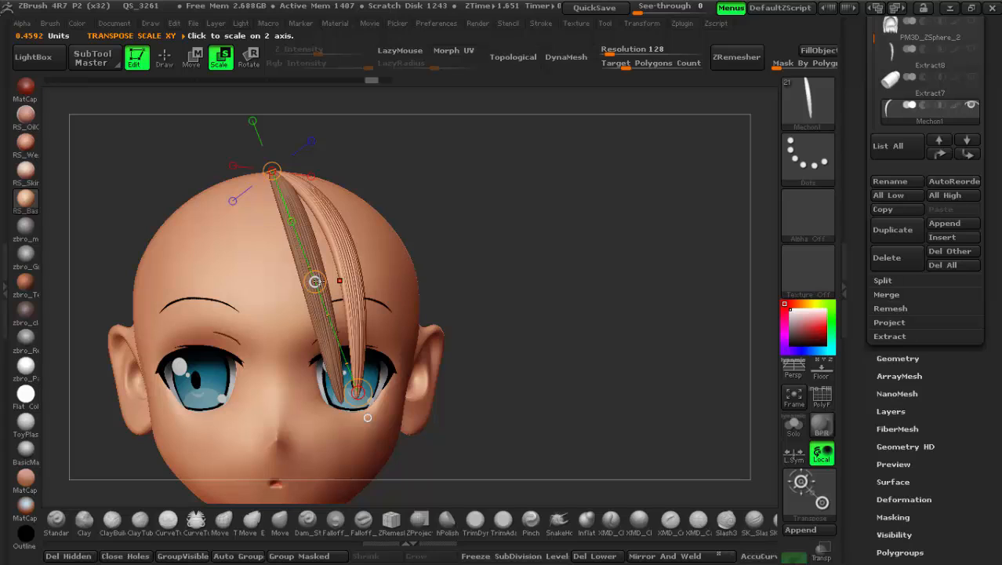
pyautogui.moveTo(316, 282); pyautogui.dragTo(345, 235)
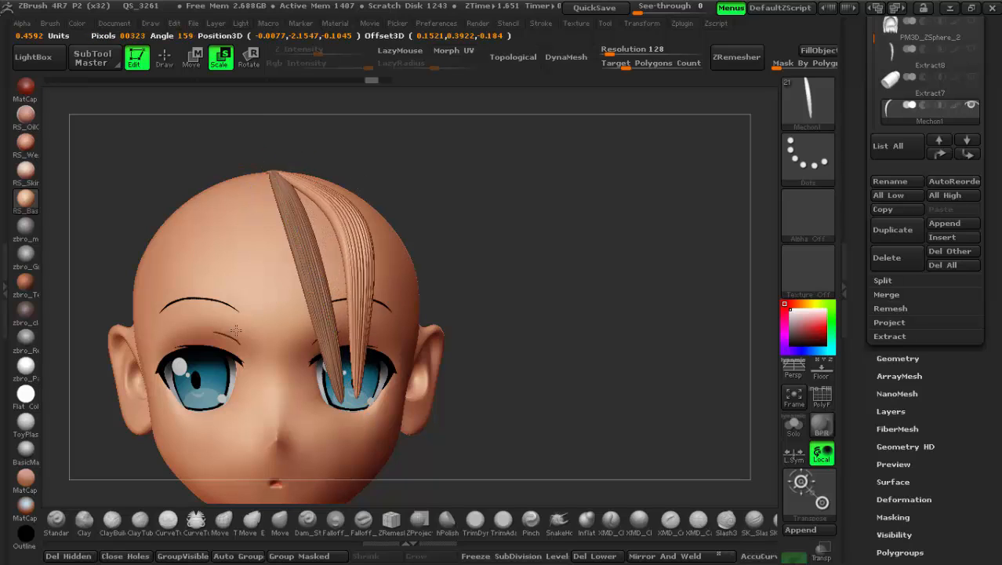
pyautogui.moveTo(236, 330); pyautogui.dragTo(276, 337)
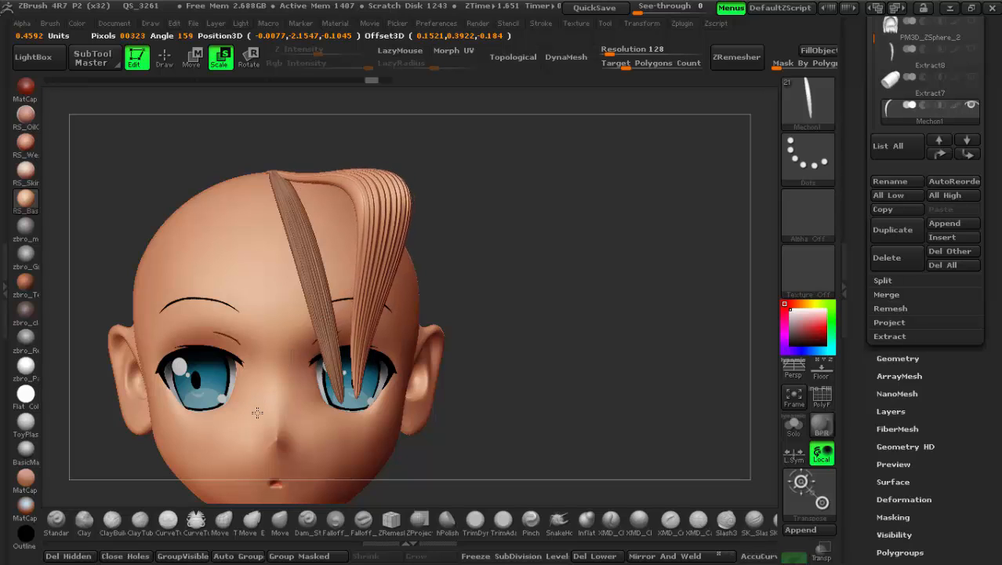
pyautogui.moveTo(508, 286)
pyautogui.mouseDown()
pyautogui.moveTo(437, 307)
pyautogui.moveTo(505, 287)
pyautogui.mouseUp()
pyautogui.hotkey('ctrl', 'z')
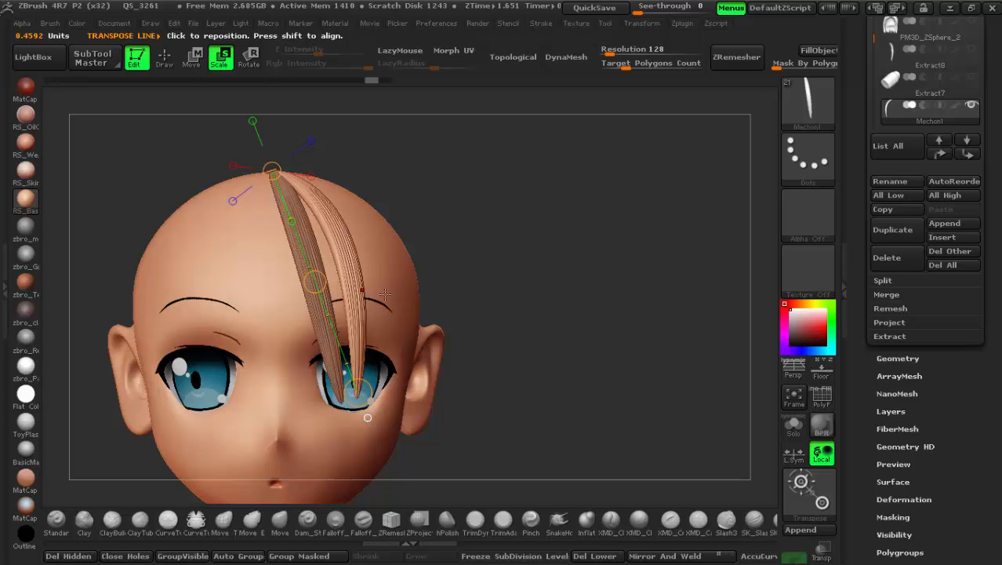
# Scale up the duplicated strand from its crown end so that its lower tip reaches just below the character's left eye
pyautogui.moveTo(385, 293); pyautogui.dragTo(414, 447)
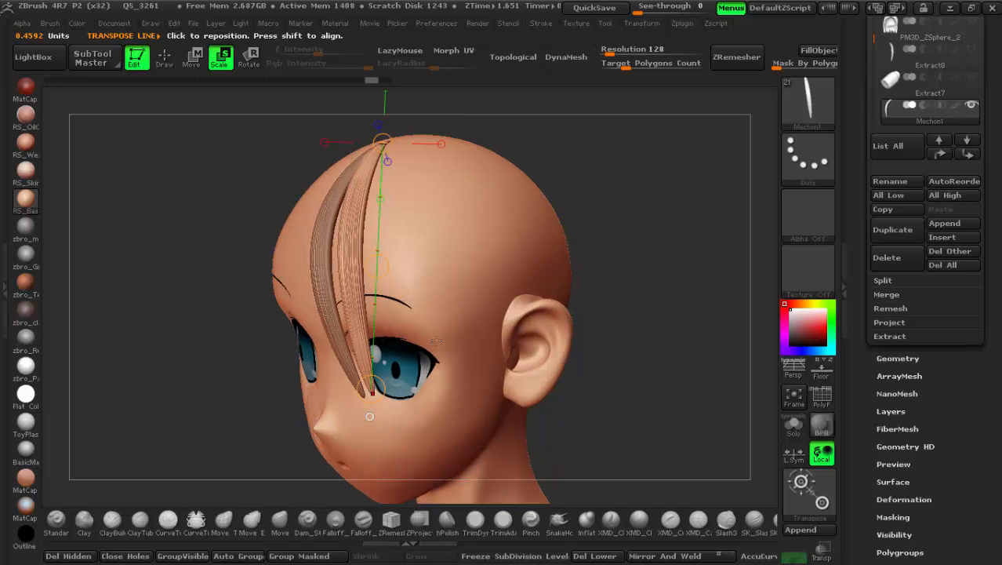
pyautogui.moveTo(337, 235); pyautogui.dragTo(326, 206)
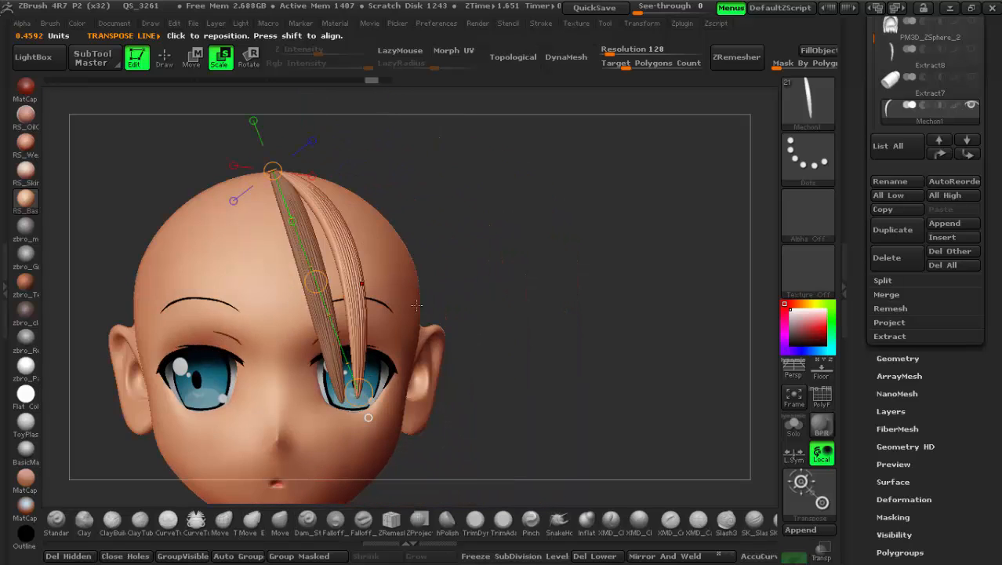
pyautogui.moveTo(416, 304); pyautogui.dragTo(434, 320)
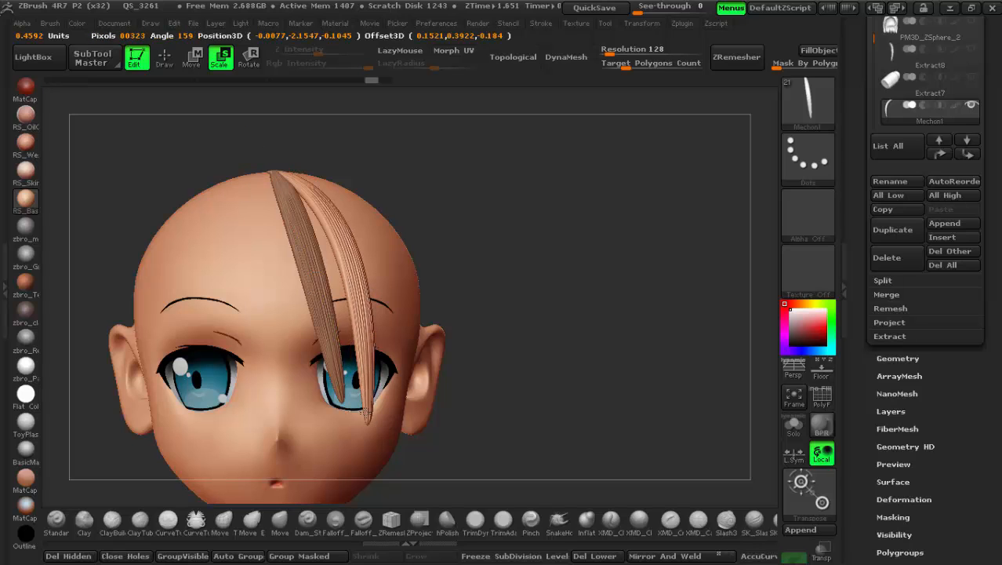
pyautogui.moveTo(367, 409); pyautogui.dragTo(442, 361)
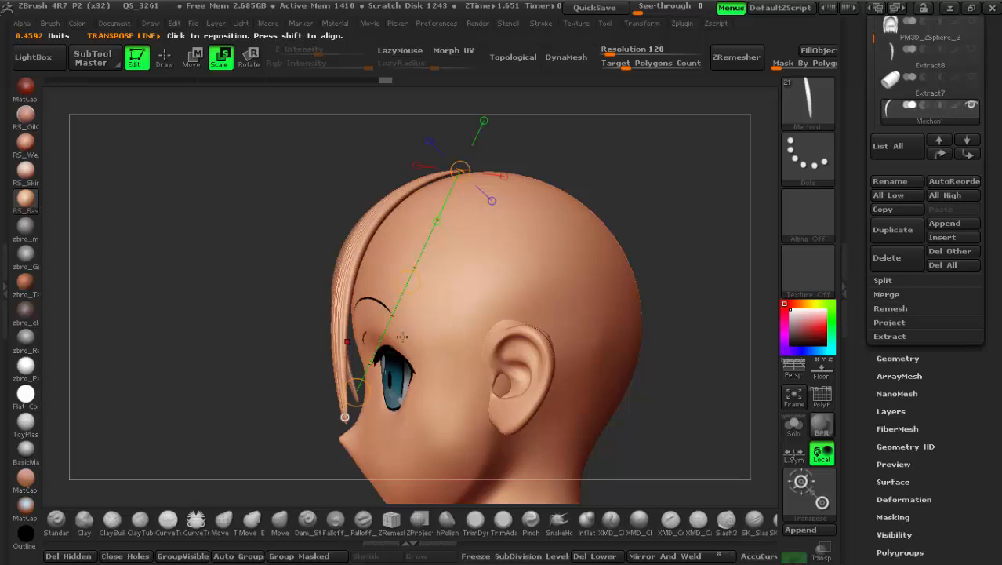
# Reposition the duplicated strand with Transpose Move so that its tip sits higher and farther outward over the left eye
pyautogui.click(201, 59)
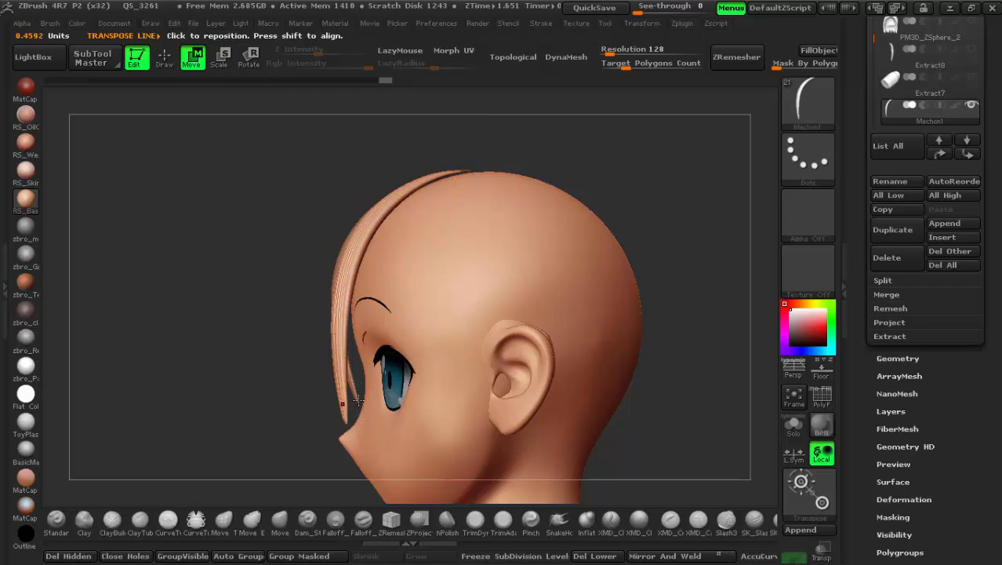
pyautogui.moveTo(356, 392); pyautogui.dragTo(466, 291)
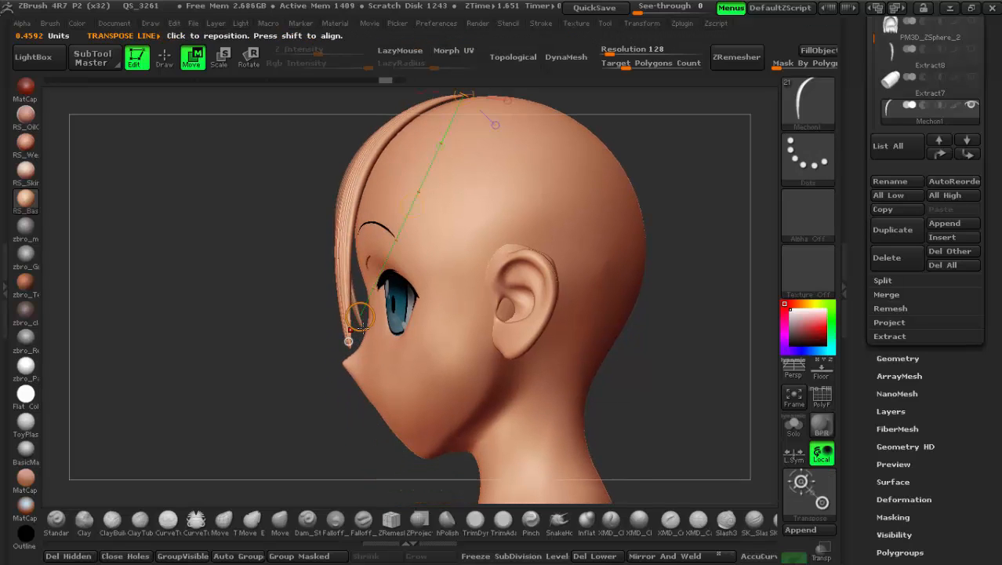
pyautogui.moveTo(361, 325); pyautogui.dragTo(360, 353)
pyautogui.moveTo(439, 267); pyautogui.dragTo(498, 391, button='right')
pyautogui.moveTo(515, 298); pyautogui.dragTo(481, 276, button='right')
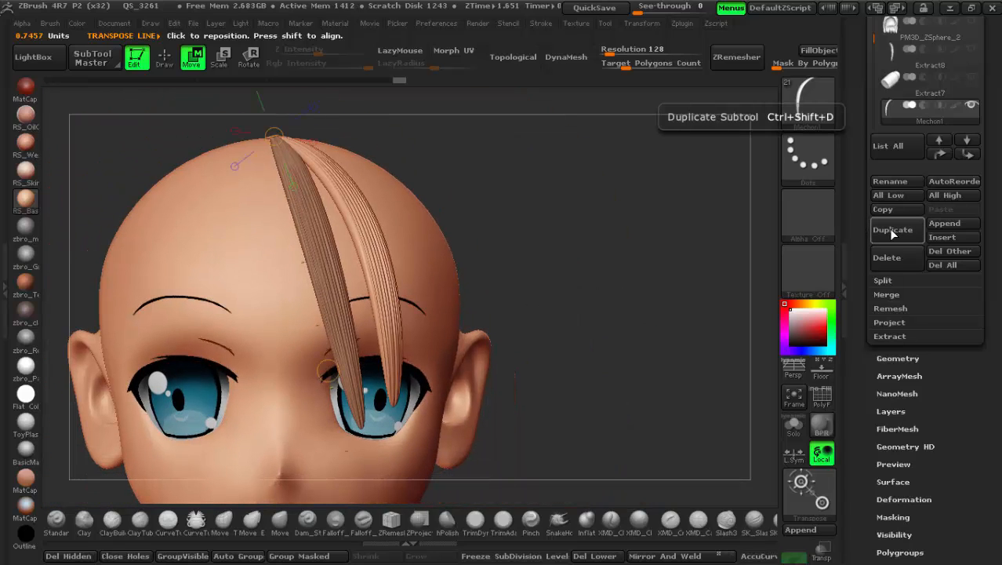
# Duplicate the adjusted strand and set a rotation Transpose line along the new copy from its crown end to its lower tip
pyautogui.moveTo(510, 337); pyautogui.dragTo(375, 318, button='right')
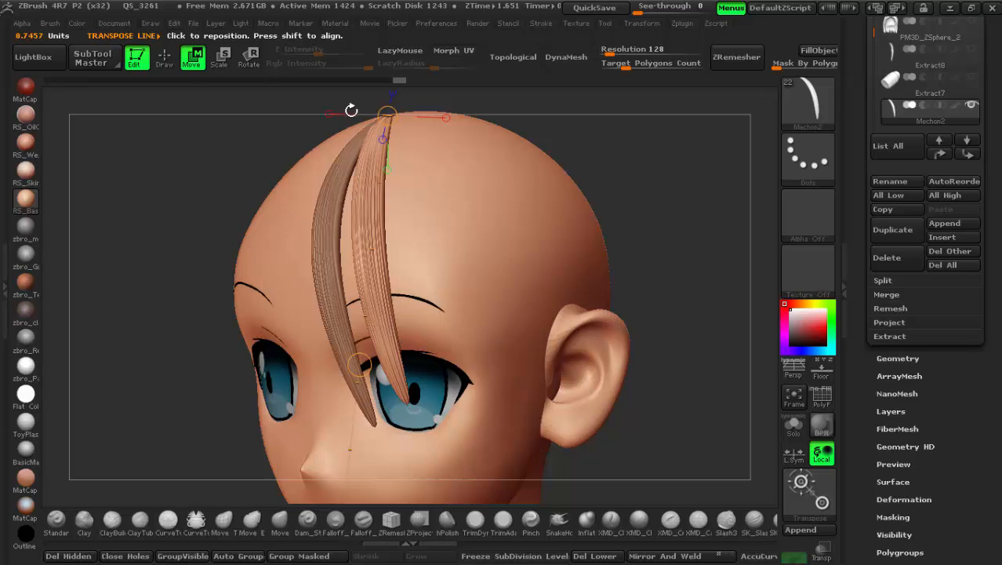
pyautogui.click(241, 64)
pyautogui.moveTo(432, 189); pyautogui.dragTo(549, 202, button='right')
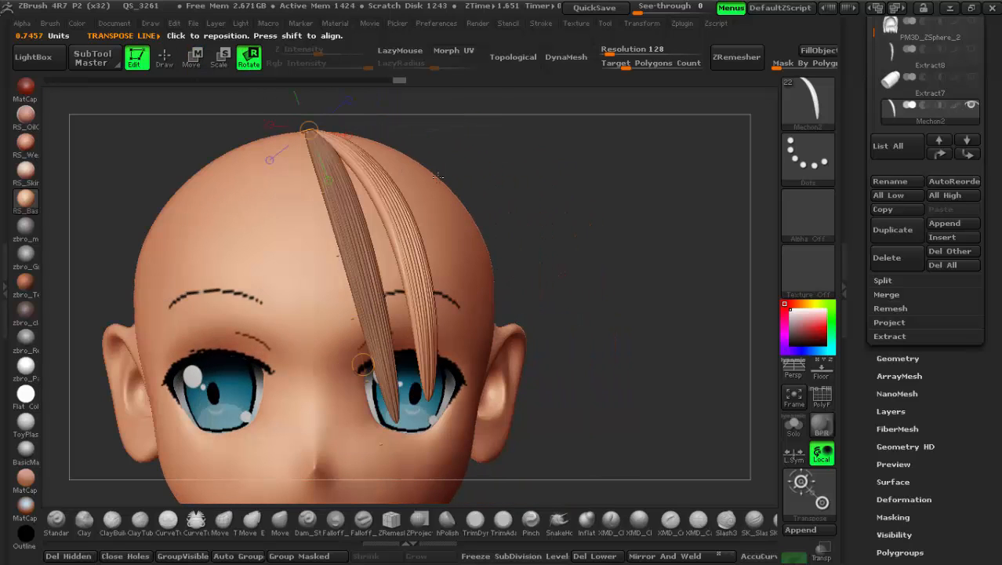
pyautogui.moveTo(471, 187); pyautogui.dragTo(513, 252, button='right')
pyautogui.moveTo(519, 257); pyautogui.dragTo(549, 258)
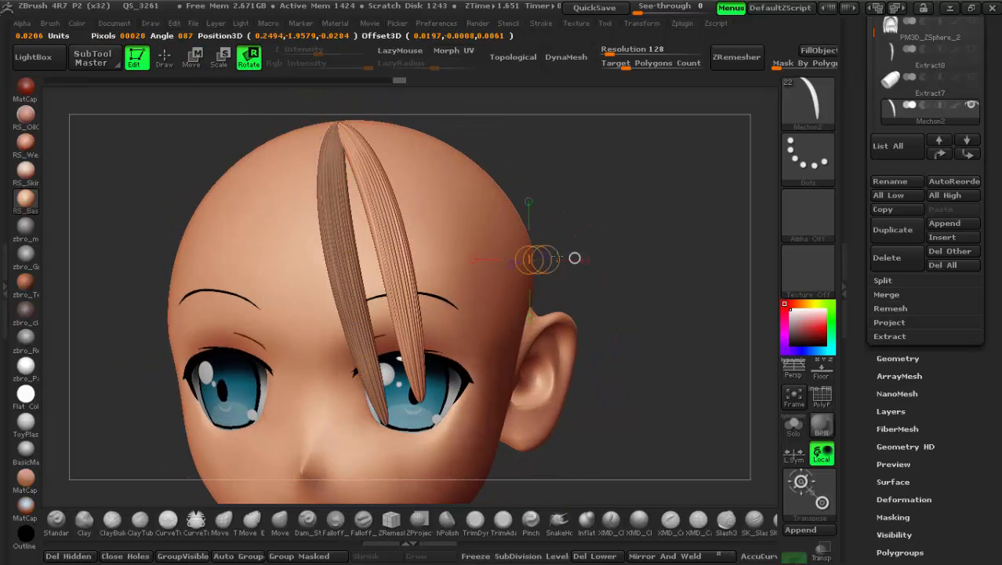
pyautogui.moveTo(572, 258)
pyautogui.mouseDown(button='right')
pyautogui.moveTo(570, 297)
pyautogui.moveTo(566, 270)
pyautogui.mouseUp(button='right')
pyautogui.moveTo(321, 153)
pyautogui.mouseDown()
pyautogui.moveTo(392, 368)
pyautogui.moveTo(403, 451)
pyautogui.mouseUp()
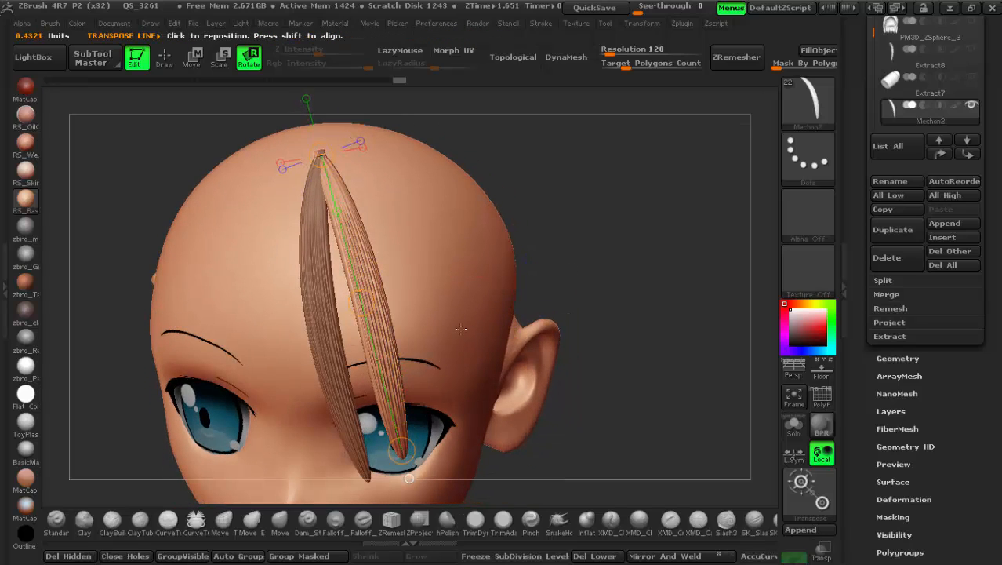
# Spin the newest strand around its lengthwise Transpose line so that it emerges on the outer side of the second strand
pyautogui.moveTo(403, 449); pyautogui.dragTo(466, 326, button='right')
pyautogui.moveTo(337, 383); pyautogui.dragTo(338, 271, button='right')
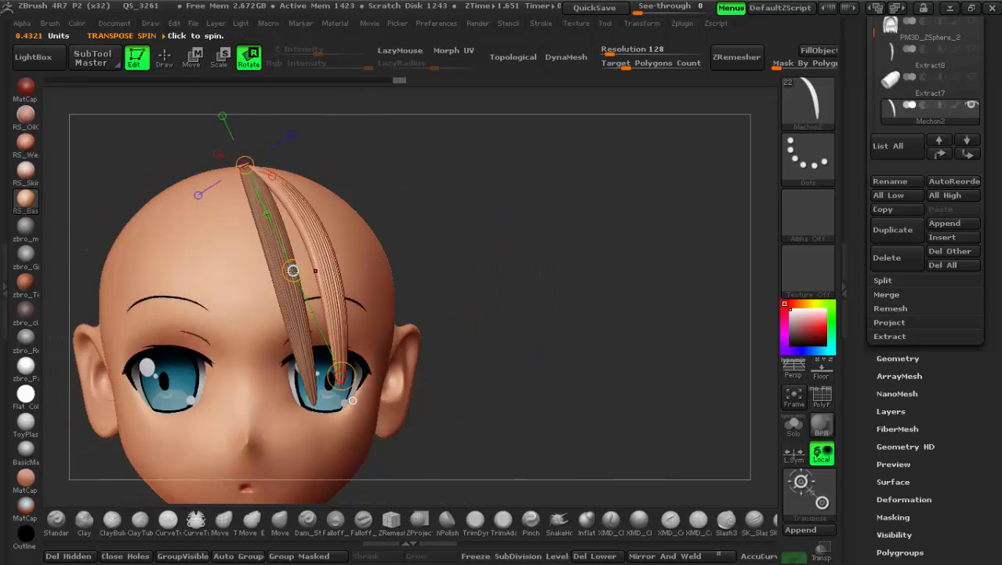
pyautogui.moveTo(292, 271); pyautogui.dragTo(414, 206)
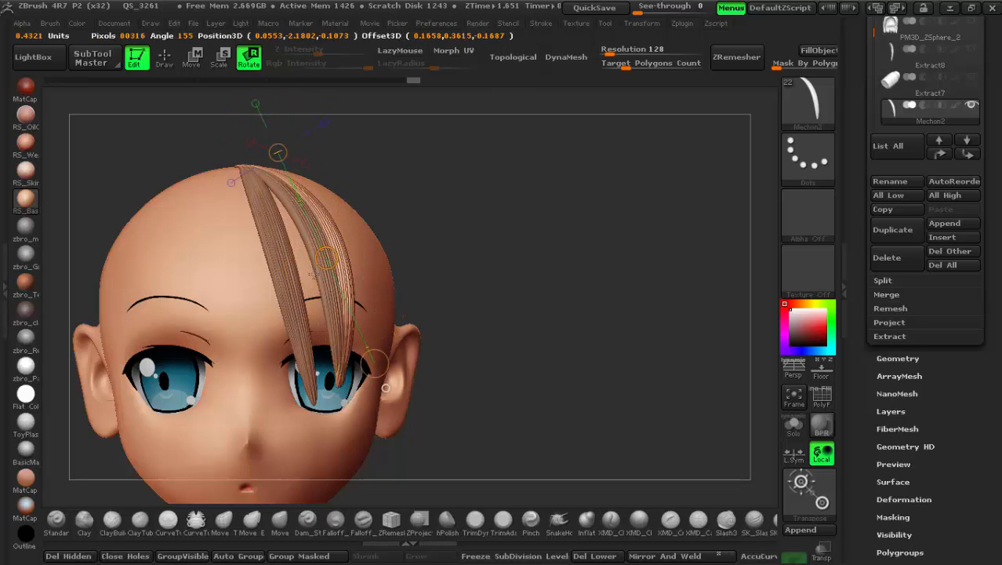
# Redraw the Transpose line from the crown to the newest strand's lower tip and spin the strand farther outward
pyautogui.moveTo(545, 178); pyautogui.dragTo(642, 388)
pyautogui.moveTo(593, 283); pyautogui.dragTo(596, 270)
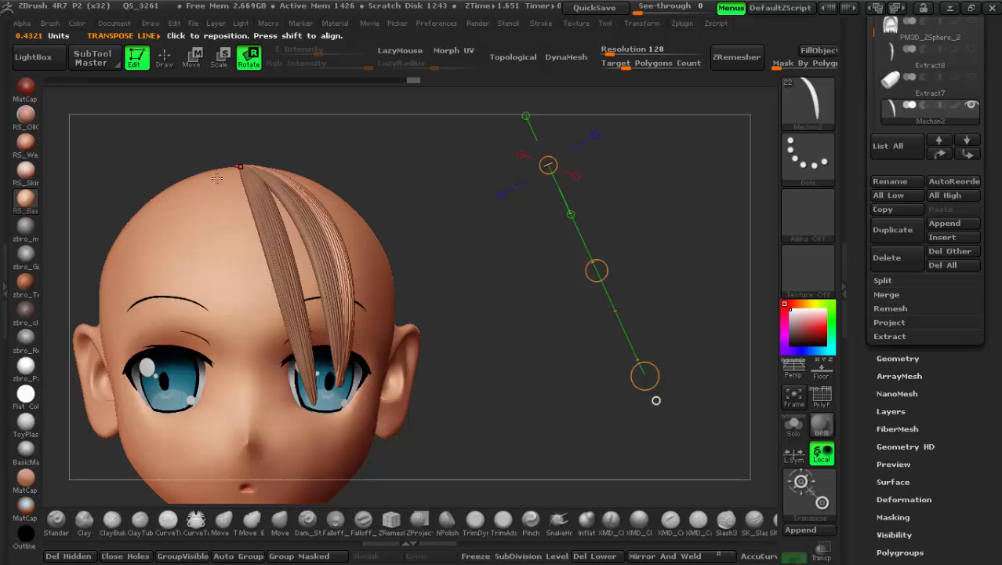
pyautogui.moveTo(216, 174); pyautogui.dragTo(337, 377)
pyautogui.moveTo(276, 275); pyautogui.dragTo(285, 264)
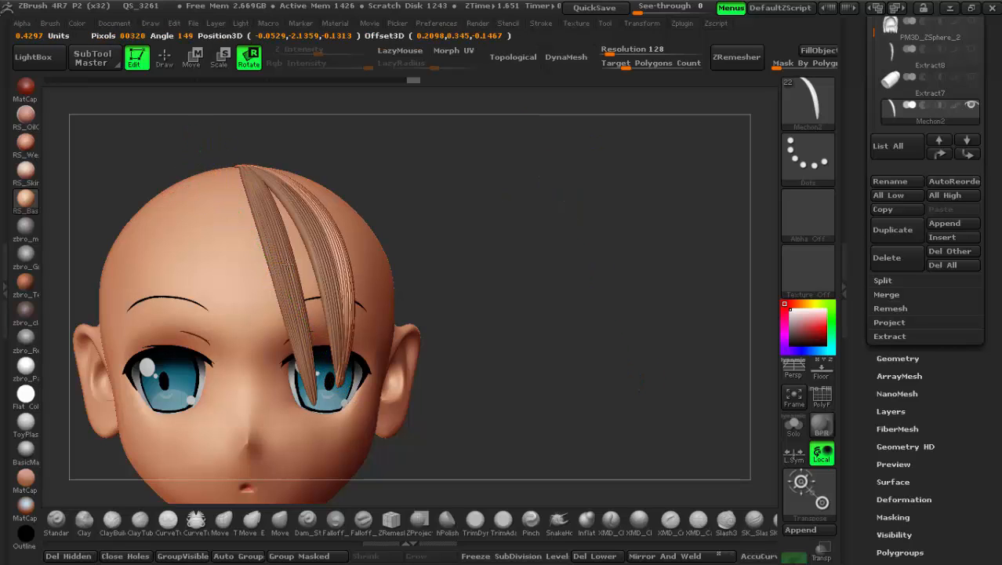
pyautogui.moveTo(399, 178); pyautogui.dragTo(495, 24)
pyautogui.moveTo(549, 3); pyautogui.dragTo(550, 4)
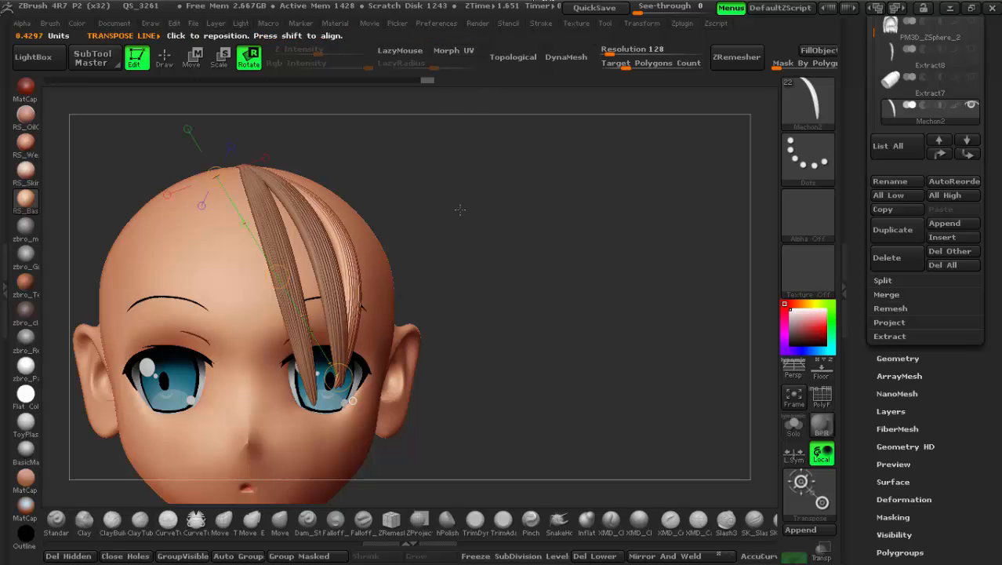
# Redraw the Transpose line along the newest strand and rotate it about the crown end, moving its tip toward the eye's outer corner
pyautogui.moveTo(455, 224); pyautogui.dragTo(374, 232)
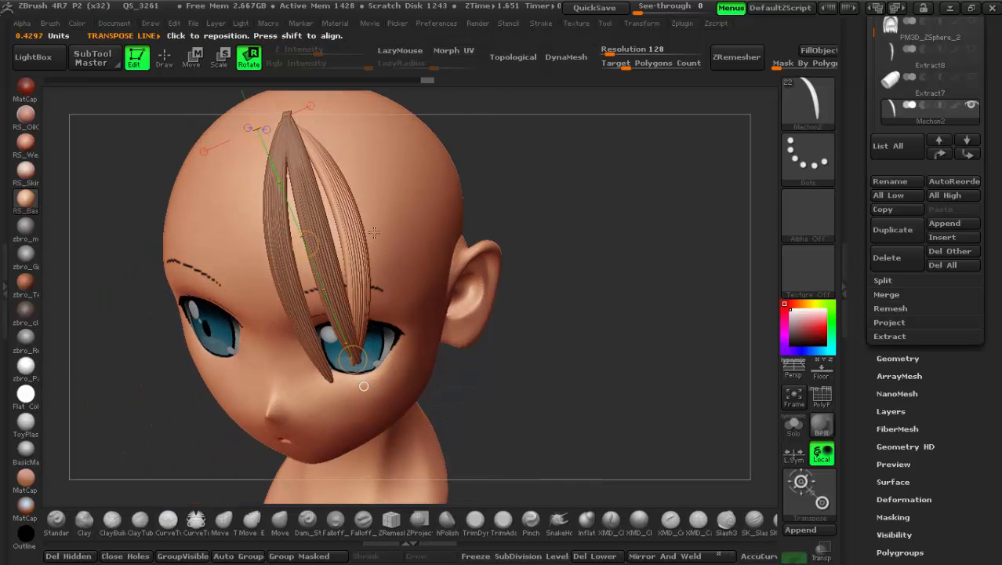
pyautogui.moveTo(291, 126)
pyautogui.mouseDown()
pyautogui.moveTo(352, 366)
pyautogui.moveTo(356, 343)
pyautogui.moveTo(353, 354)
pyautogui.mouseUp()
pyautogui.moveTo(443, 393); pyautogui.dragTo(446, 340)
pyautogui.moveTo(445, 341); pyautogui.dragTo(433, 342, button='right')
pyautogui.rightClick(393, 408)
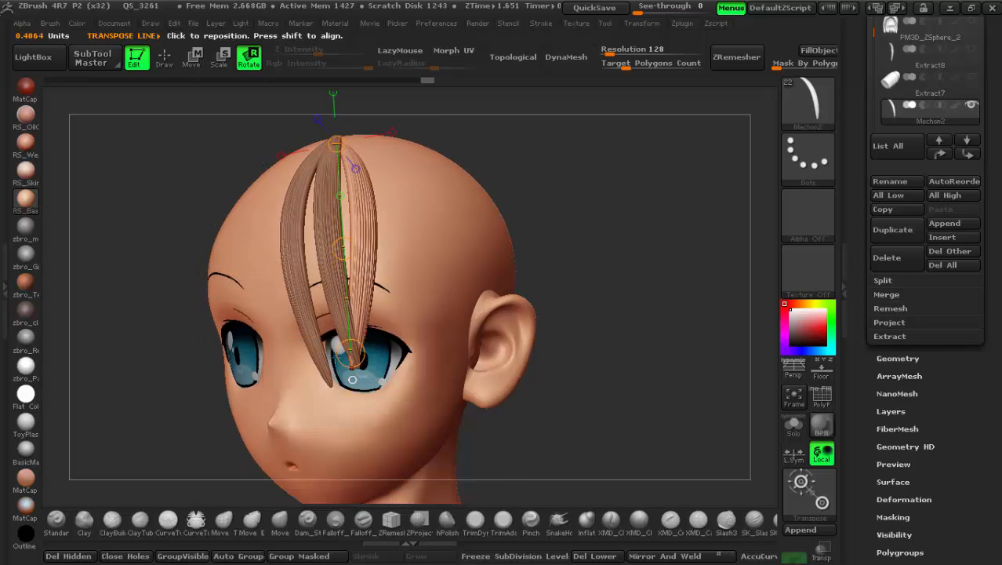
pyautogui.moveTo(351, 354); pyautogui.dragTo(373, 354)
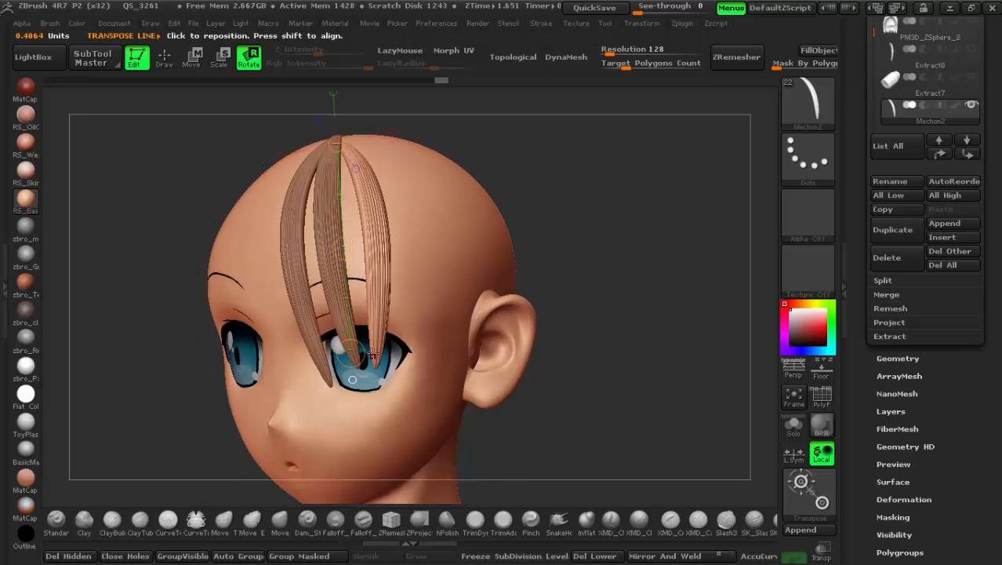
pyautogui.moveTo(506, 286); pyautogui.dragTo(458, 291, button='right')
pyautogui.keyDown('alt'); pyautogui.moveTo(444, 221); pyautogui.dragTo(502, 283, button='right'); pyautogui.keyUp('alt')
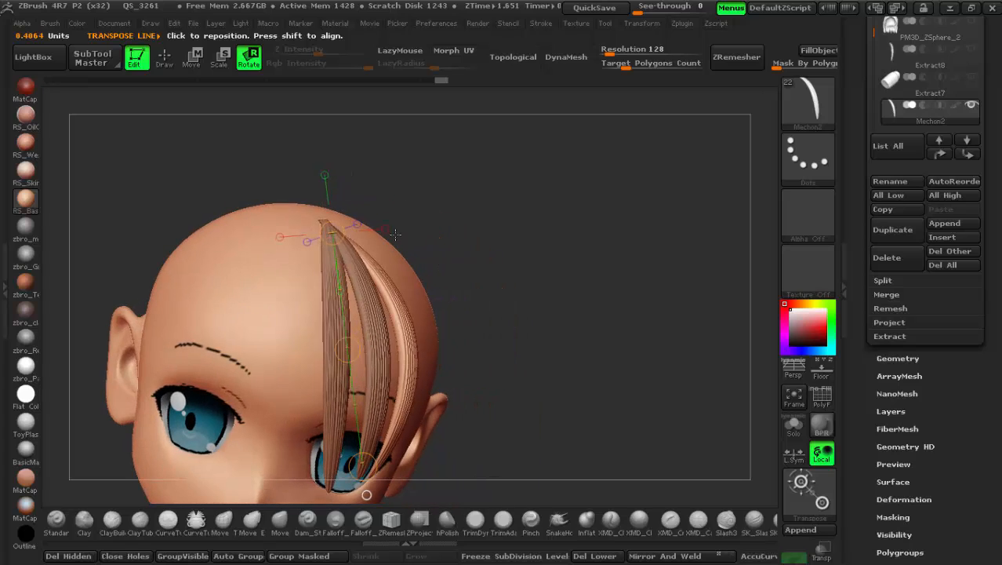
# Rotate the newest strand slightly from its crown end so that it curves farther out along the side of the head
pyautogui.moveTo(335, 233); pyautogui.dragTo(339, 208)
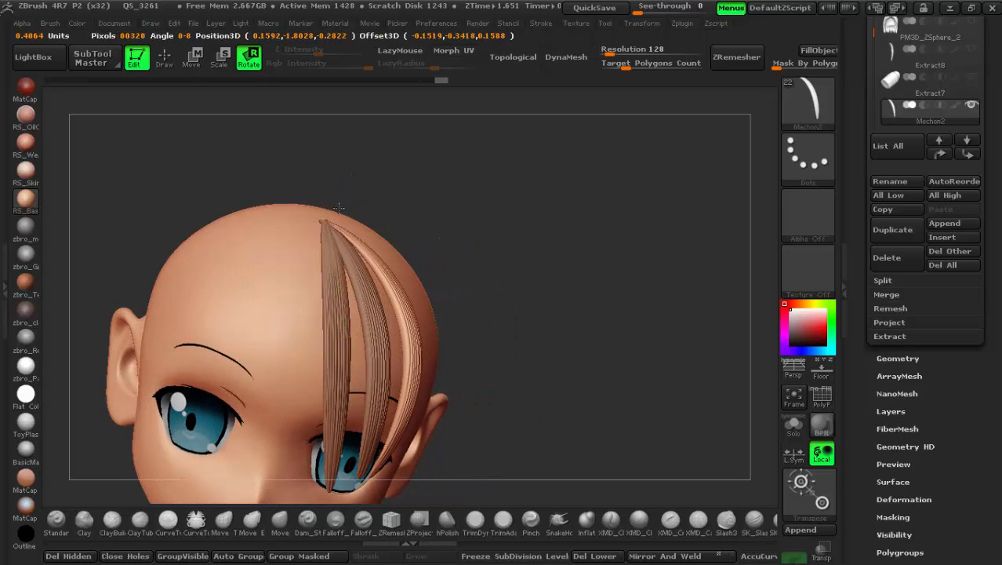
pyautogui.moveTo(541, 313); pyautogui.dragTo(516, 275, button='right')
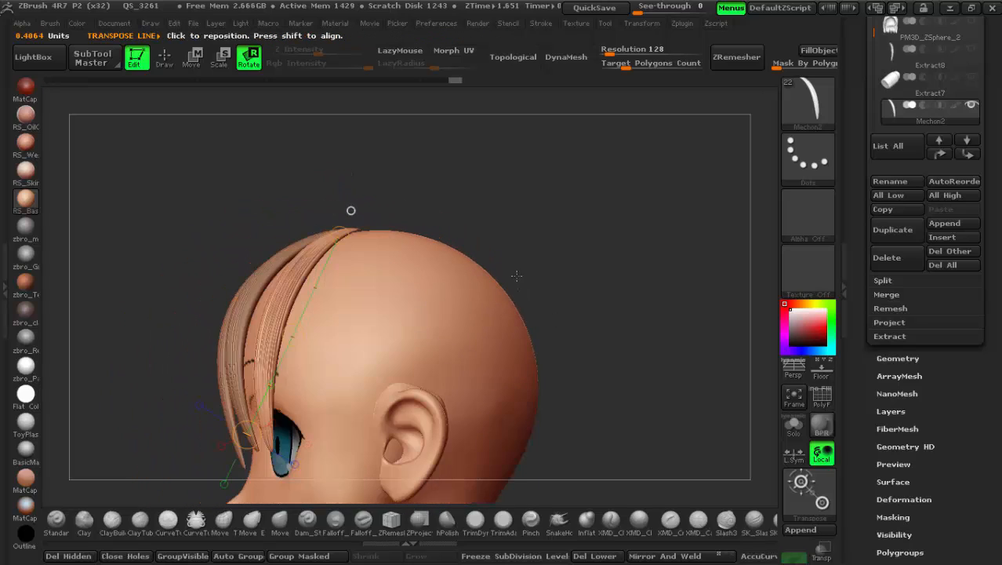
pyautogui.moveTo(429, 374); pyautogui.dragTo(396, 252, button='right')
# Make the outermost strand the active subtool and switch its Transpose line to Scale mode
pyautogui.keyDown('alt'); pyautogui.click(394, 257); pyautogui.keyUp('alt')
pyautogui.rightClick(345, 335)
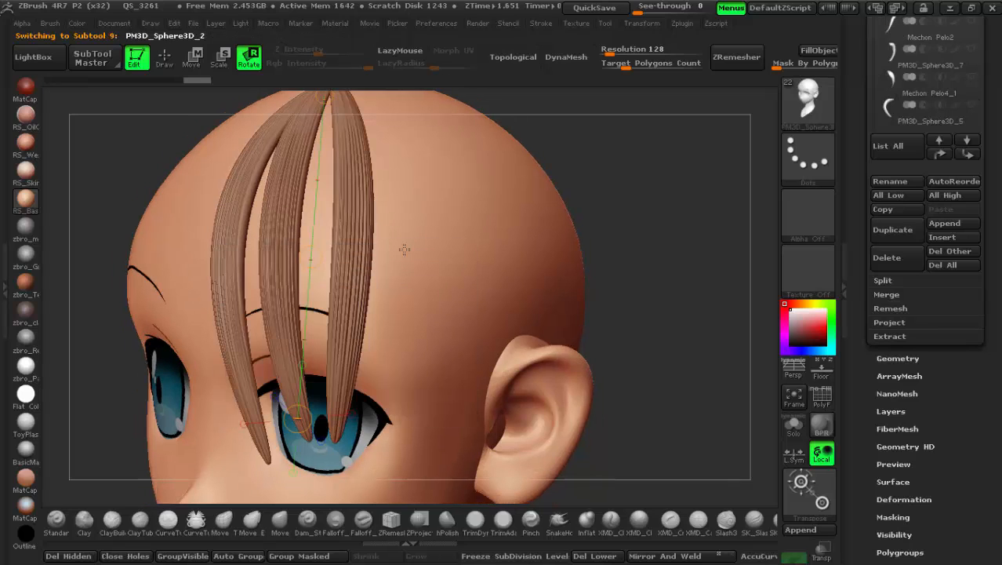
pyautogui.keyDown('alt'); pyautogui.click(367, 212); pyautogui.keyUp('alt')
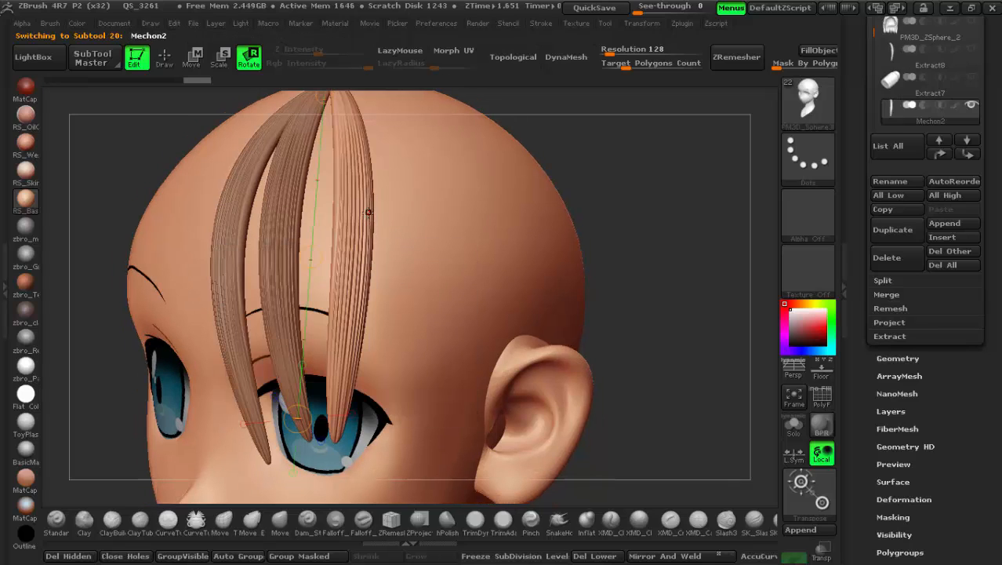
pyautogui.click(223, 59)
pyautogui.moveTo(398, 223); pyautogui.dragTo(413, 240, button='right')
pyautogui.keyDown('alt'); pyautogui.click(354, 223); pyautogui.keyUp('alt')
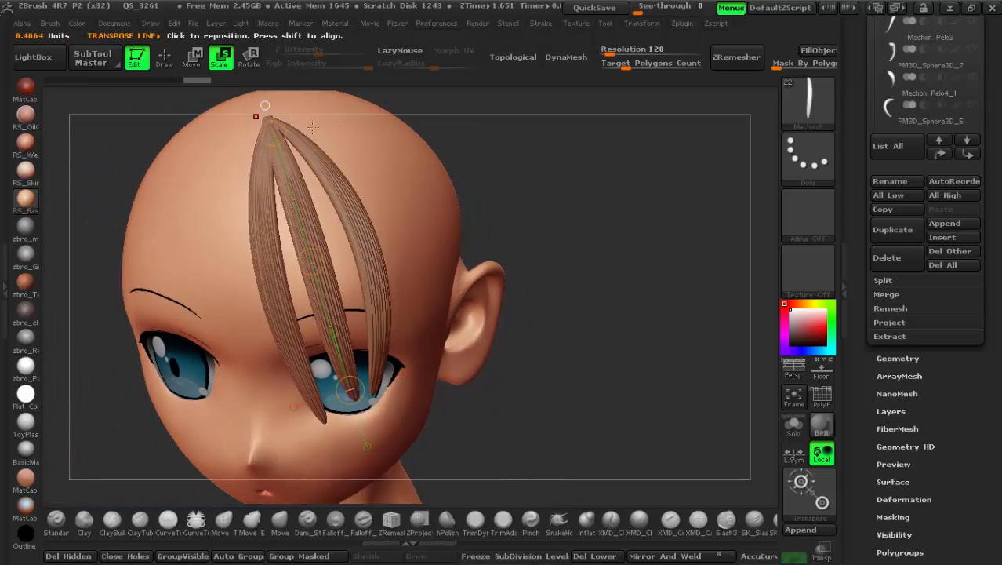
pyautogui.keyDown('alt'); pyautogui.click(343, 194); pyautogui.keyUp('alt')
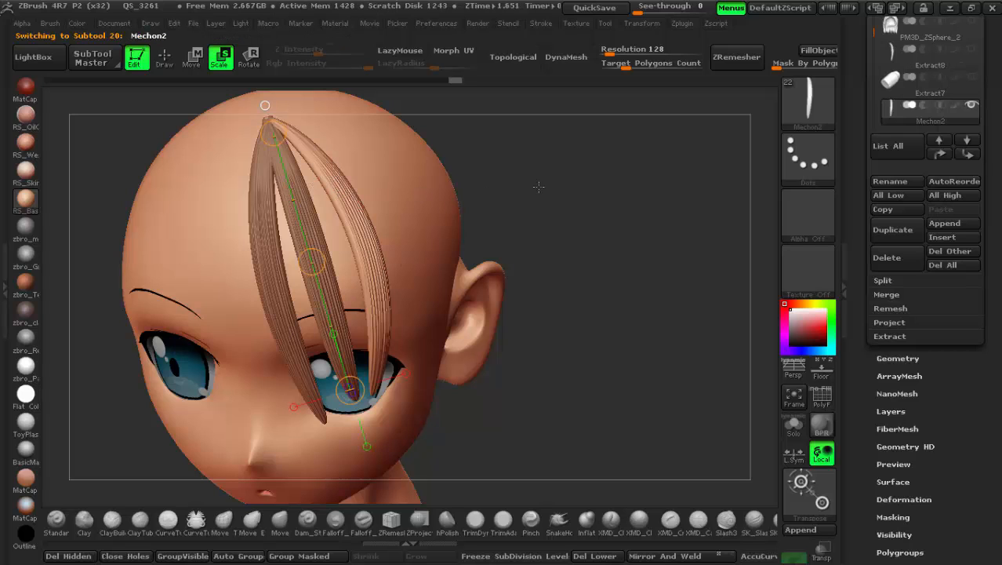
# Draw a short Transpose line about 0.191 units long along the middle section of the outermost strand
pyautogui.moveTo(607, 167); pyautogui.dragTo(654, 180)
pyautogui.moveTo(613, 212)
pyautogui.mouseDown()
pyautogui.moveTo(511, 238)
pyautogui.moveTo(465, 192)
pyautogui.mouseUp()
pyautogui.moveTo(235, 141); pyautogui.dragTo(415, 190)
pyautogui.moveTo(399, 240); pyautogui.dragTo(376, 277)
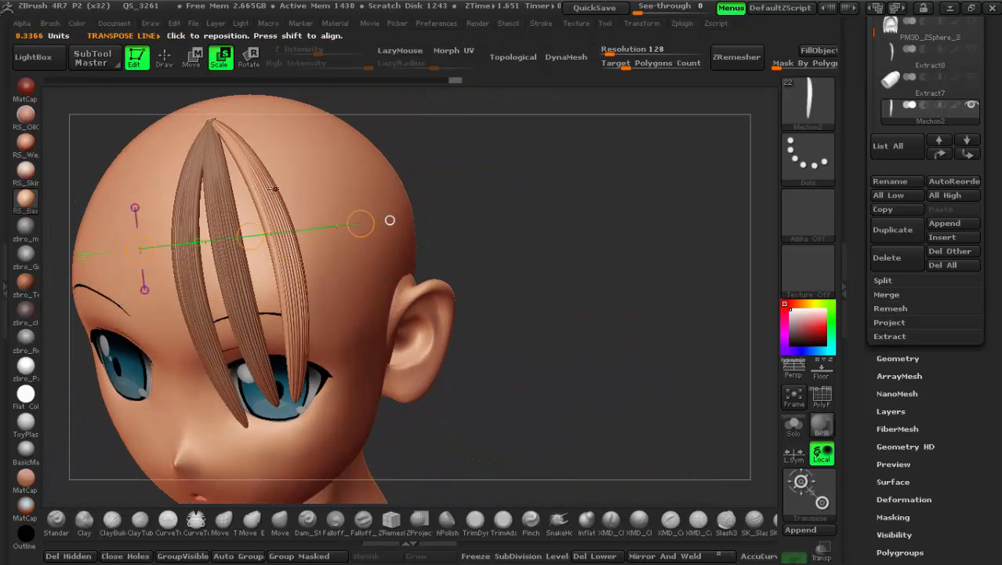
pyautogui.moveTo(275, 189); pyautogui.dragTo(281, 235)
pyautogui.moveTo(295, 304); pyautogui.dragTo(297, 305)
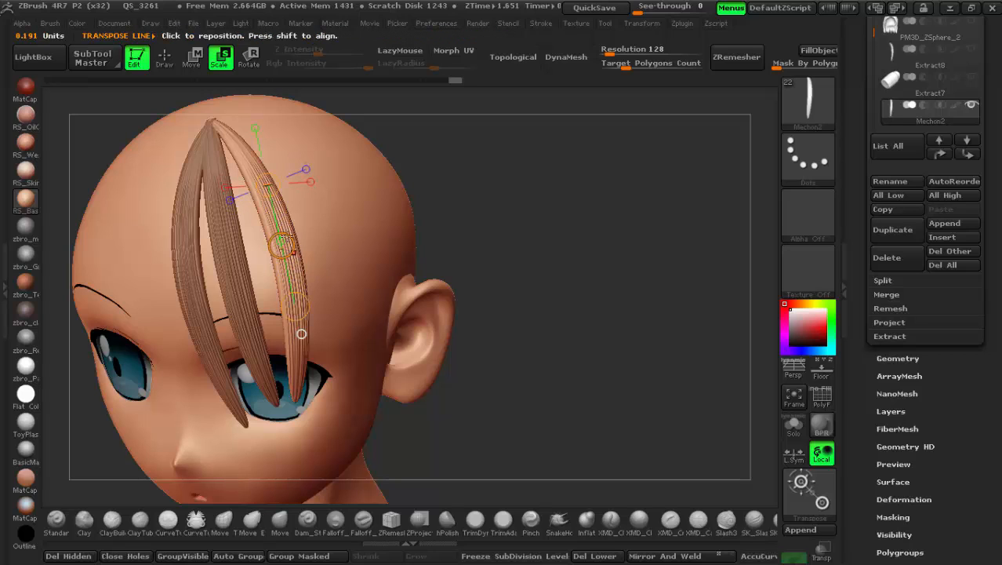
# Try scaling the outermost strand from the short Transpose line's circles and undo the distorted results
pyautogui.moveTo(284, 245); pyautogui.dragTo(260, 266)
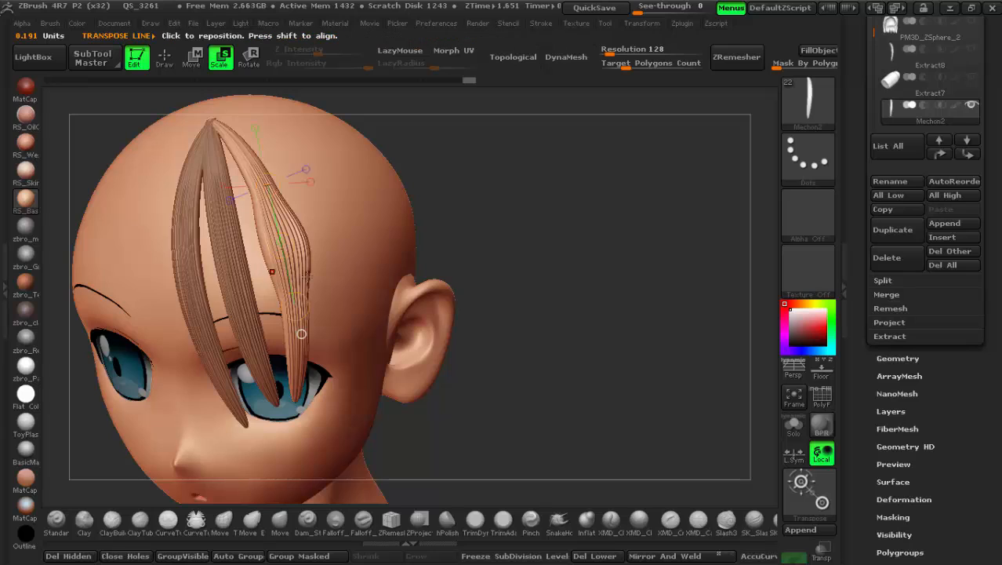
pyautogui.moveTo(265, 264); pyautogui.dragTo(387, 233, button='right')
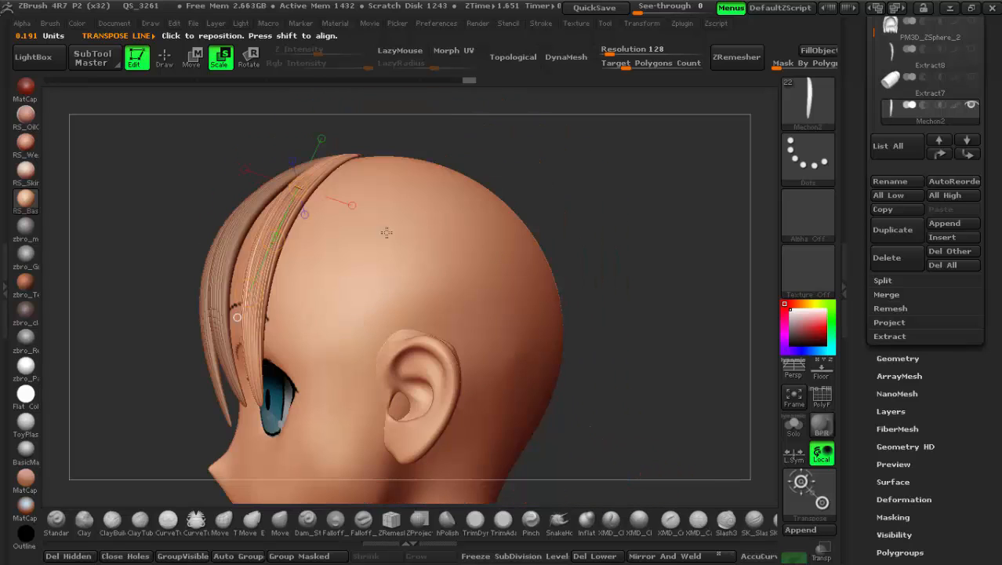
pyautogui.moveTo(339, 268); pyautogui.dragTo(377, 271, button='right')
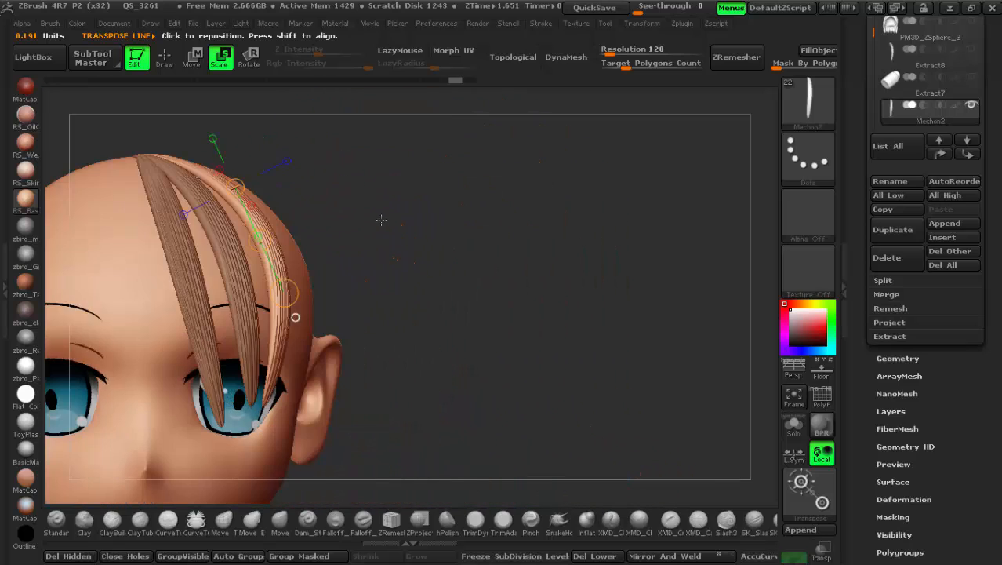
pyautogui.moveTo(381, 221); pyautogui.dragTo(280, 271, button='right')
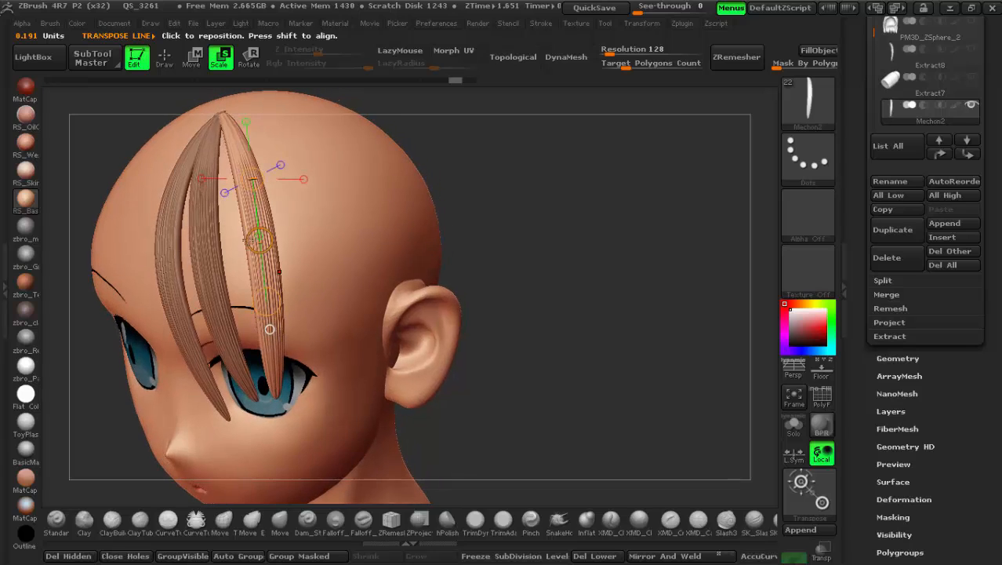
pyautogui.moveTo(246, 123); pyautogui.dragTo(254, 200)
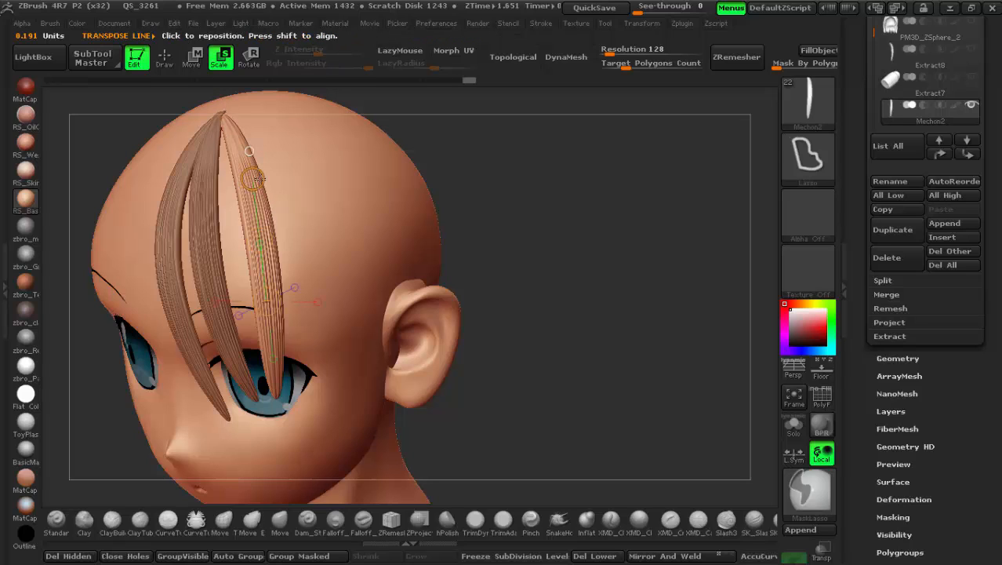
pyautogui.hotkey('ctrl', 'shift', 'z')
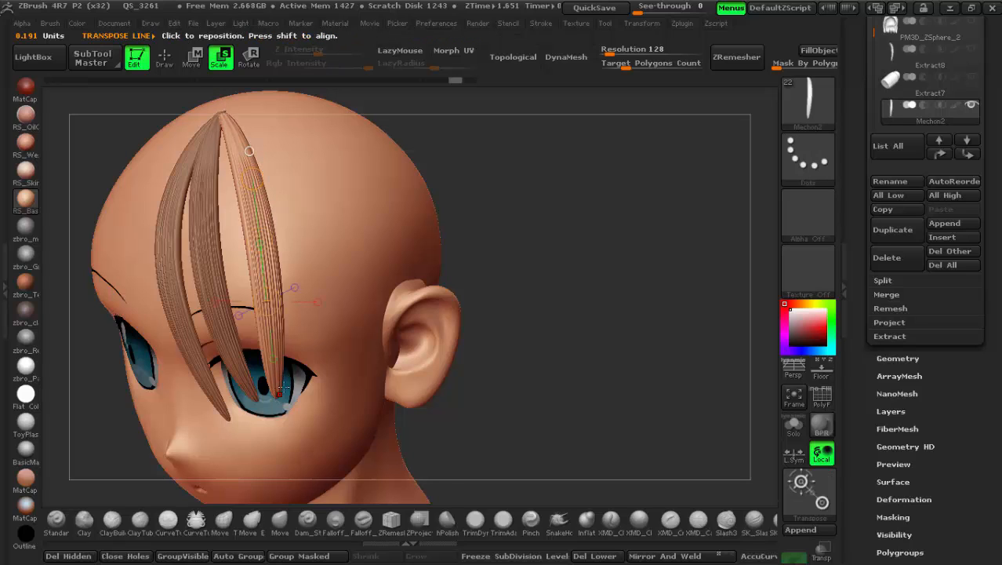
pyautogui.moveTo(292, 371); pyautogui.dragTo(297, 363, button='right')
pyautogui.moveTo(270, 295); pyautogui.dragTo(272, 266)
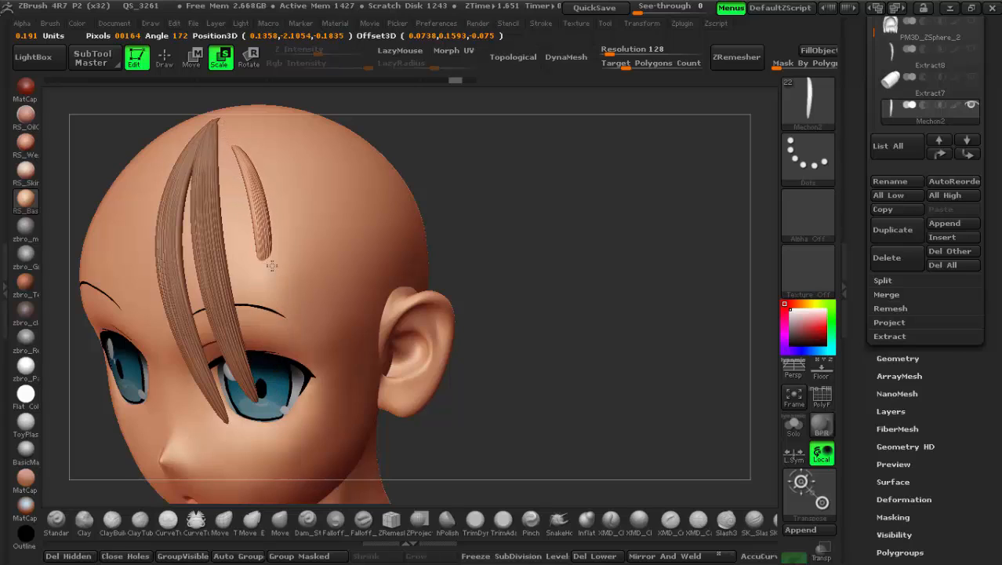
pyautogui.hotkey('ctrl', 'shift', 'z')
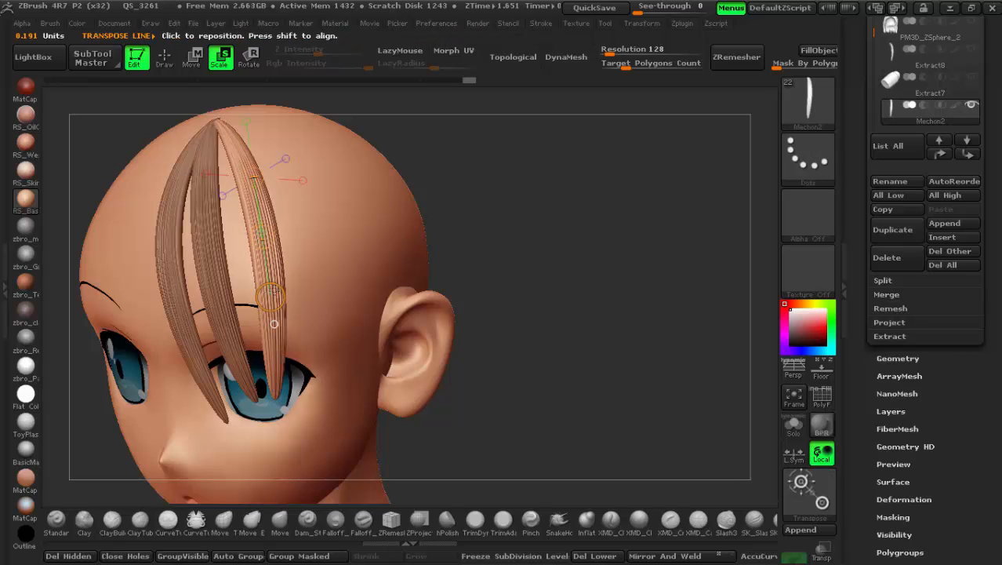
# Scale the outermost strand down slightly from the lower end of its Transpose line and check its fit against the head
pyautogui.moveTo(270, 296)
pyautogui.mouseDown()
pyautogui.moveTo(276, 287)
pyautogui.moveTo(286, 298)
pyautogui.moveTo(271, 292)
pyautogui.moveTo(276, 281)
pyautogui.moveTo(270, 296)
pyautogui.moveTo(267, 269)
pyautogui.moveTo(275, 293)
pyautogui.mouseUp()
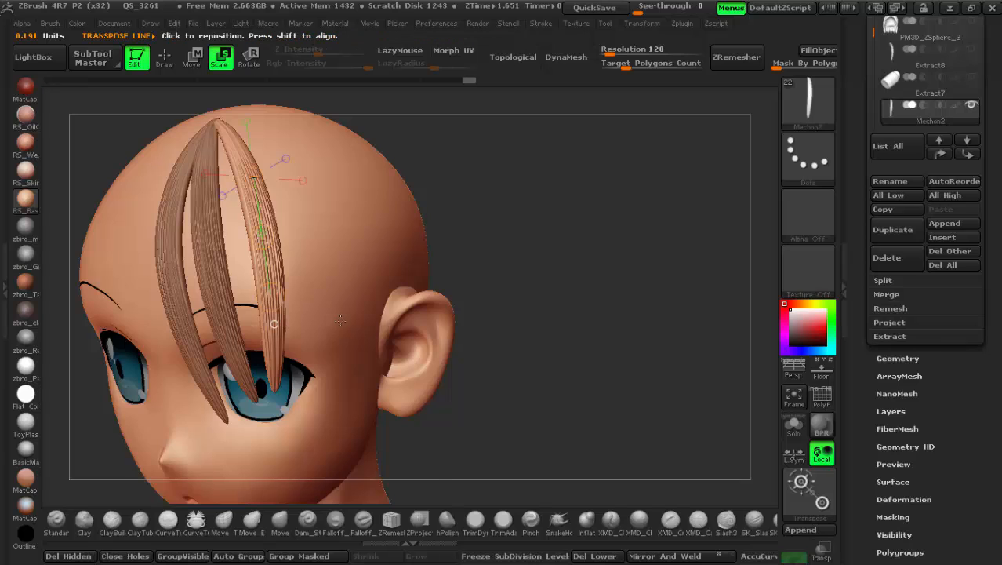
pyautogui.moveTo(276, 296); pyautogui.dragTo(334, 283, button='right')
pyautogui.moveTo(388, 212); pyautogui.dragTo(374, 158, button='right')
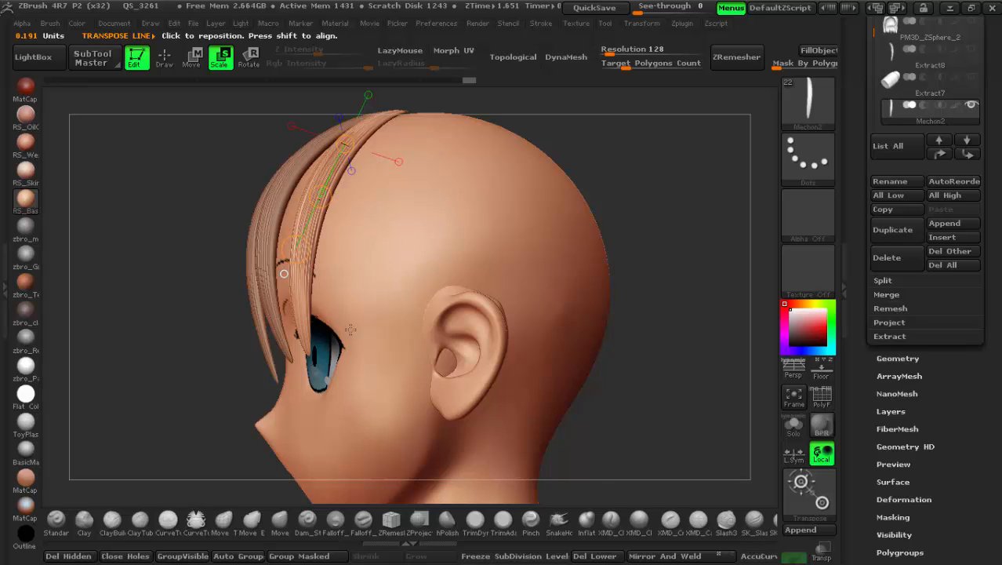
pyautogui.moveTo(350, 329); pyautogui.dragTo(485, 216, button='right')
pyautogui.moveTo(431, 320); pyautogui.dragTo(420, 320, button='right')
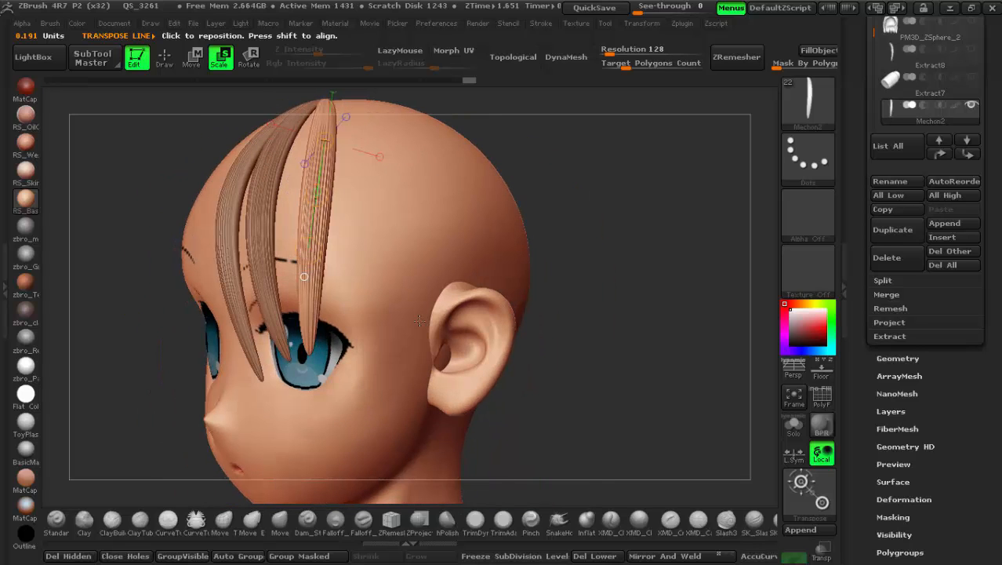
# In Move mode, set a Transpose line from the outermost strand's crown end toward its tip and stretch the tip below the eye
pyautogui.moveTo(380, 368); pyautogui.dragTo(226, 96, button='right')
pyautogui.moveTo(322, 218); pyautogui.dragTo(389, 208, button='right')
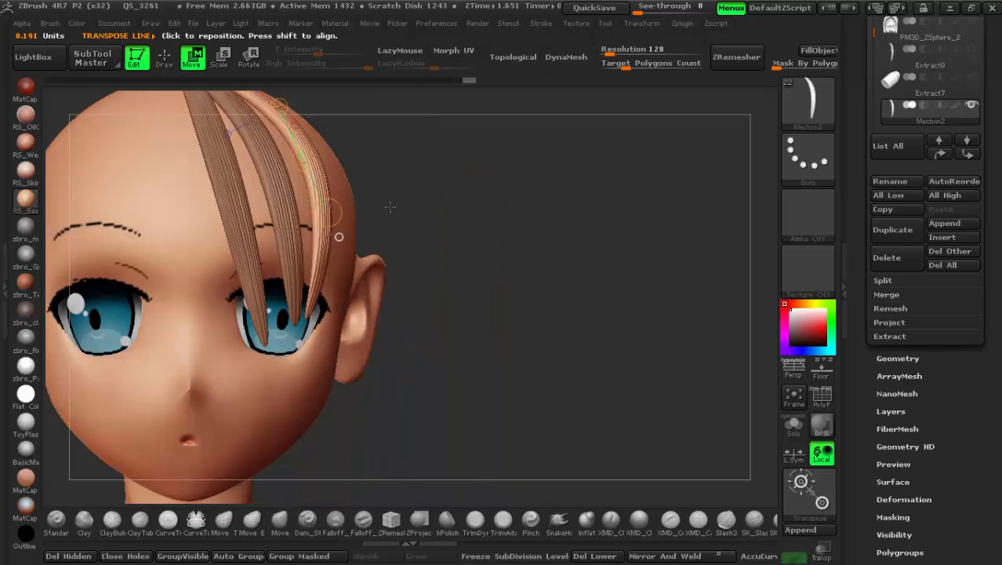
pyautogui.keyDown('alt'); pyautogui.moveTo(430, 167); pyautogui.dragTo(429, 263, button='right'); pyautogui.keyUp('alt')
pyautogui.moveTo(232, 132); pyautogui.dragTo(333, 375)
pyautogui.moveTo(457, 308); pyautogui.dragTo(467, 249, button='right')
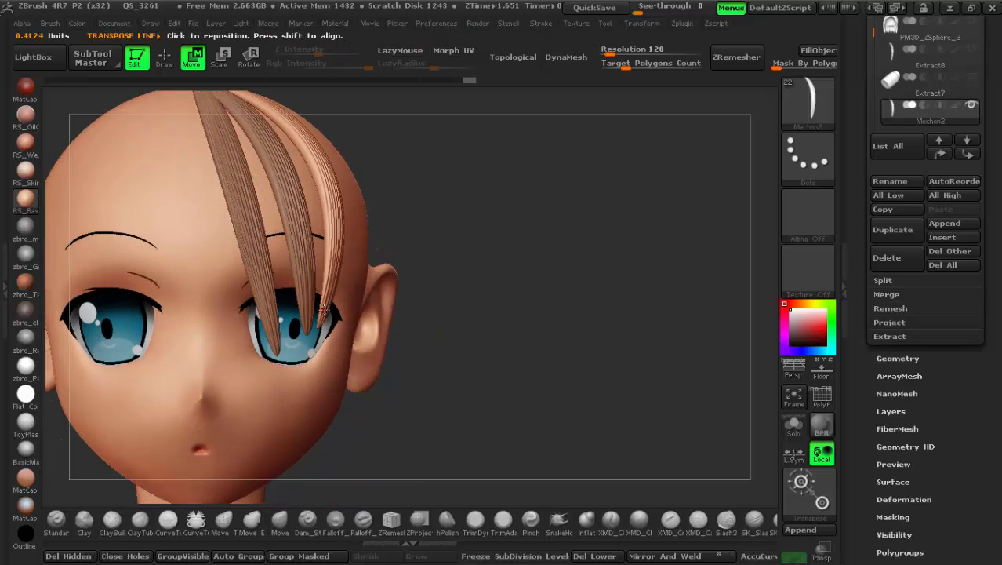
pyautogui.moveTo(324, 310); pyautogui.dragTo(324, 330)
pyautogui.moveTo(328, 364); pyautogui.dragTo(334, 392)
pyautogui.moveTo(474, 306); pyautogui.dragTo(408, 315)
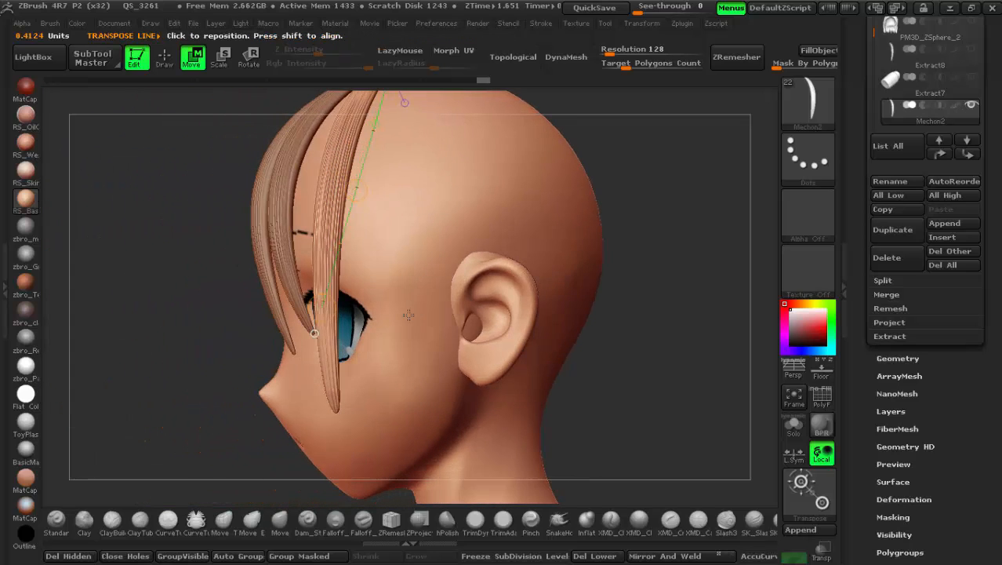
pyautogui.moveTo(402, 273)
pyautogui.mouseDown(button='right')
pyautogui.moveTo(373, 289)
pyautogui.moveTo(393, 280)
pyautogui.mouseUp(button='right')
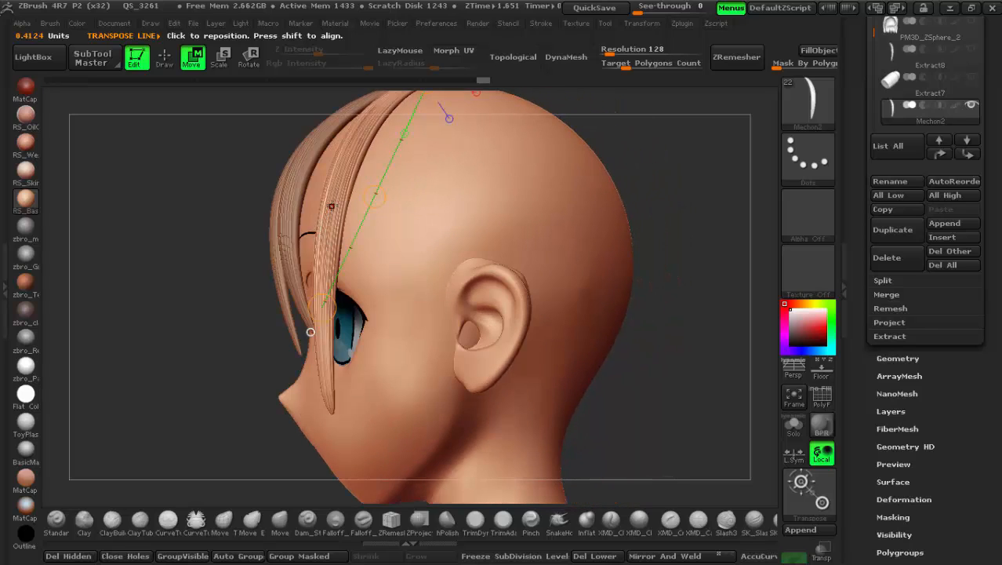
# Draw a Transpose line down the lengthened strand in side view and move its middle section forward to bow it toward the face
pyautogui.moveTo(334, 141)
pyautogui.mouseDown()
pyautogui.moveTo(329, 422)
pyautogui.moveTo(331, 411)
pyautogui.mouseUp()
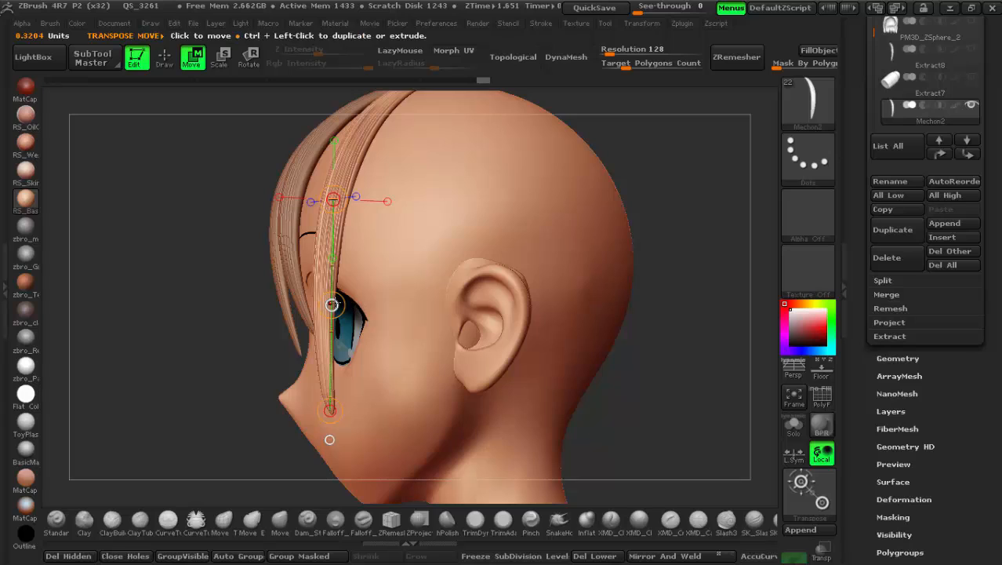
pyautogui.moveTo(331, 305)
pyautogui.mouseDown()
pyautogui.moveTo(312, 303)
pyautogui.moveTo(332, 304)
pyautogui.mouseUp()
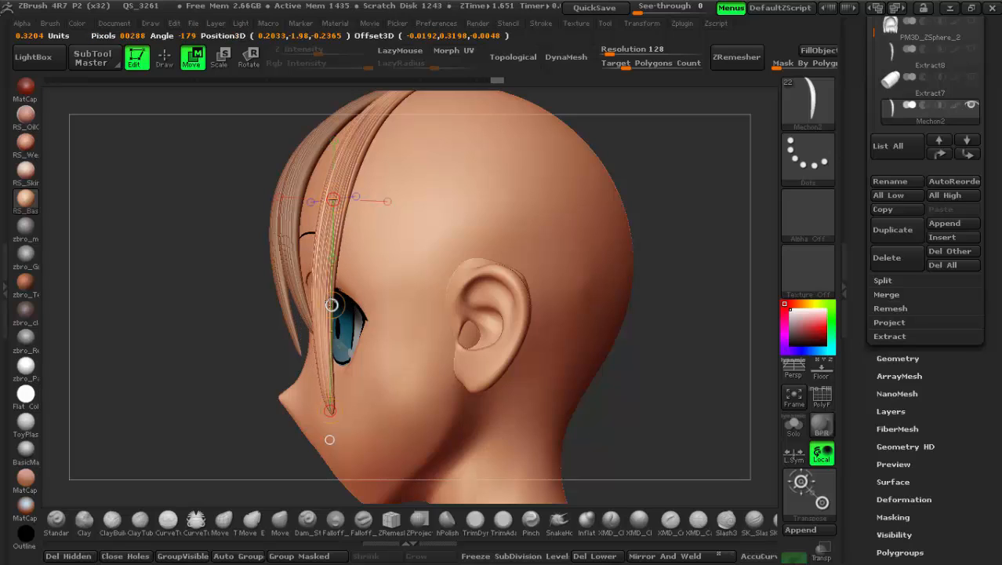
pyautogui.hotkey('ctrl', 'z')
pyautogui.keyDown('ctrl'); pyautogui.moveTo(430, 188); pyautogui.dragTo(404, 208, button='right'); pyautogui.keyUp('ctrl')
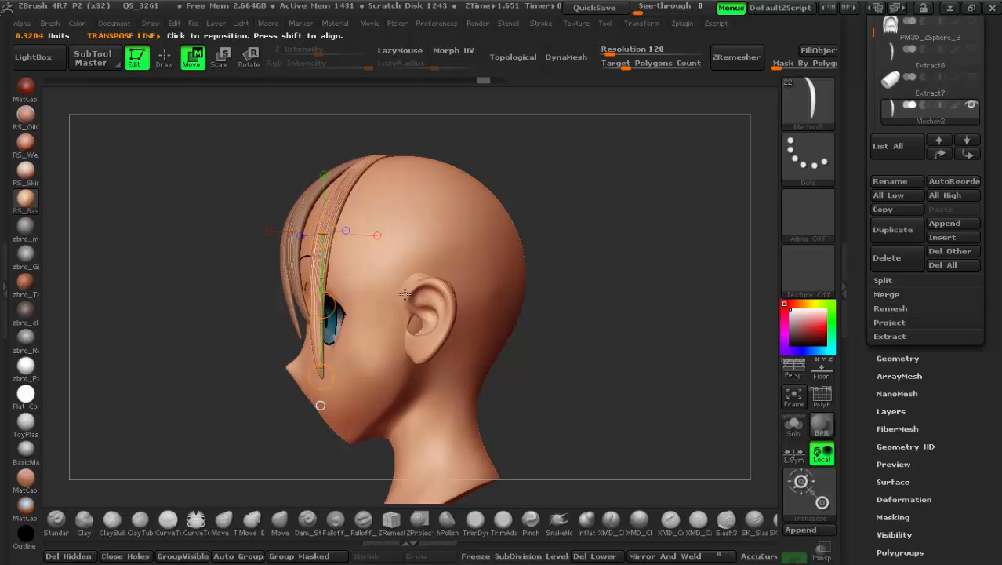
pyautogui.moveTo(405, 294); pyautogui.dragTo(356, 259, button='right')
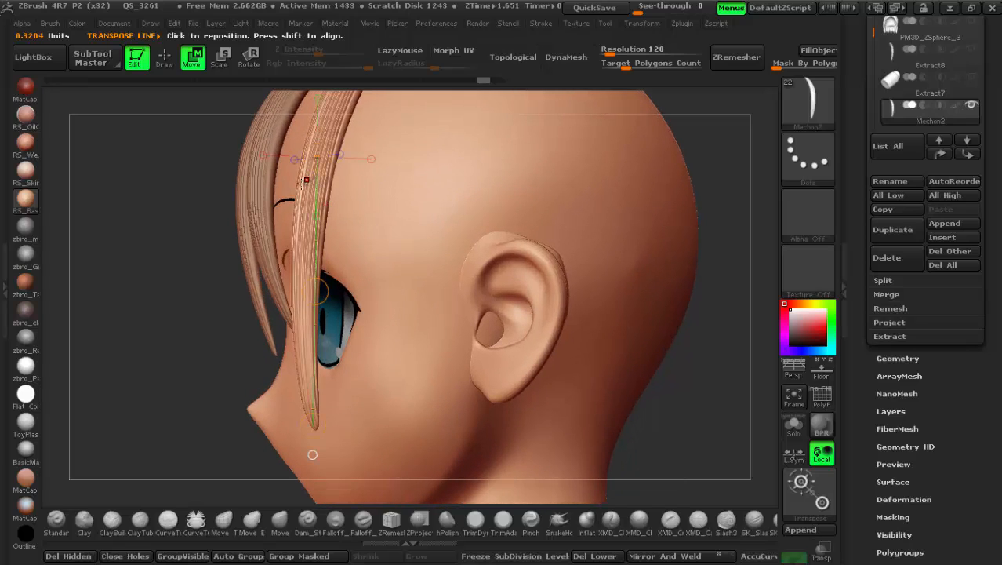
pyautogui.moveTo(315, 291); pyautogui.dragTo(308, 296)
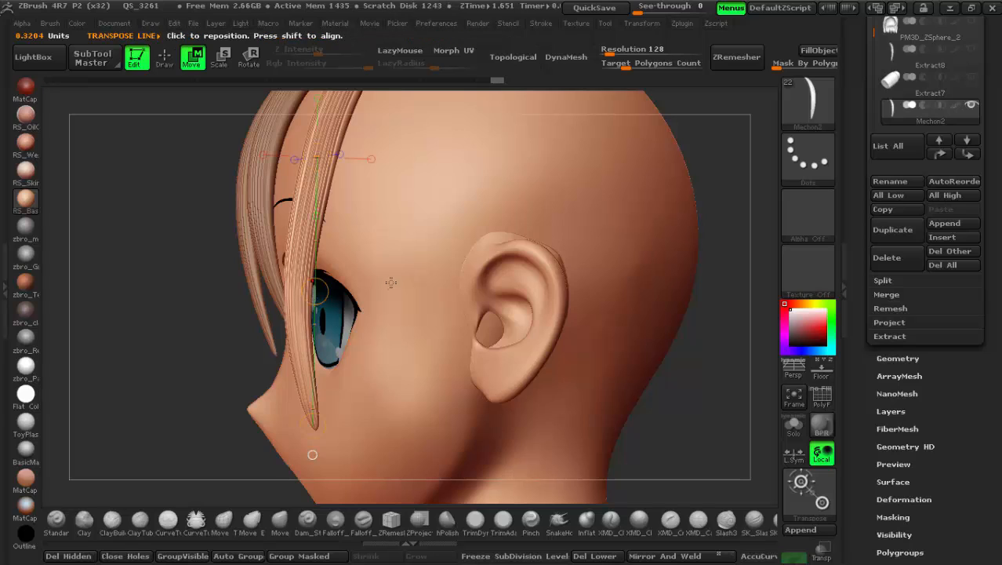
# Move the bowed strand's middle section outward from the front, away from the eye and clear of the face
pyautogui.moveTo(391, 284); pyautogui.dragTo(469, 273, button='right')
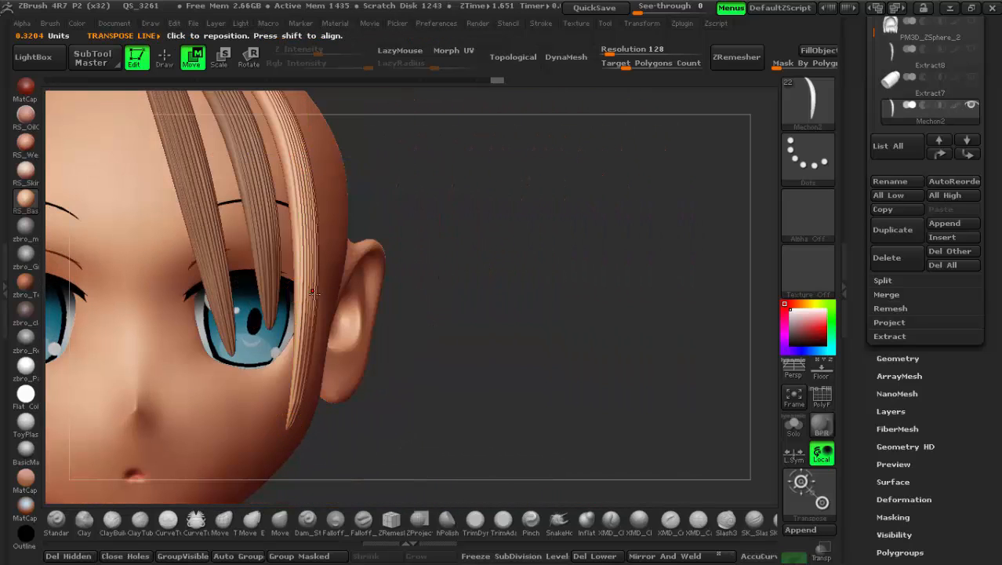
pyautogui.moveTo(291, 291); pyautogui.dragTo(307, 294)
pyautogui.keyDown('alt'); pyautogui.moveTo(423, 298); pyautogui.dragTo(375, 247, button='right'); pyautogui.keyUp('alt')
pyautogui.moveTo(398, 285); pyautogui.dragTo(383, 369, button='right')
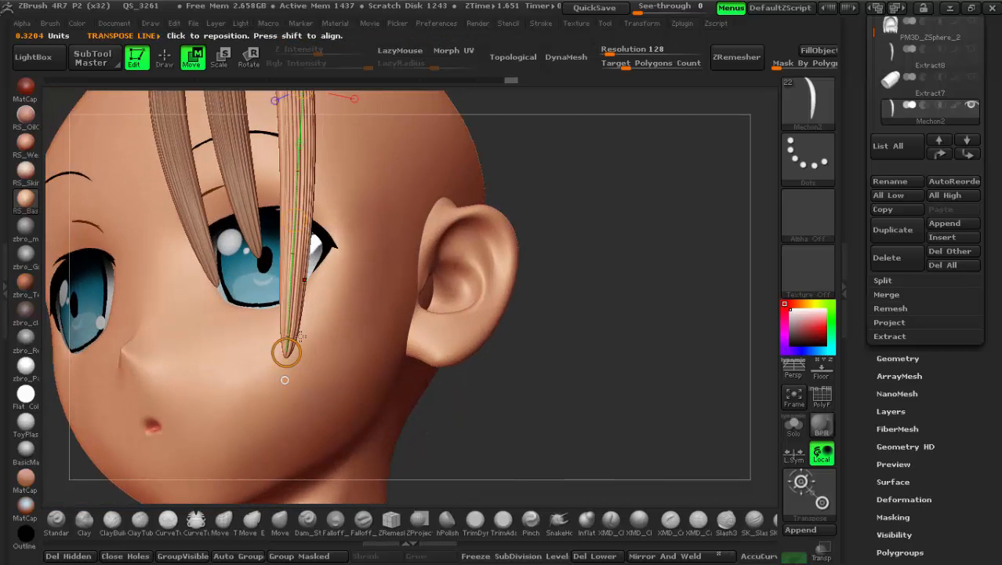
pyautogui.moveTo(207, 270); pyautogui.dragTo(232, 267, button='right')
# Return to Draw mode with the hPolish brush and reduce the brush size for working on the outermost strand's lower tip
pyautogui.click(164, 56)
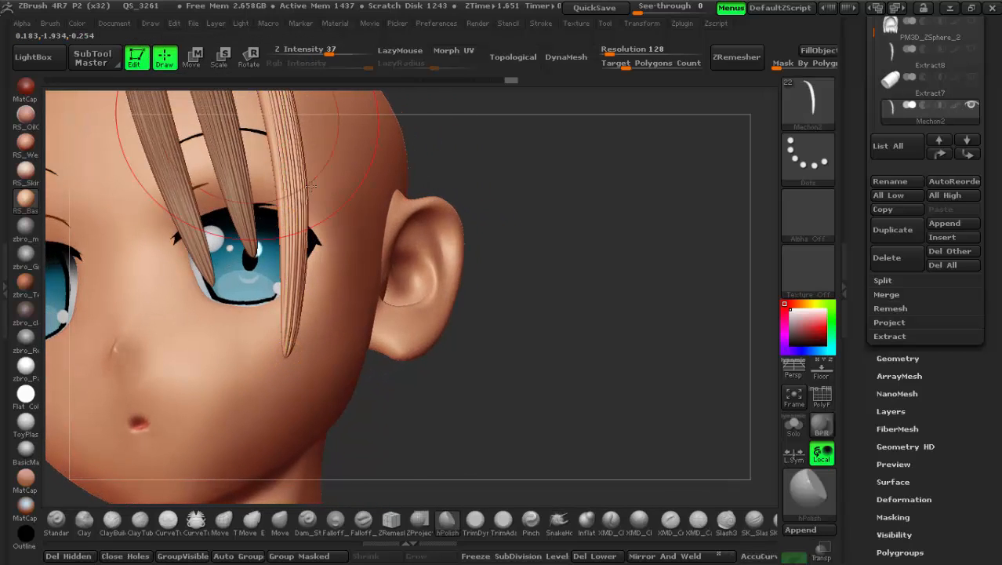
pyautogui.keyDown('alt'); pyautogui.moveTo(314, 298); pyautogui.dragTo(314, 367, button='right'); pyautogui.keyUp('alt')
pyautogui.press('space')
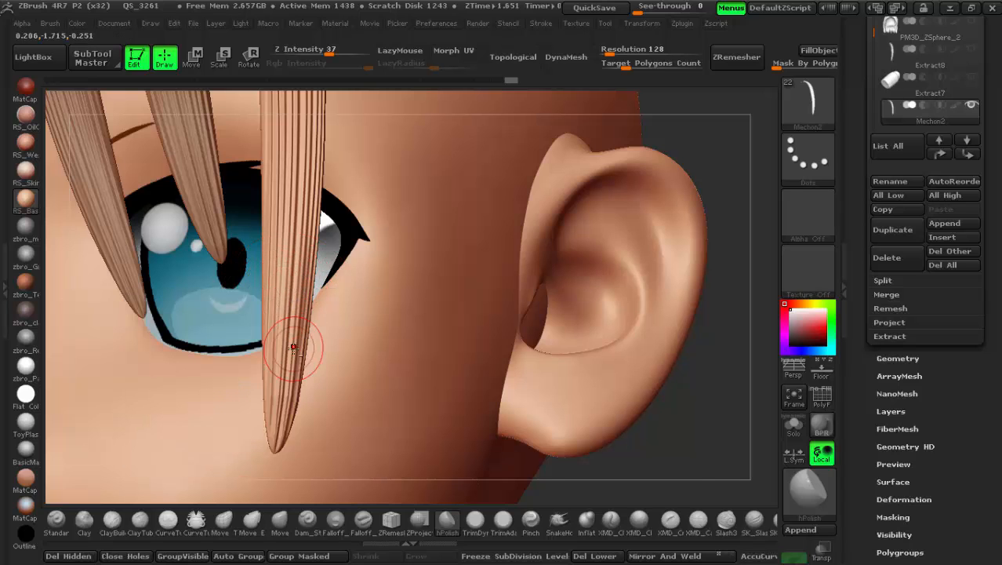
pyautogui.keyDown('alt'); pyautogui.moveTo(293, 347); pyautogui.dragTo(295, 237, button='right'); pyautogui.keyUp('alt')
pyautogui.keyDown('alt'); pyautogui.moveTo(271, 303); pyautogui.dragTo(279, 367, button='right'); pyautogui.keyUp('alt')
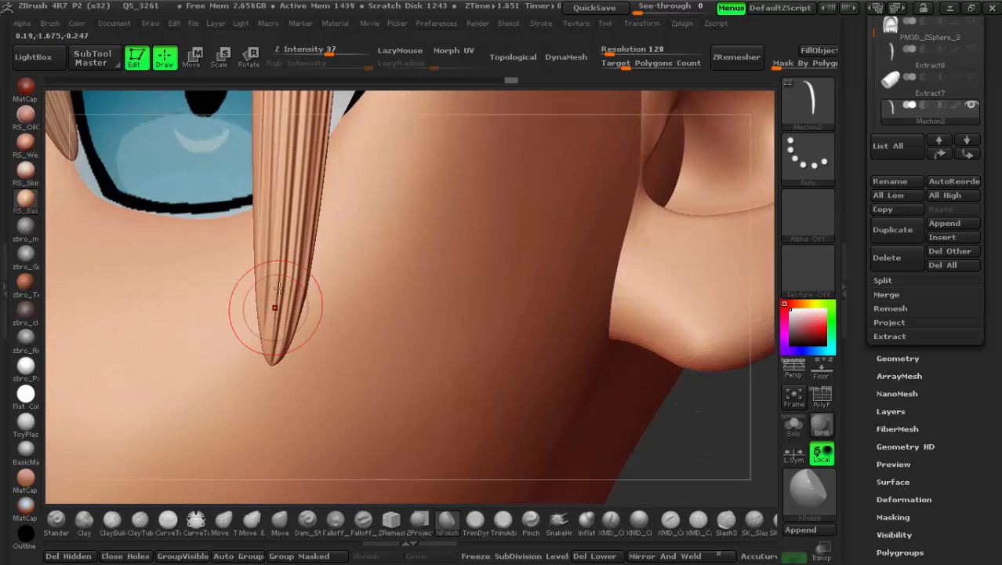
pyautogui.moveTo(282, 310)
pyautogui.mouseDown(button='right')
pyautogui.moveTo(329, 298)
pyautogui.moveTo(280, 286)
pyautogui.moveTo(259, 311)
pyautogui.moveTo(271, 355)
pyautogui.mouseUp(button='right')
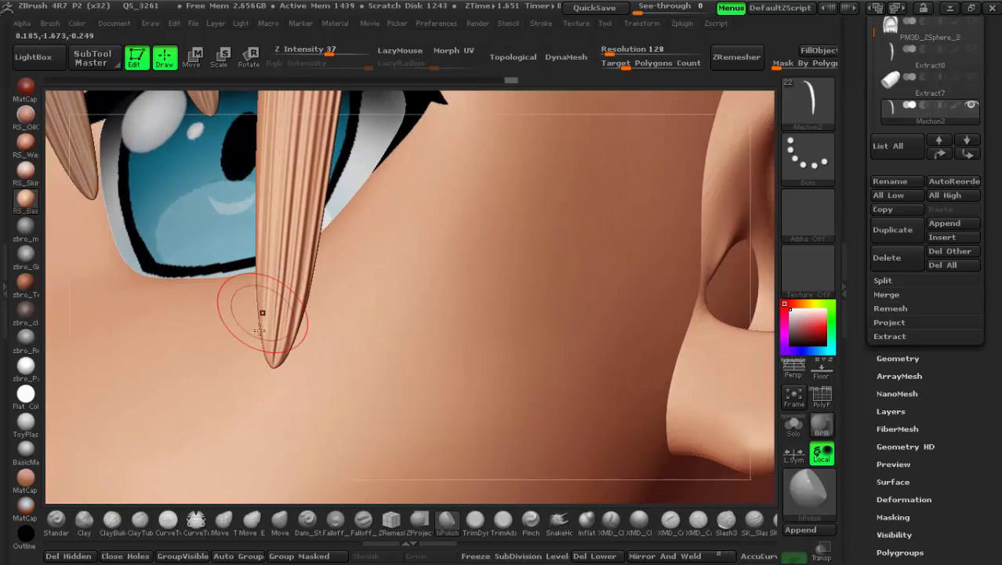